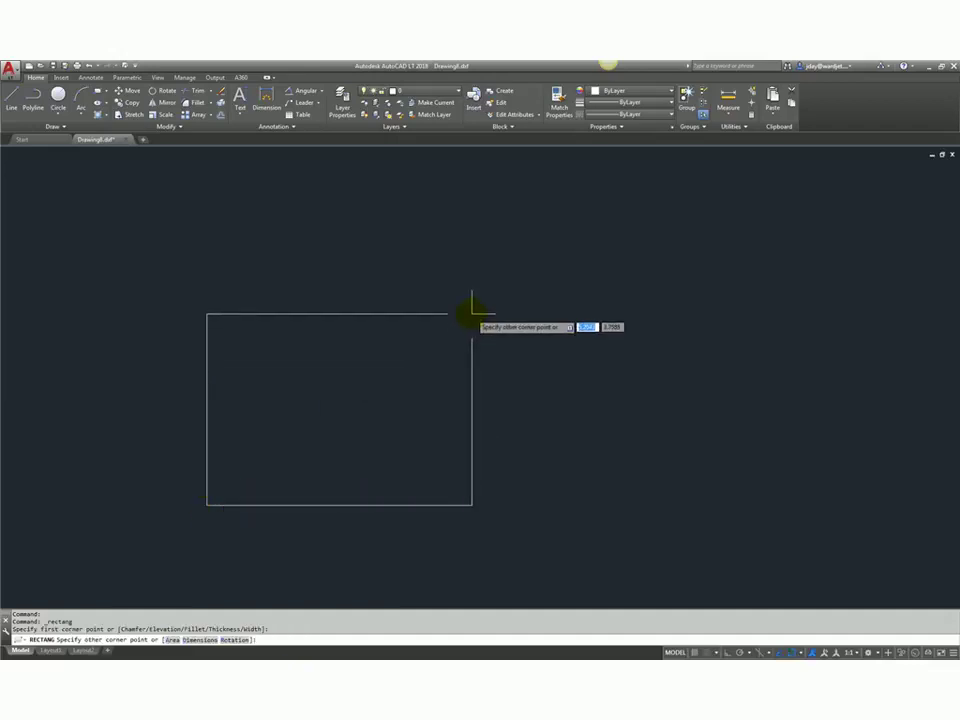
Step: Complete the rectangle from its placed first corner as a 12 by 12 square
type("12")
key("Tab")
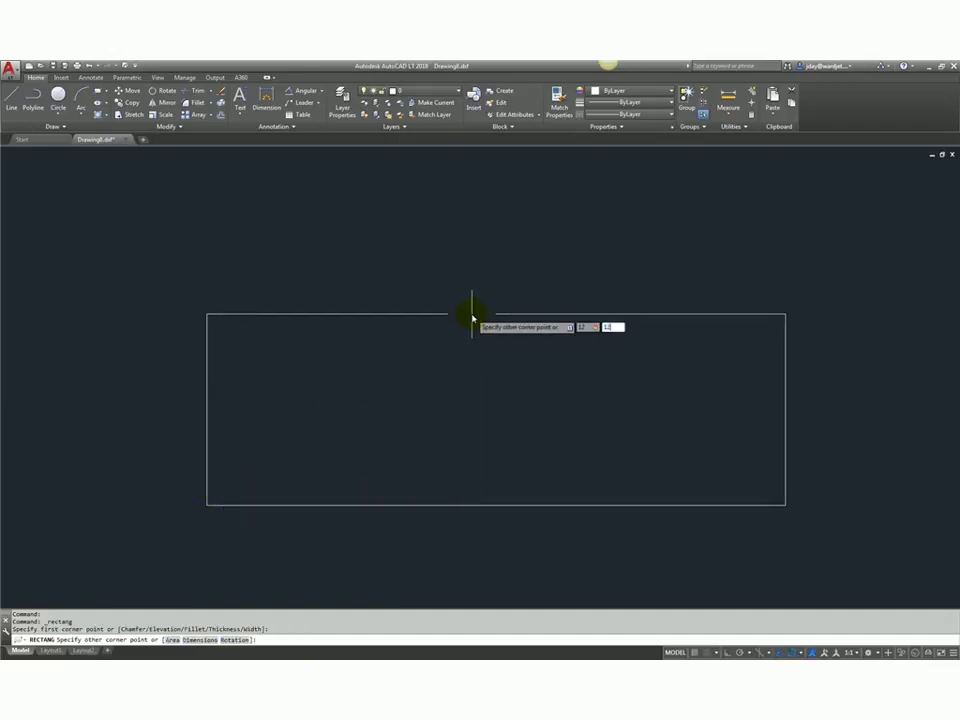
type("12")
key("Return")
Step: Create a rectangular array of the square with four columns and three rows
middle_click(460, 387)
middle_click(460, 387)
scroll(460, 387, "down", 10)
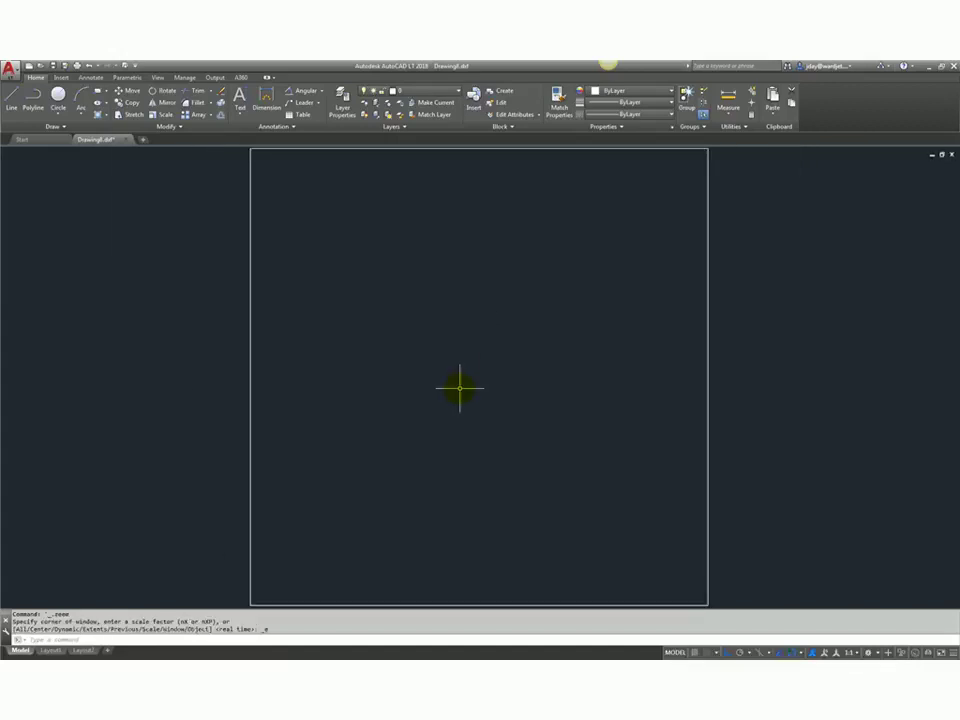
middle_click_drag(413, 400, 345, 420)
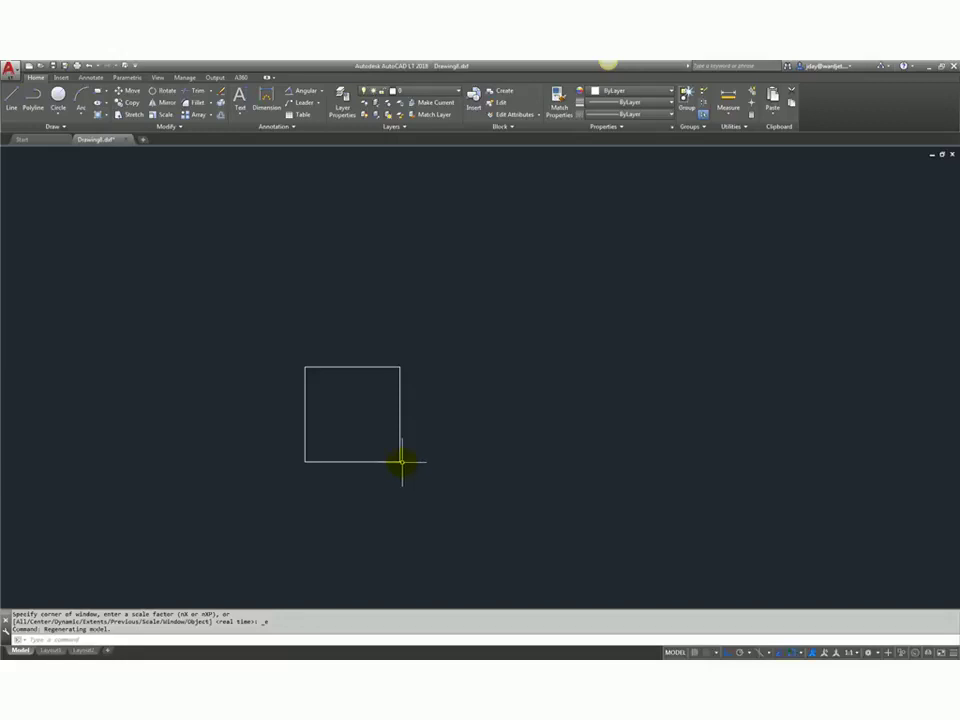
key("Down")
key("Return")
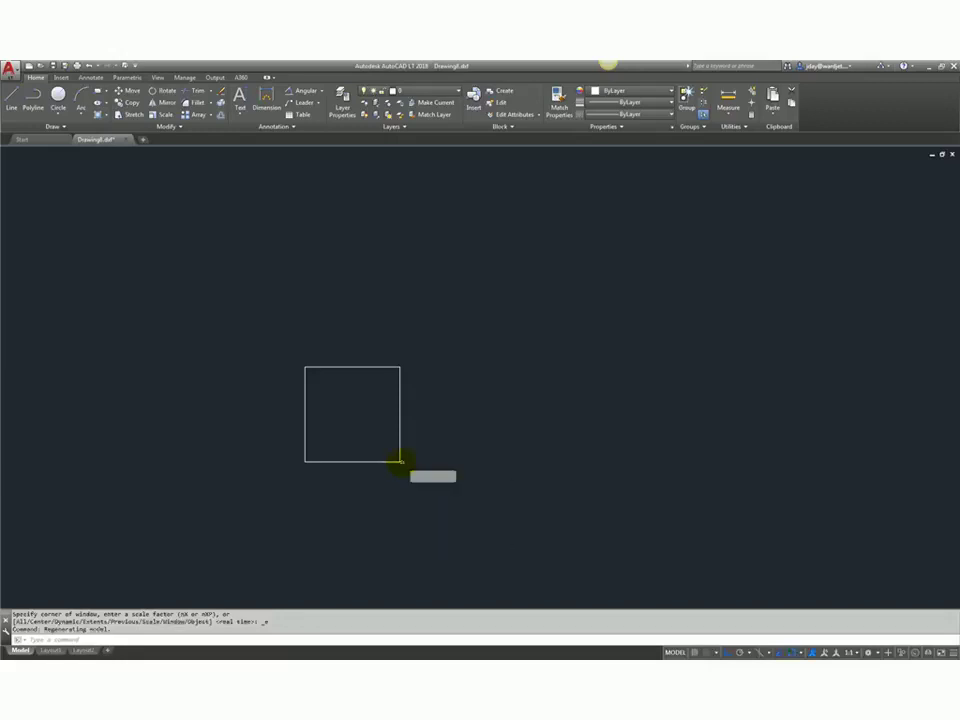
left_click(259, 349)
left_click(447, 487)
key("Return")
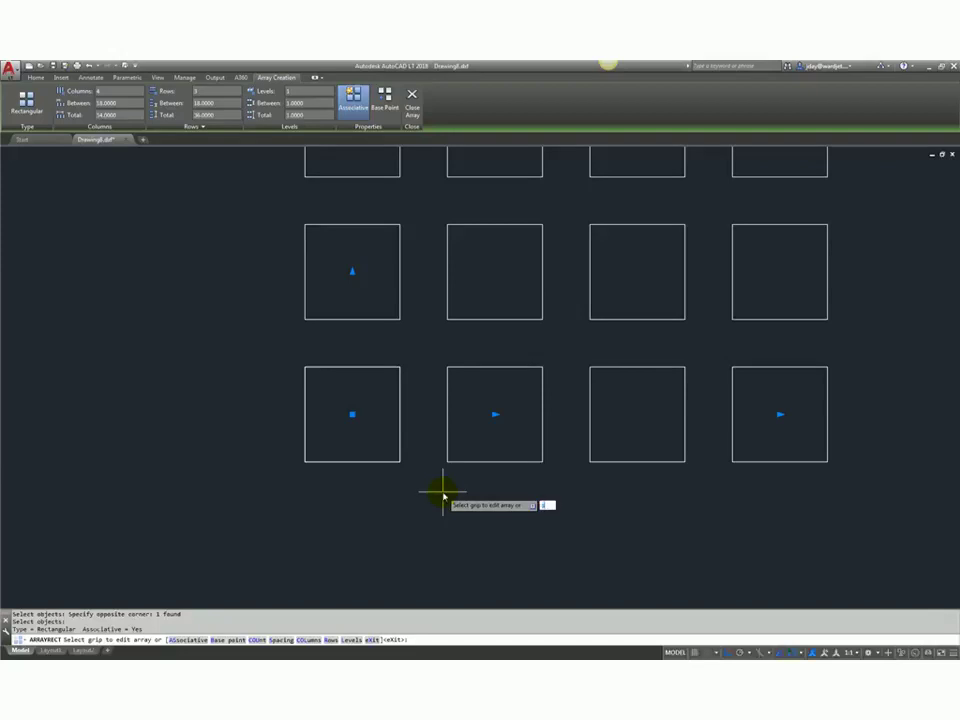
Step: Set the array's column spacing and row spacing both to 12.030 and finish the array
key("Return")
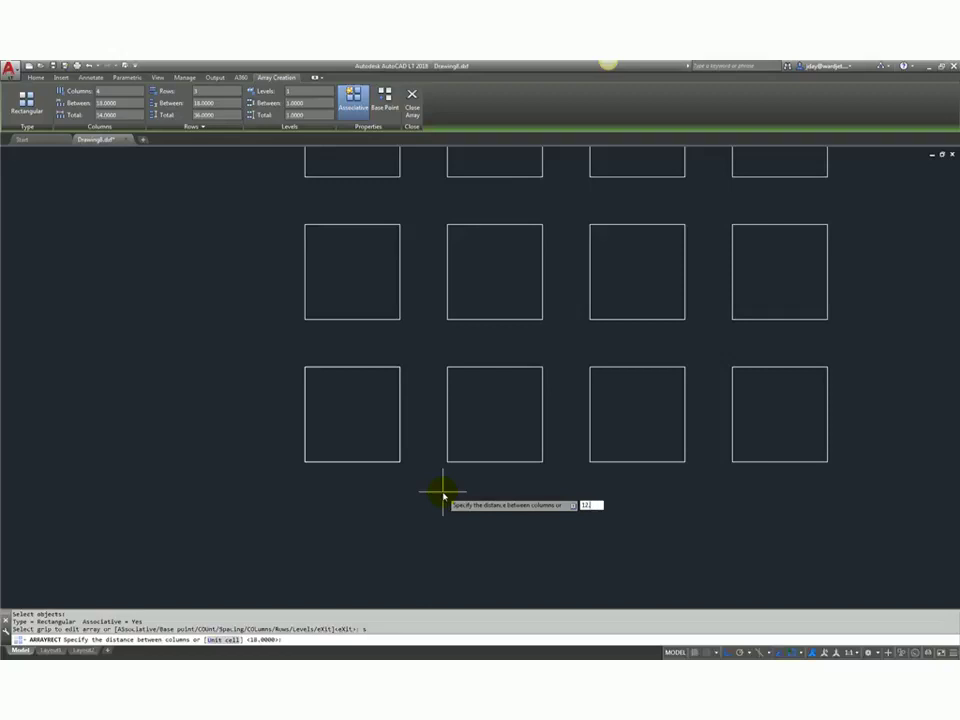
key("Return")
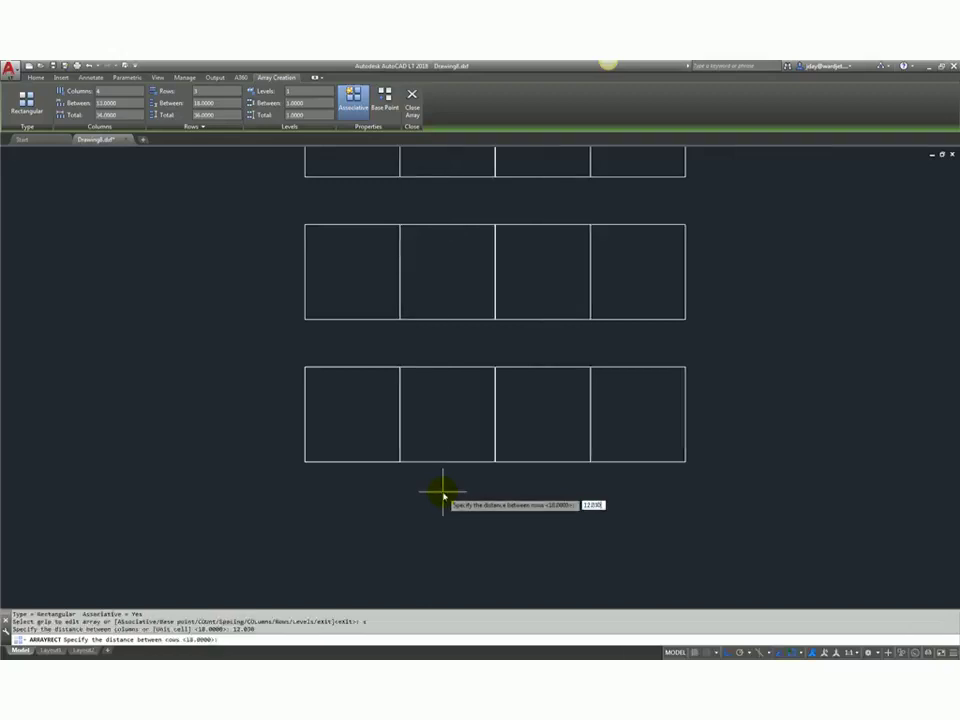
key("Return")
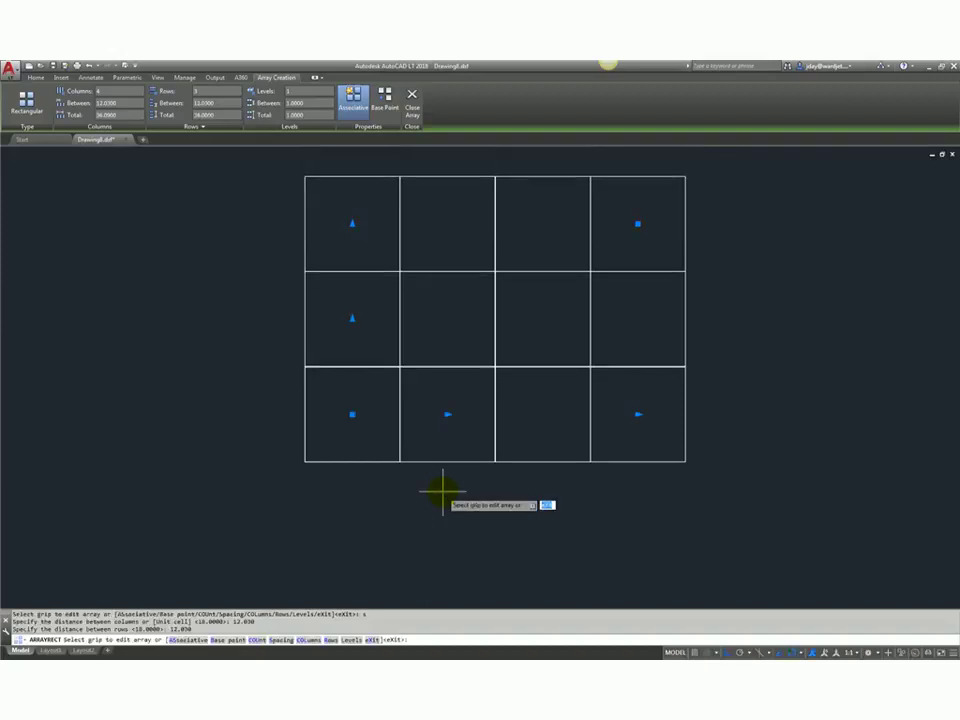
key("Escape")
Step: Draw a short line across the gap between the bottom corners of the first two columns in the bottom row
scroll(407, 465, "down", 3)
scroll(407, 463, "up", 6)
scroll(380, 470, "up", 15)
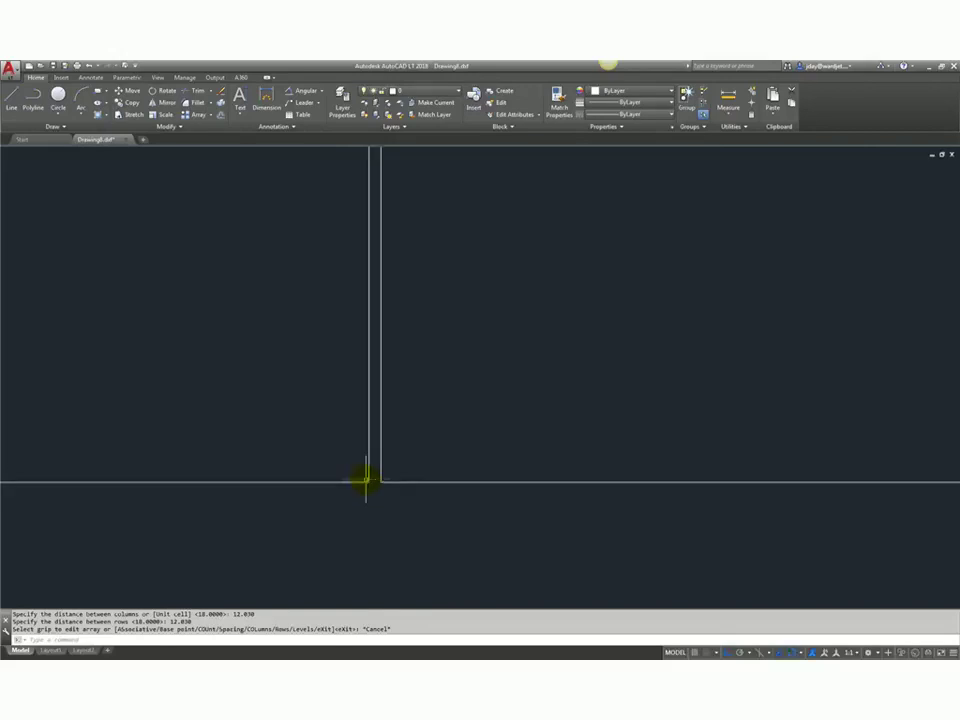
scroll(372, 484, "up", 1)
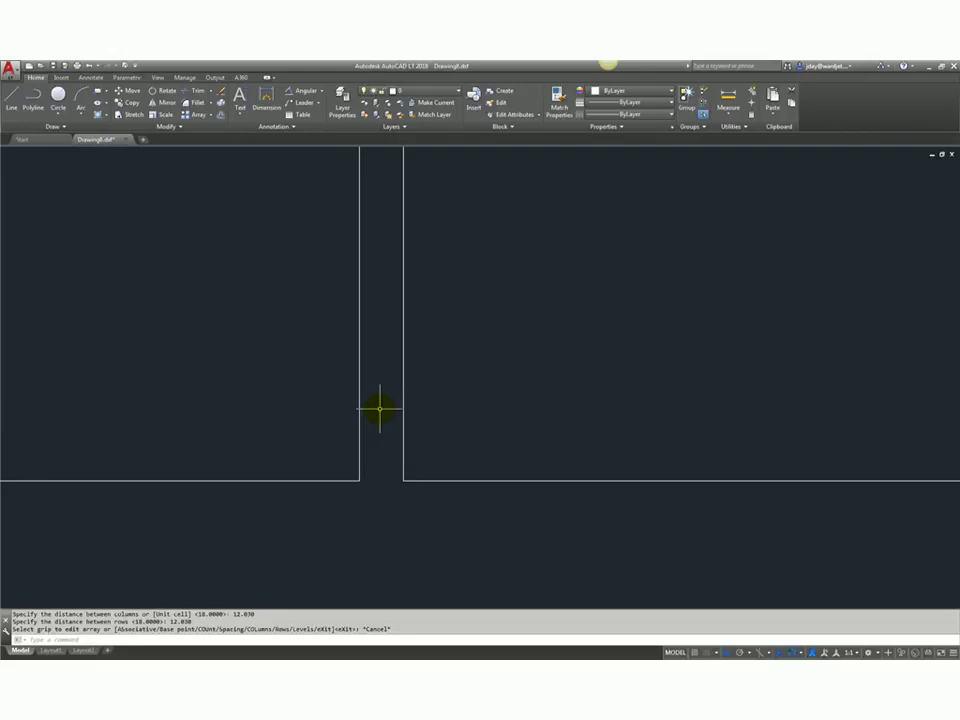
left_click(10, 92)
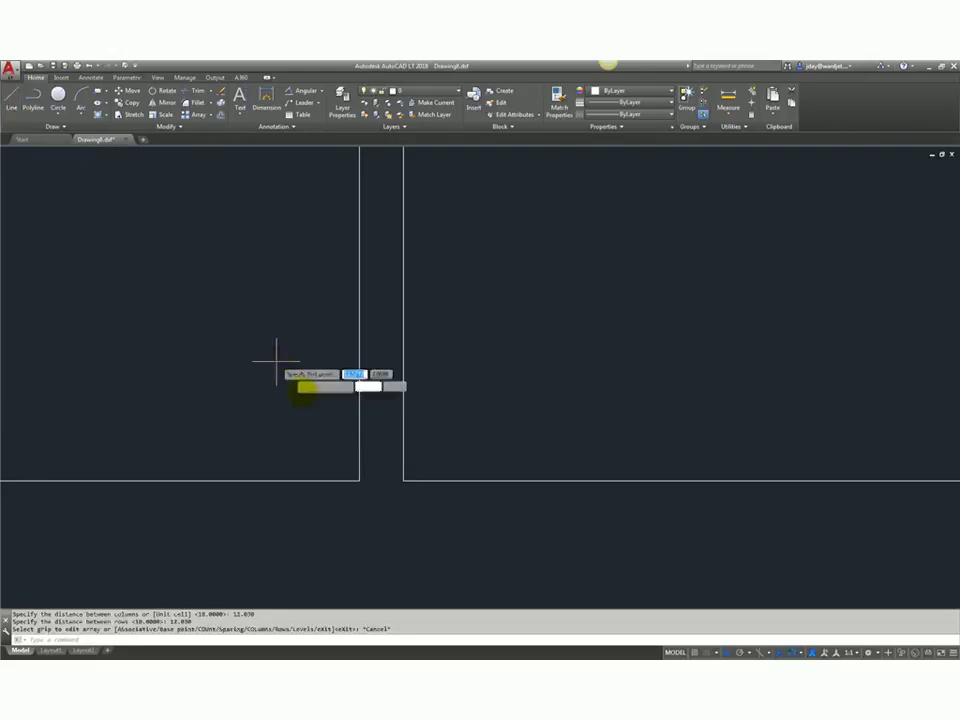
left_click(359, 481)
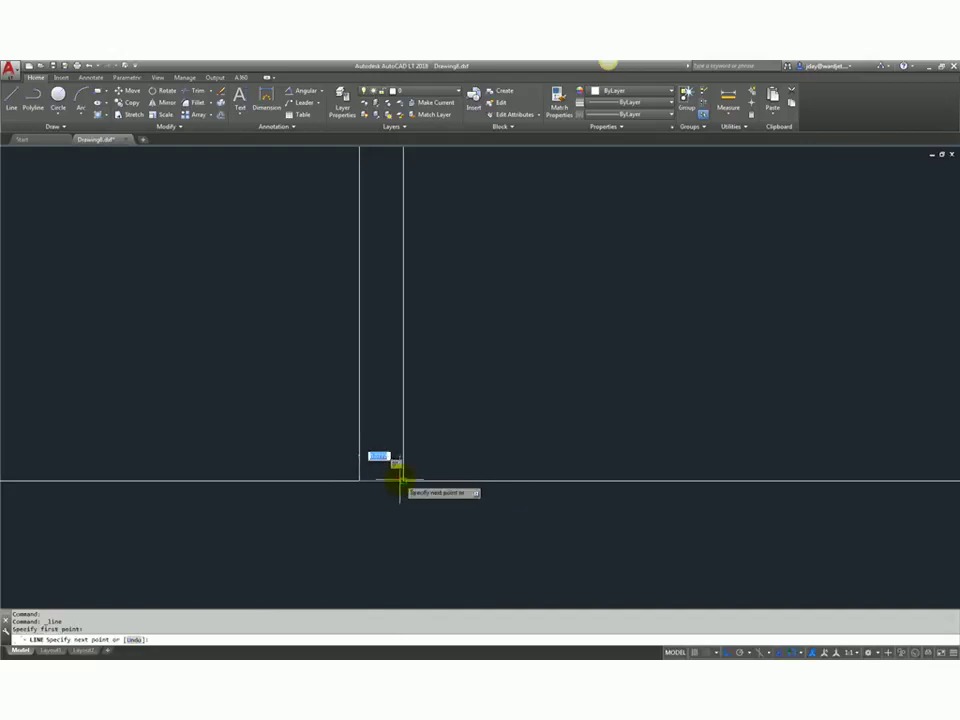
key("Return")
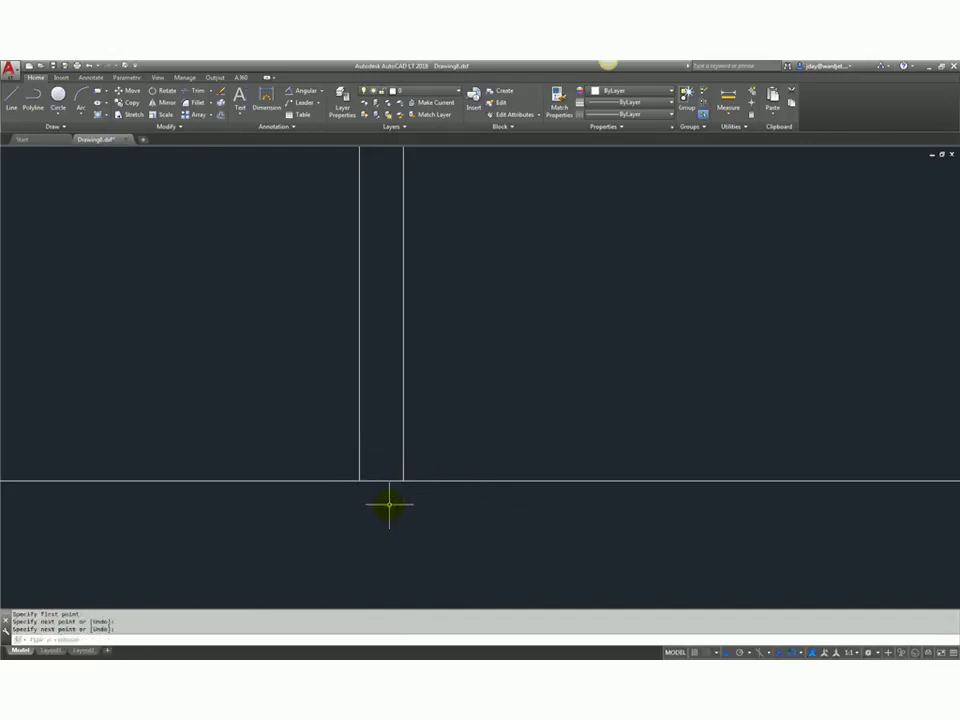
Step: Draw a vertical line up the gap from the short line's midpoint to the point midway between the two top corners of the squares
scroll(348, 564, "up", 2)
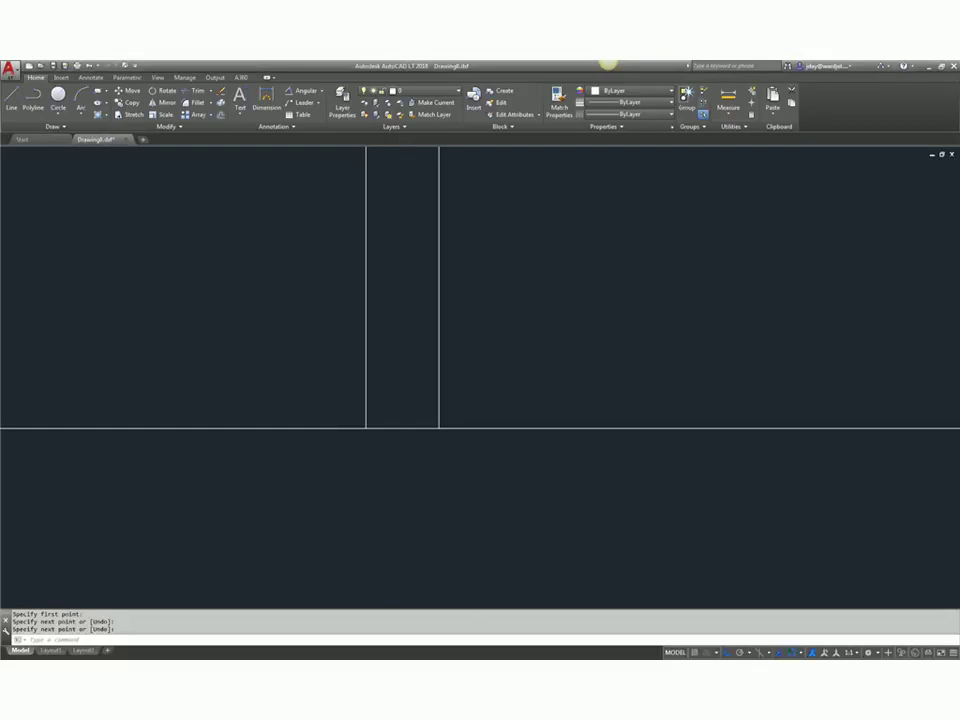
left_click(12, 100)
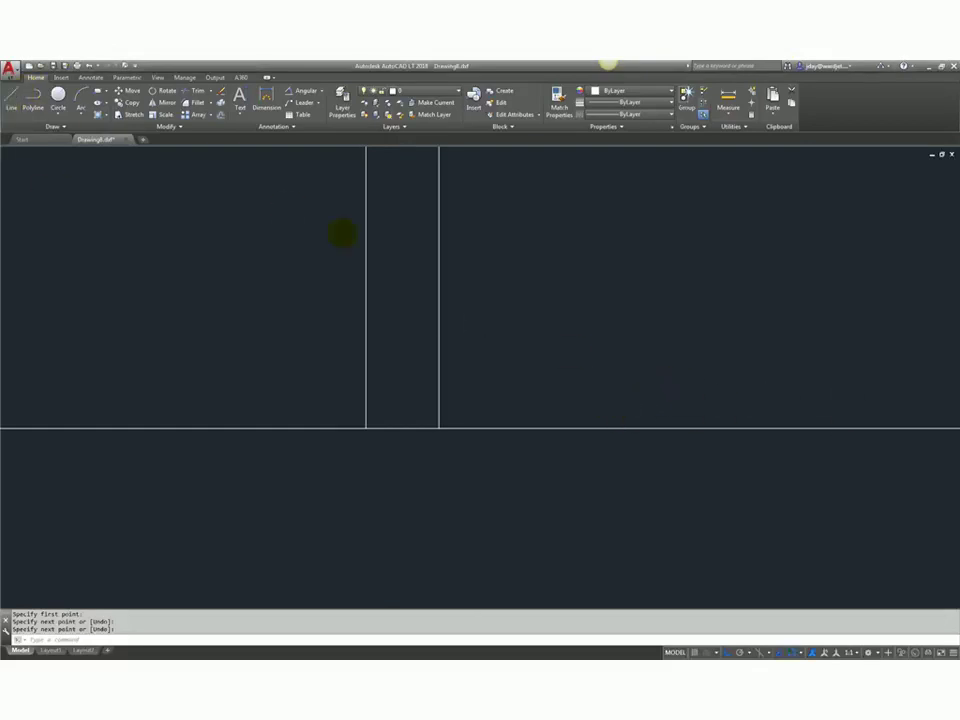
left_click(402, 428)
middle_click(402, 379)
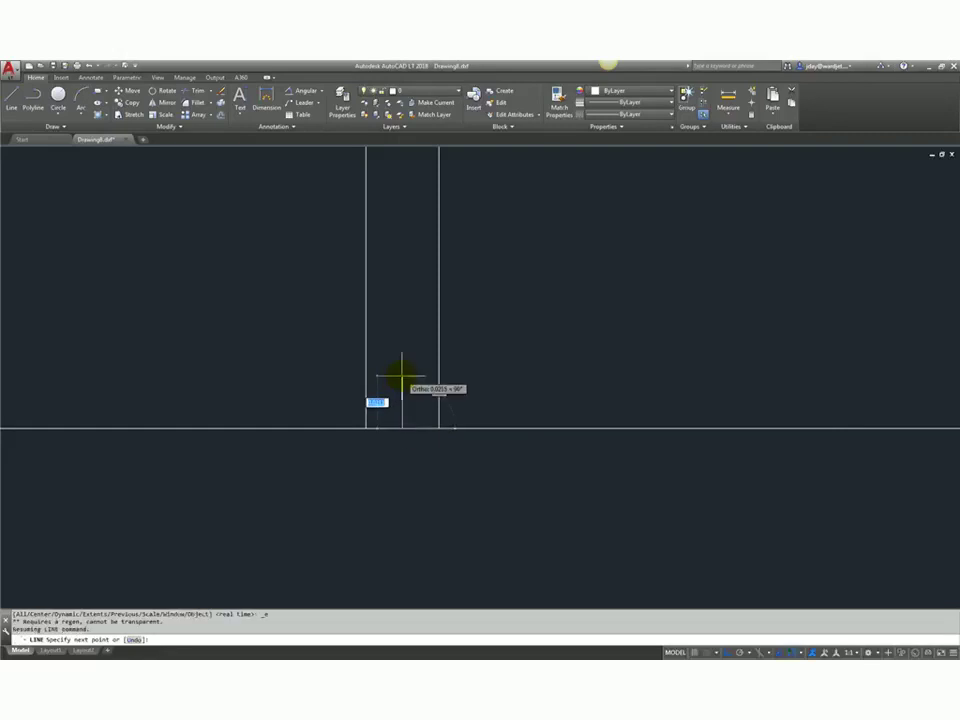
scroll(287, 403, "down", 3)
scroll(272, 400, "up", 4)
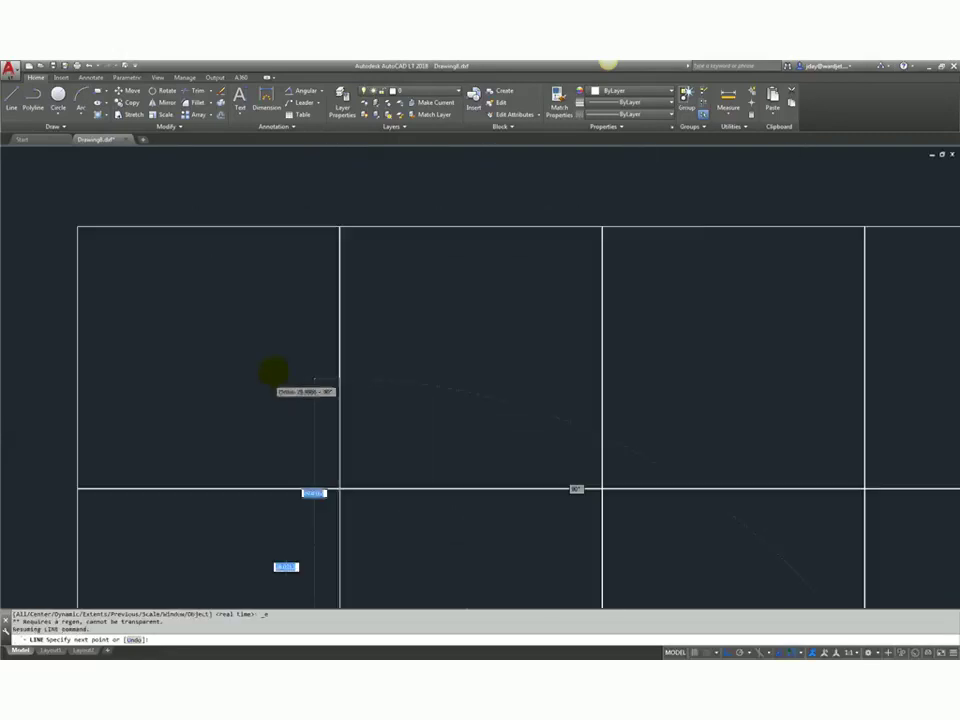
middle_click_drag(340, 256, 300, 375)
scroll(298, 345, "up", 5)
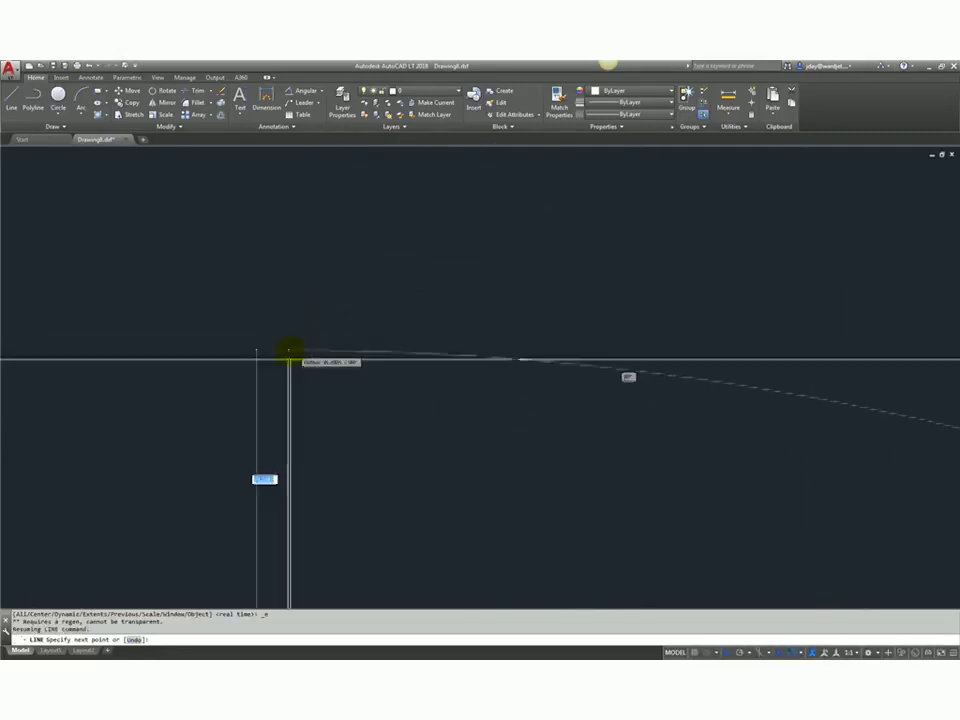
scroll(287, 352, "up", 3)
right_click(285, 345)
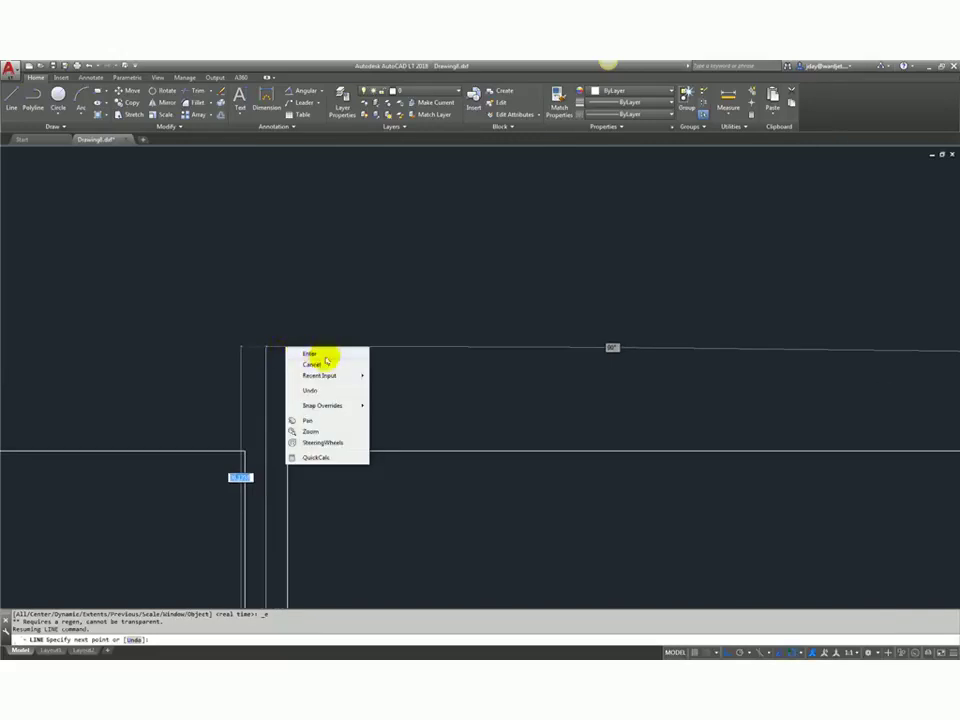
mouse_move(349, 406)
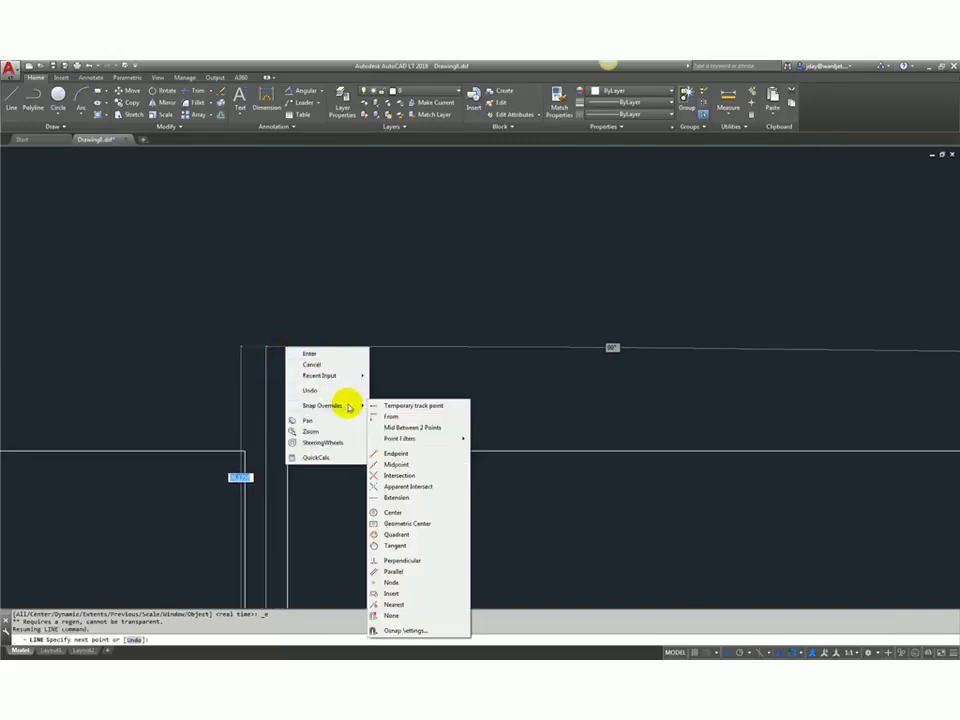
left_click(365, 426)
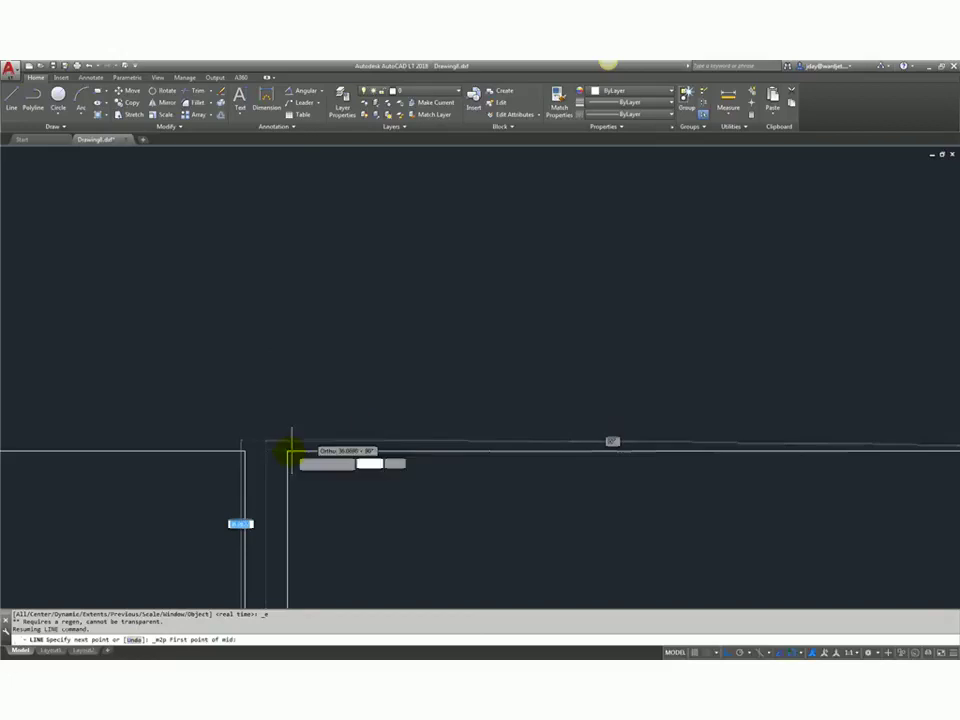
left_click(287, 451)
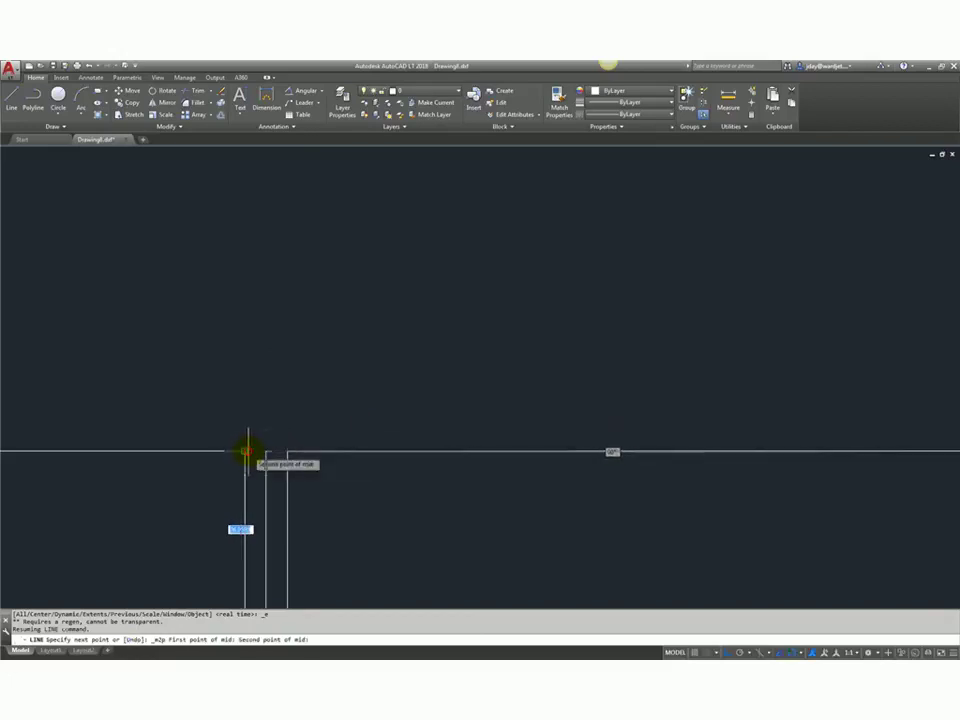
left_click(247, 452)
key("Return")
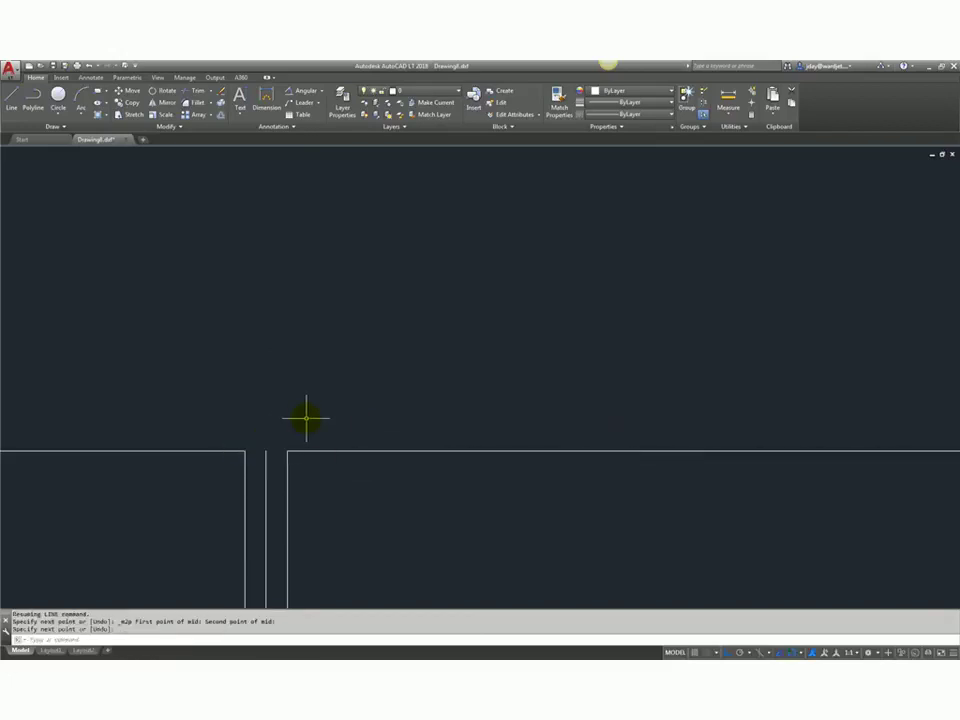
Step: Stretch the top end of the gap's centre line upward by .125 beyond the squares
left_click(266, 457)
key("Return")
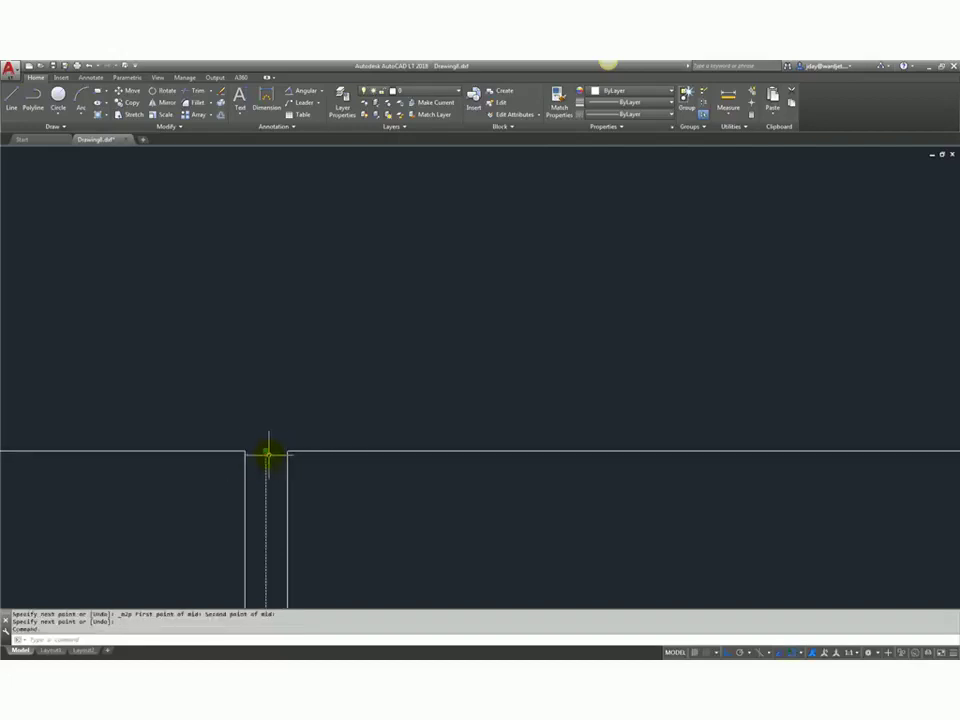
left_click(266, 452)
left_click(266, 452)
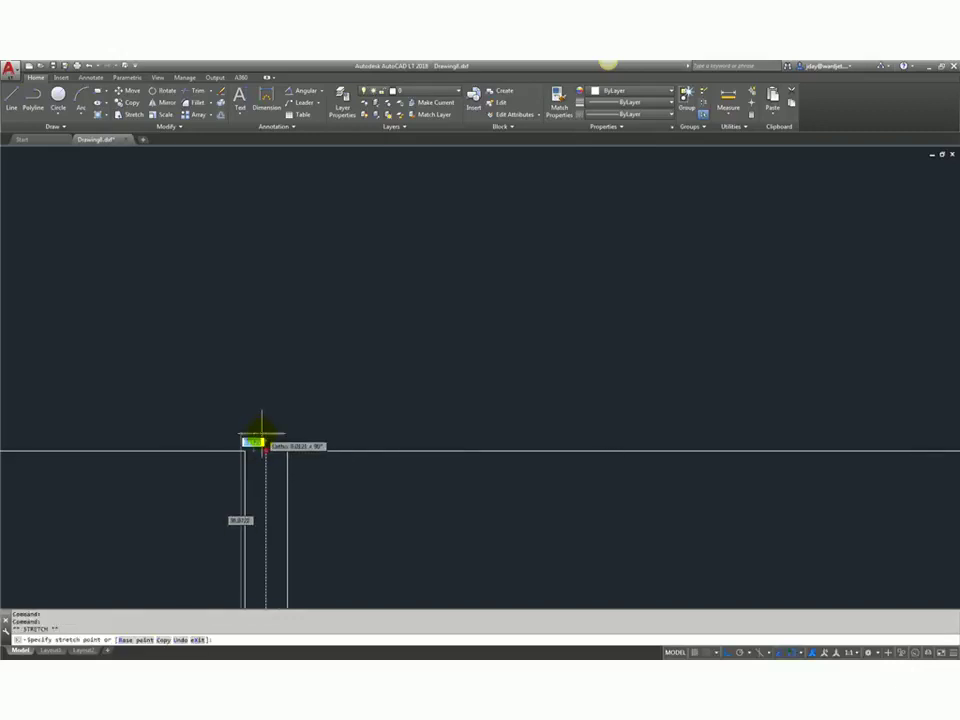
type("125")
key("Return")
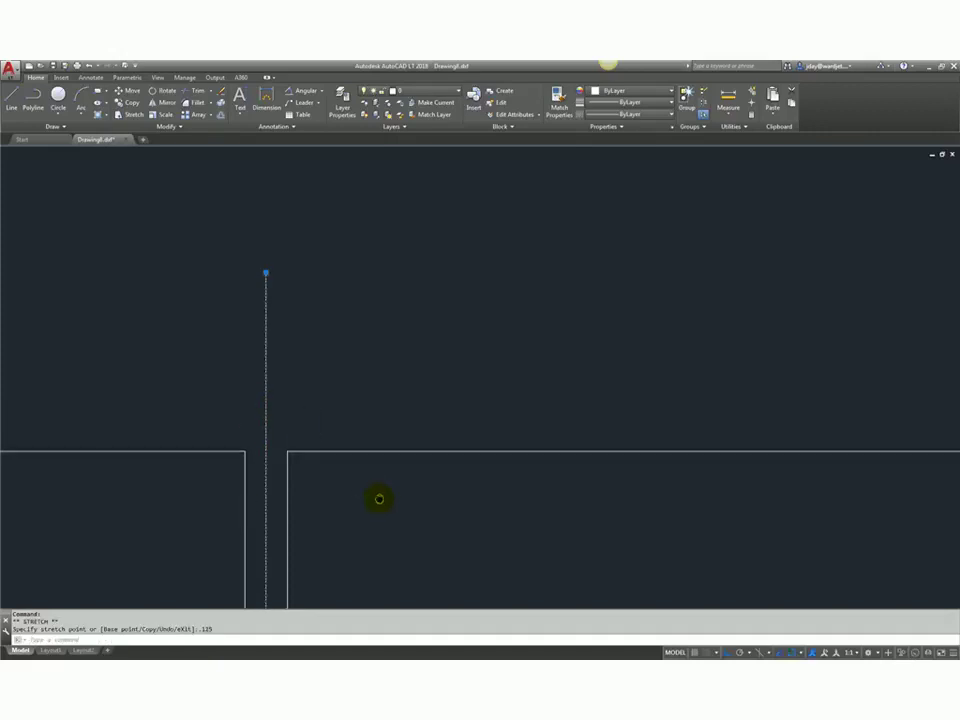
Step: Stretch the bottom end of the gap's centre line downward by .125 beyond the squares
middle_click_drag(366, 508, 339, 429)
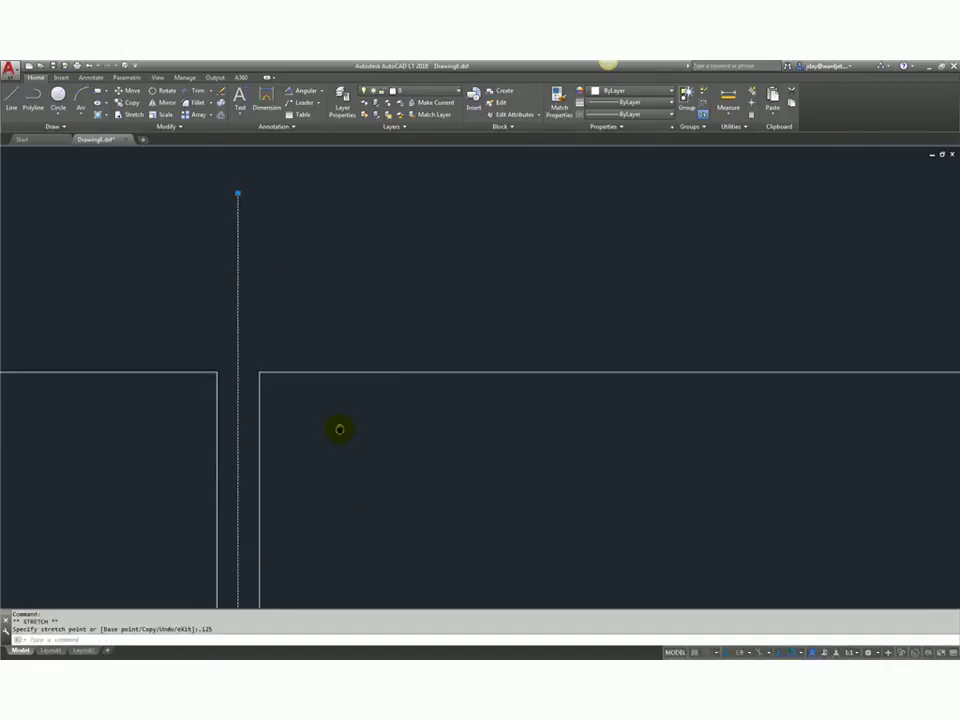
middle_click(339, 429)
middle_click(339, 429)
middle_click_drag(334, 489, 314, 378)
scroll(288, 494, "up", 8)
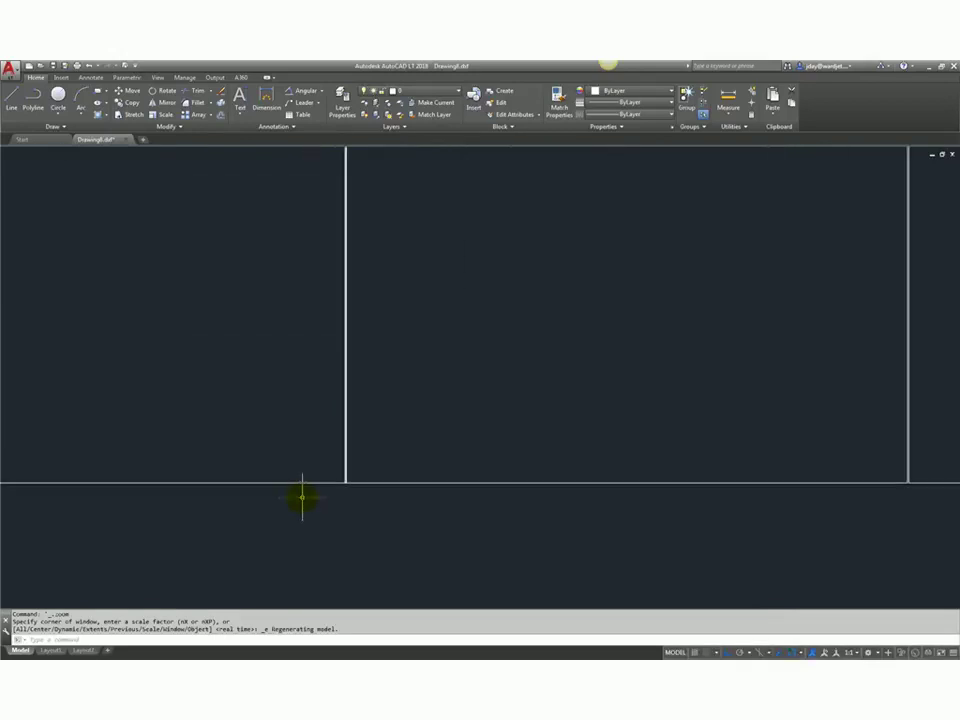
middle_click_drag(371, 461, 298, 548)
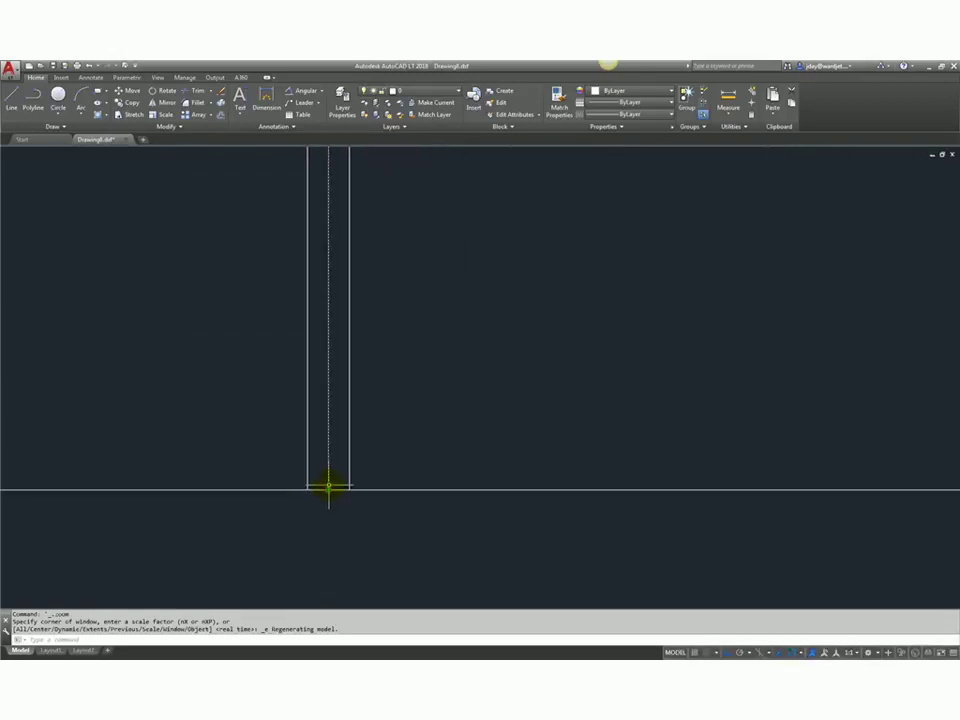
left_click(328, 487)
left_click(328, 489)
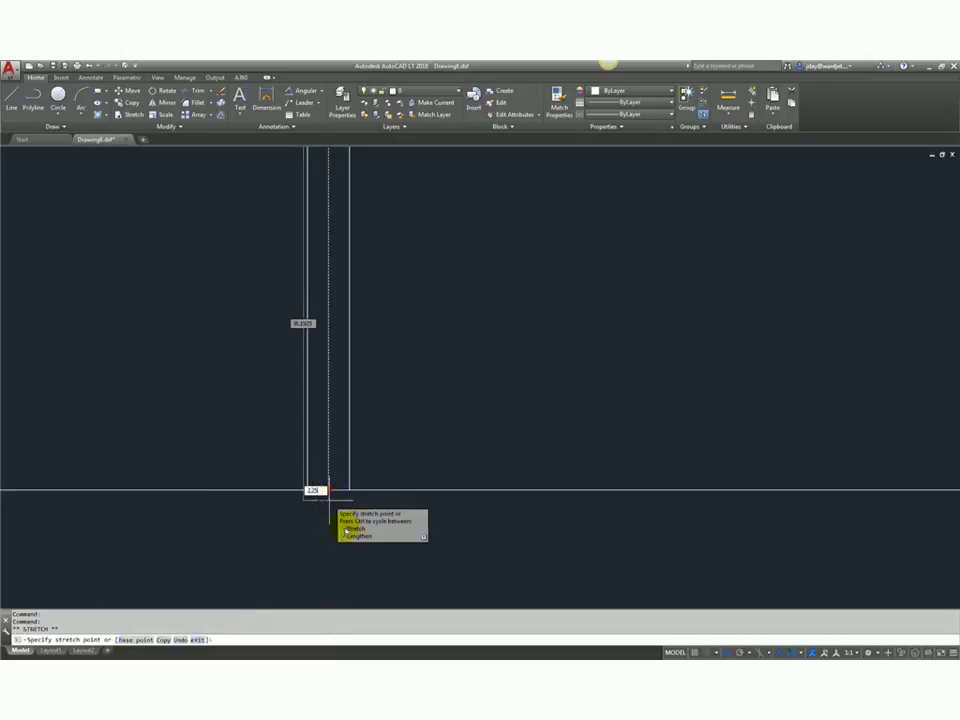
key("Return")
scroll(402, 551, "up", 1)
mouse_move(401, 546)
middle_mouse_down()
mouse_move(401, 525)
mouse_move(388, 525)
middle_mouse_up()
scroll(401, 525, "down", 4)
key("Delete")
key("Escape")
key("ctrl+z")
Step: Delete the short horizontal helper line that bridges the bottom of the gap
scroll(360, 513, "down", 1)
scroll(360, 513, "up", 7)
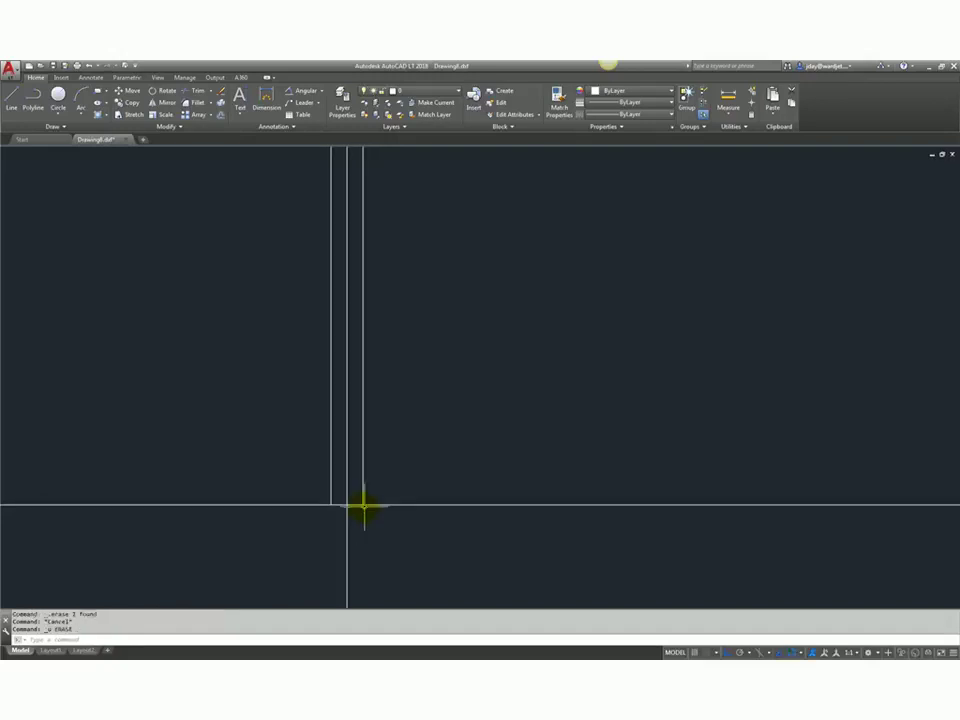
key("Delete")
Step: Draw a .060 horizontal line to the left from the bottom end of the centre line
scroll(375, 555, "up", 5)
scroll(373, 559, "down", 9)
middle_click_drag(373, 559, 358, 446)
scroll(361, 488, "down", 2)
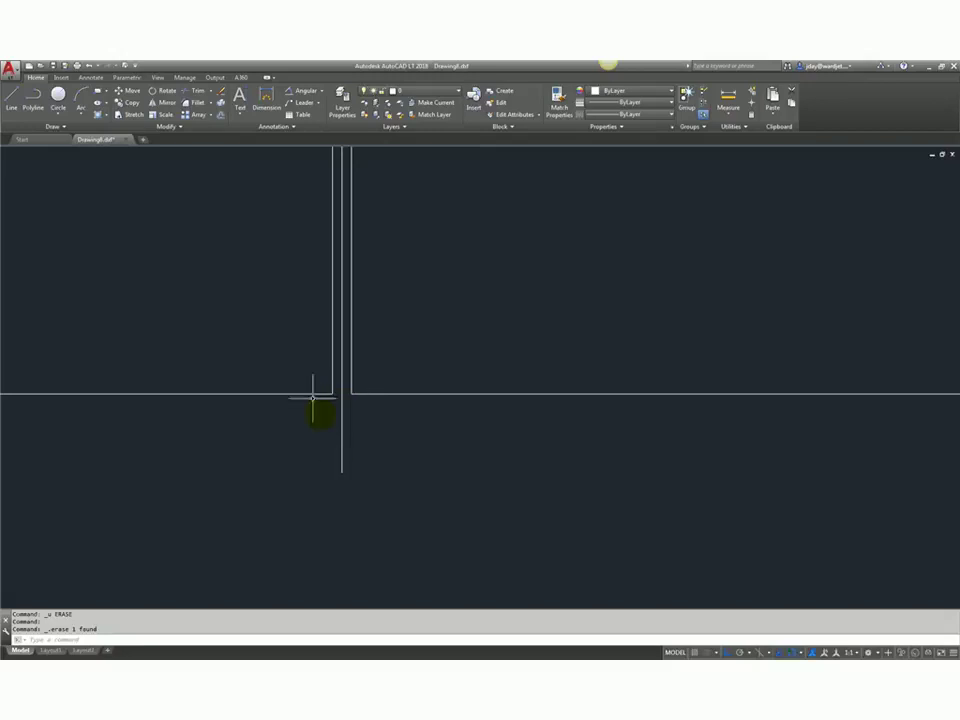
left_click(12, 100)
left_click(341, 472)
type("80")
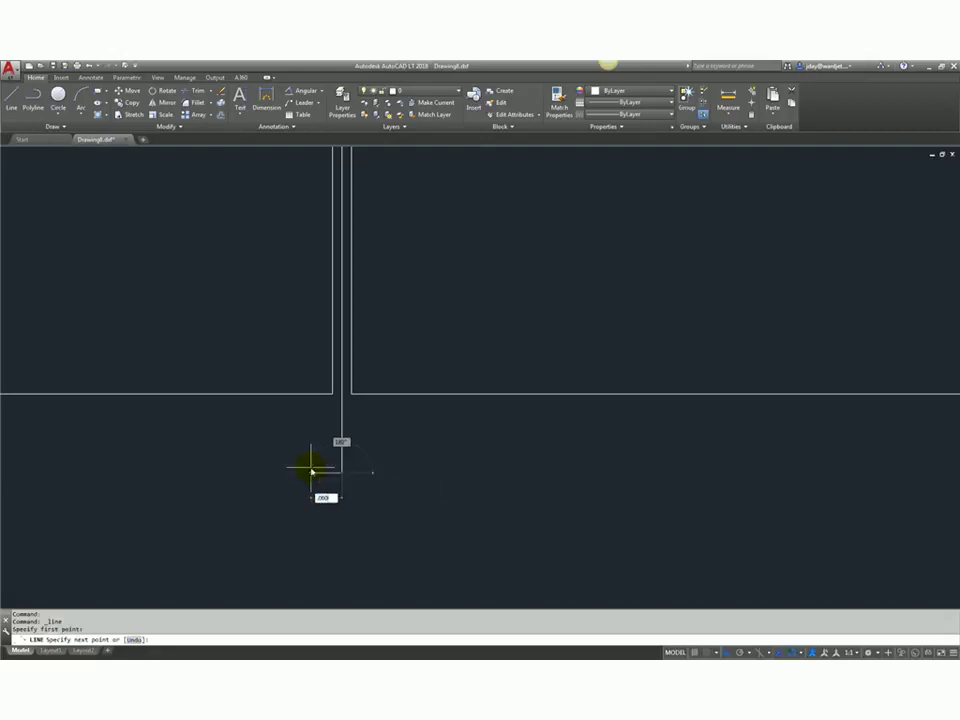
key("Return")
key("Return")
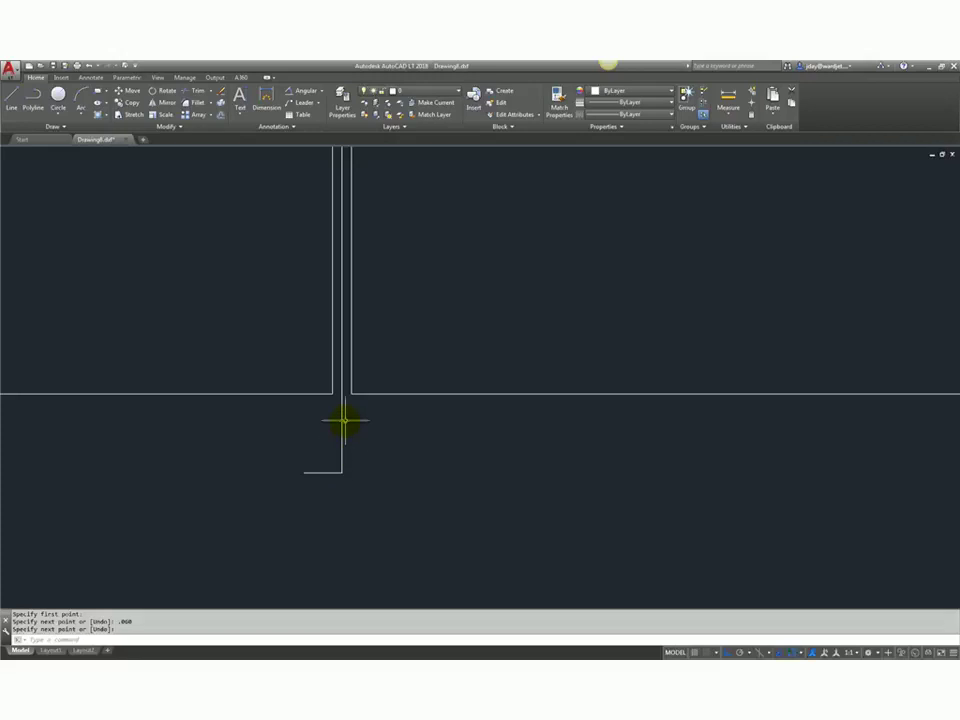
middle_click(358, 477)
middle_click(358, 477)
middle_click_drag(364, 424, 342, 521)
scroll(313, 252, "down", 5)
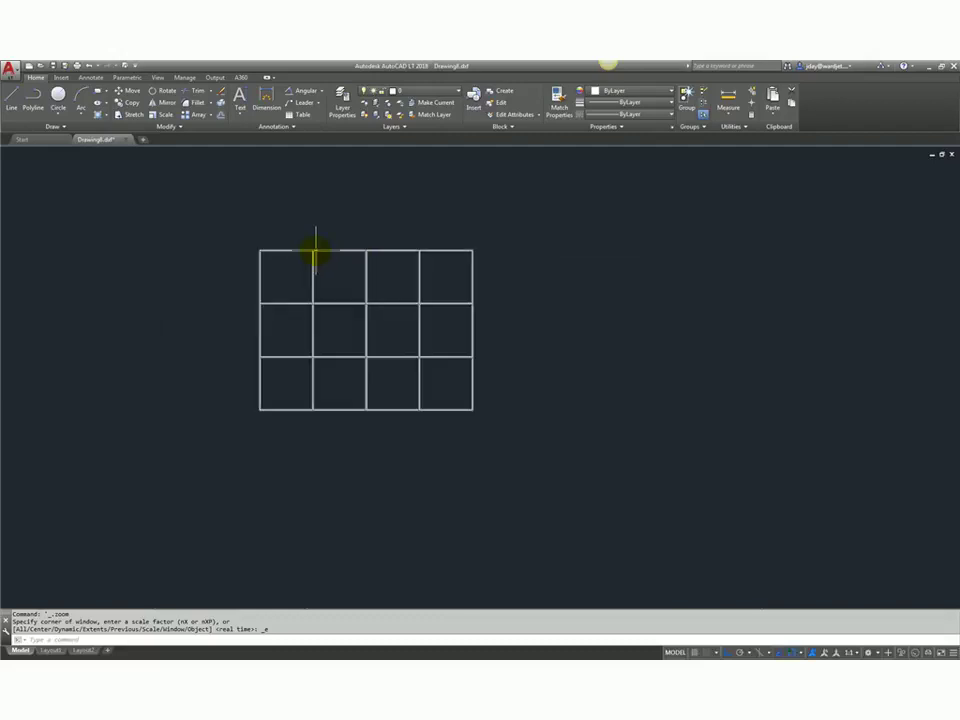
Step: Draw a .04 horizontal line to the right from the top end of the vertical gap's centre line
scroll(315, 250, "up", 10)
scroll(295, 246, "up", 5)
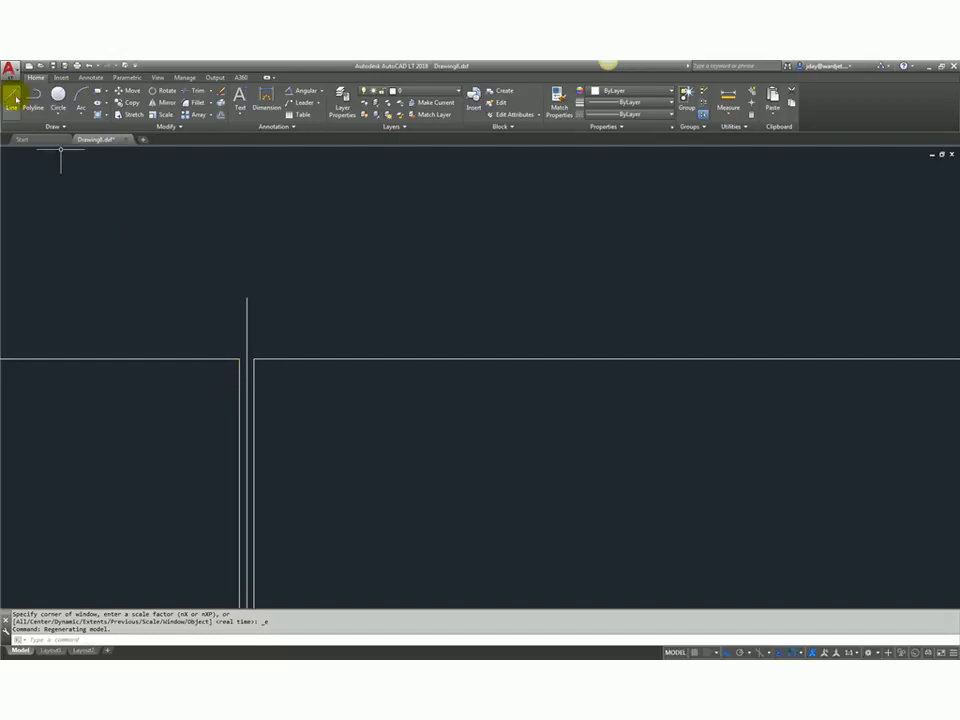
left_click(15, 96)
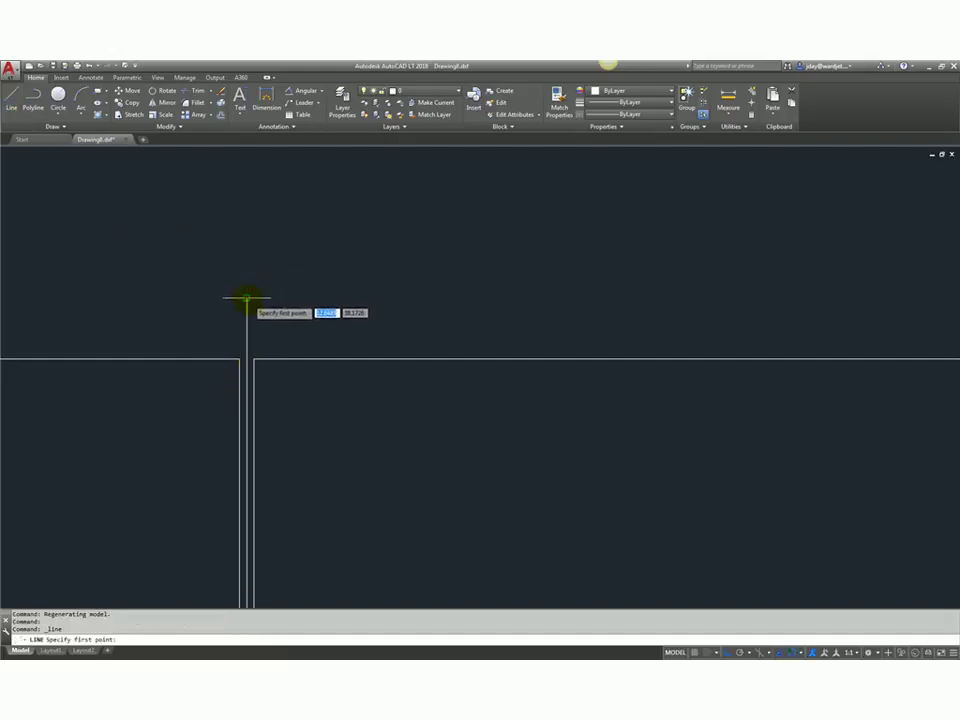
left_click(247, 298)
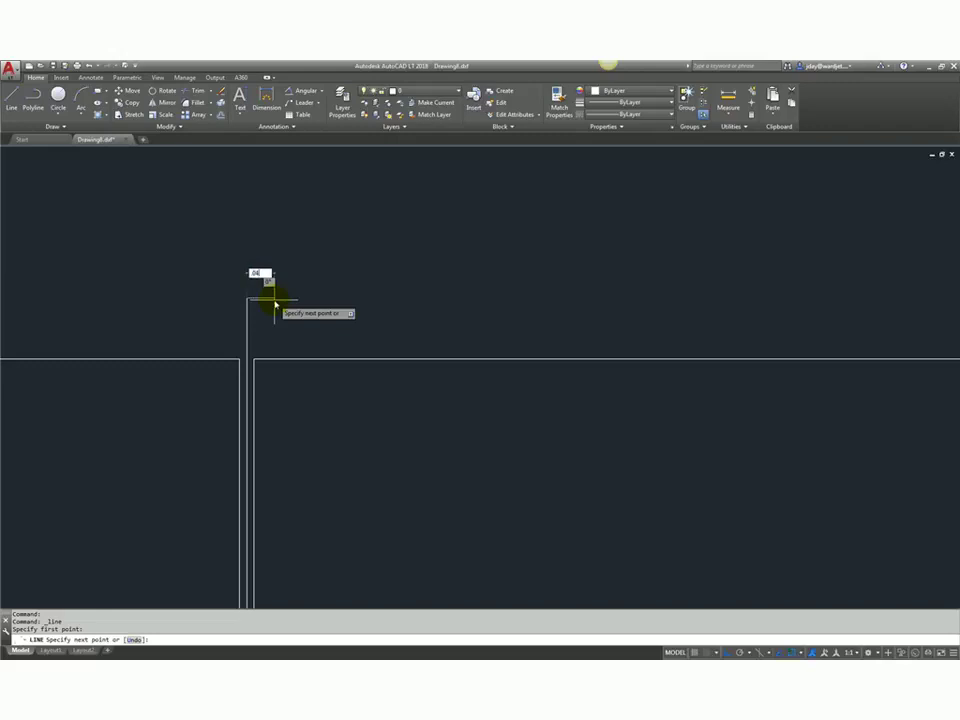
key("Return")
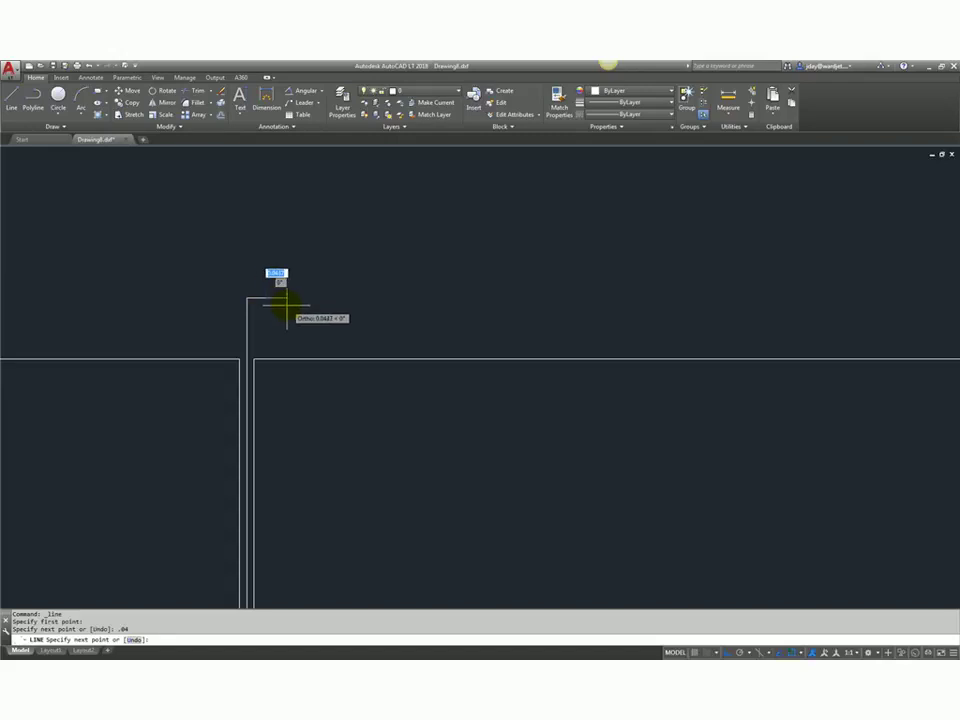
key("Escape")
key("Escape")
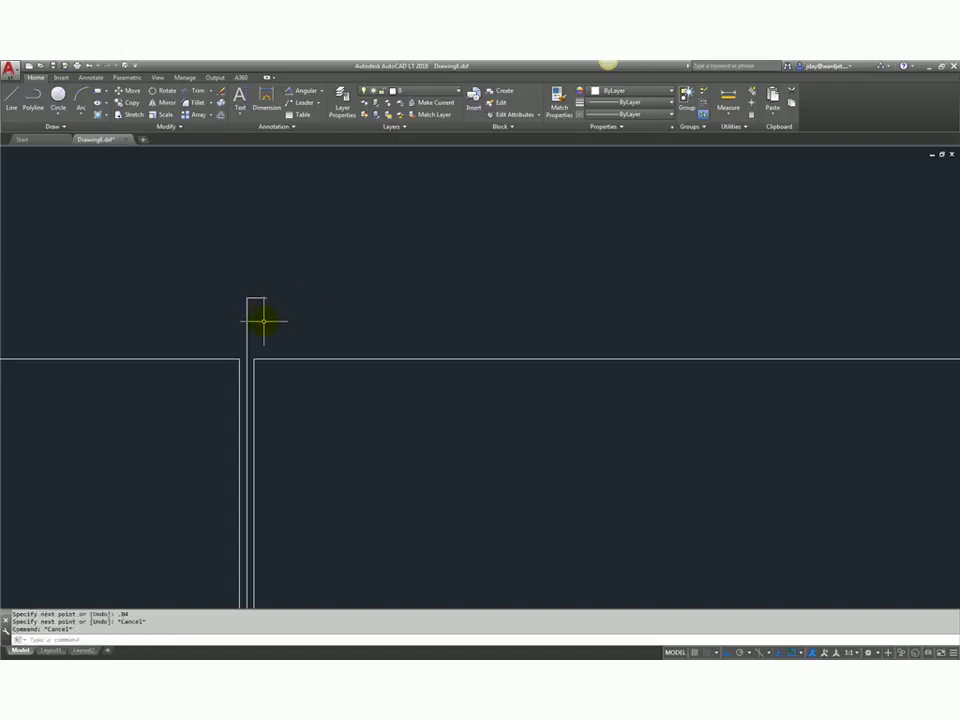
Step: Join the vertical centre line with its top and bottom end segments into one polyline
type("j")
key("Return")
left_click(261, 321)
left_click(240, 296)
middle_click(276, 334)
middle_click(276, 334)
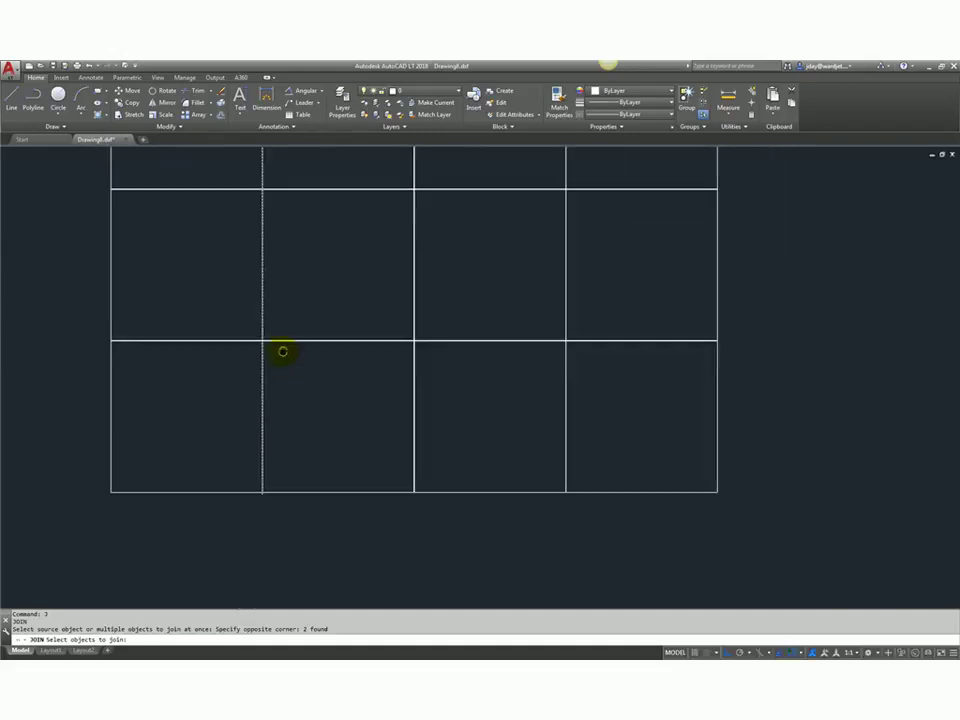
scroll(260, 492, "up", 5)
left_click(266, 491)
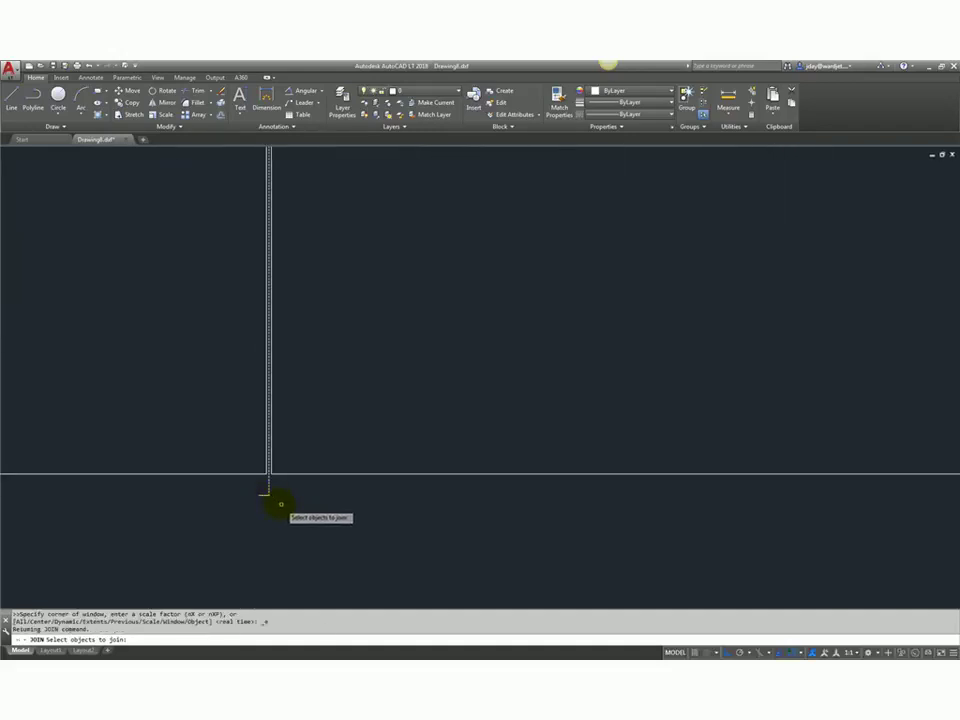
left_click(302, 504)
key("Return")
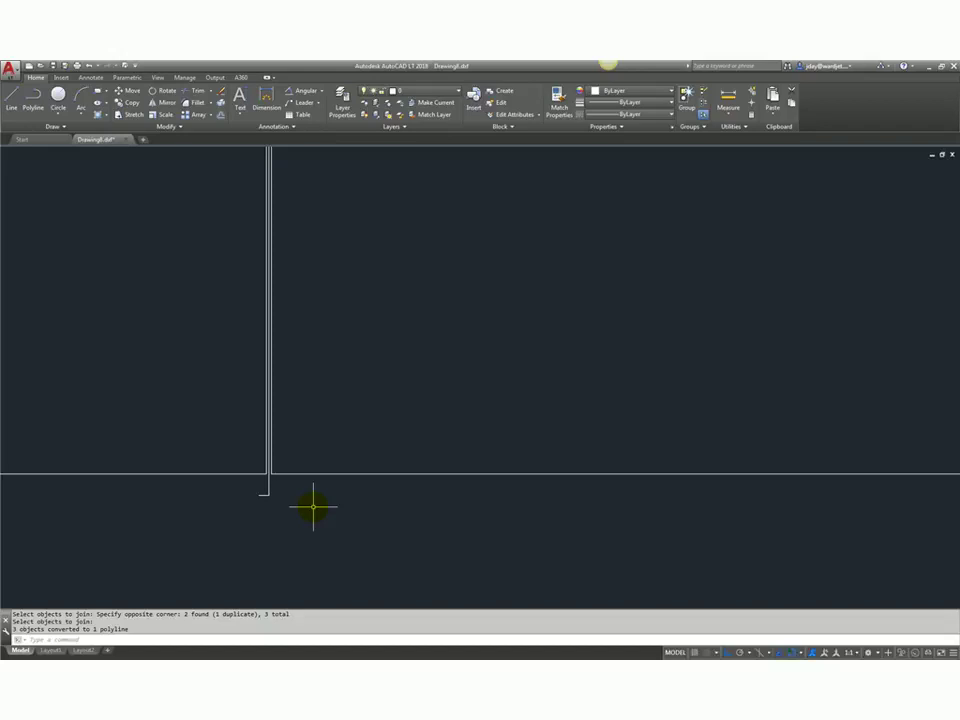
middle_click_drag(311, 501, 315, 525)
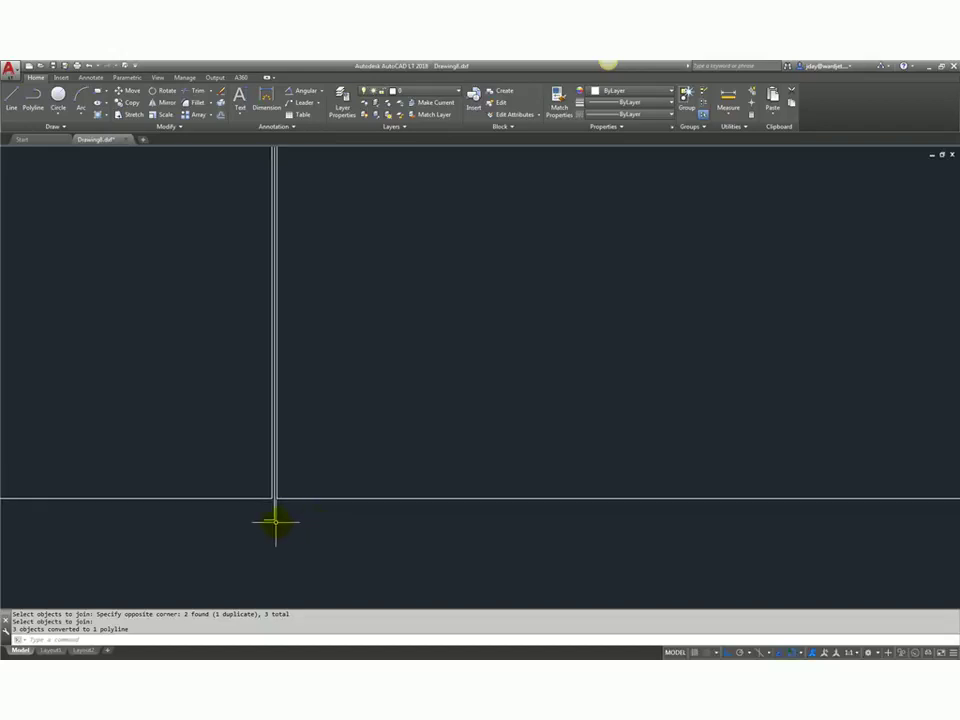
middle_click_drag(681, 518, 524, 518)
scroll(574, 514, "up", 5)
scroll(611, 514, "down", 8)
scroll(497, 514, "down", 3)
middle_click_drag(497, 514, 457, 525)
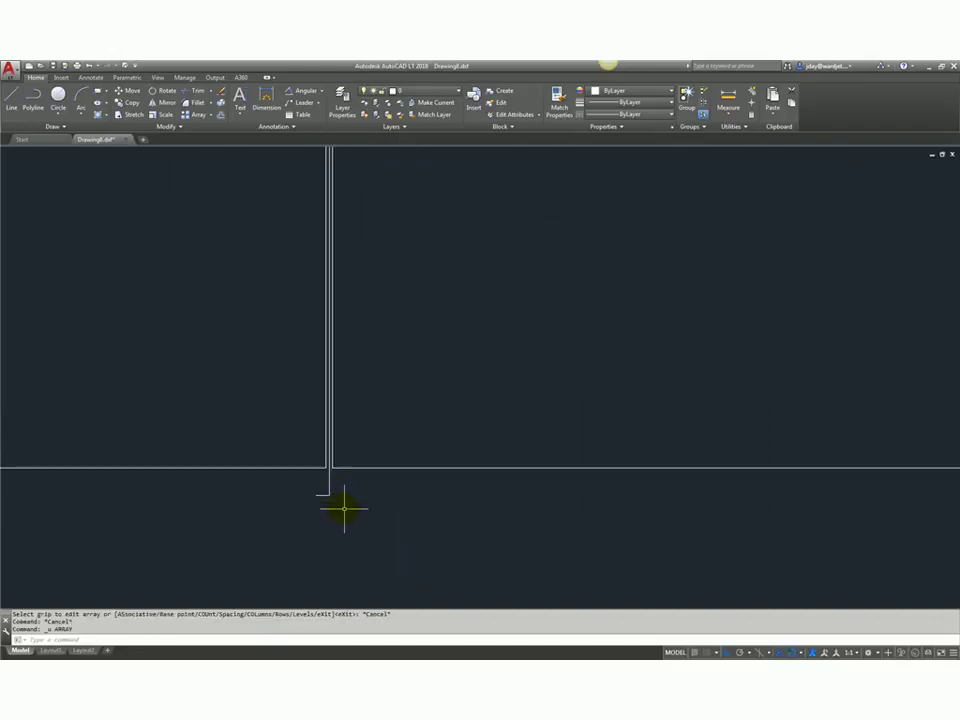
Step: Copy the joined centre-line polyline into the other two vertical gaps, using the adjacent square's bottom corner as base point
key("Return")
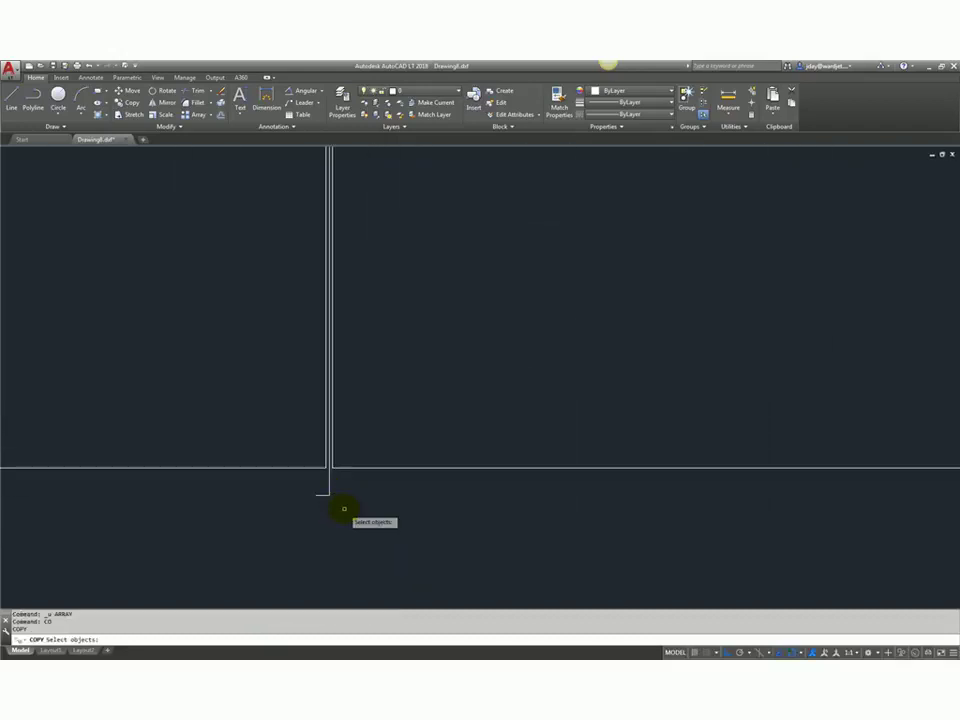
left_click(344, 508)
left_click(310, 480)
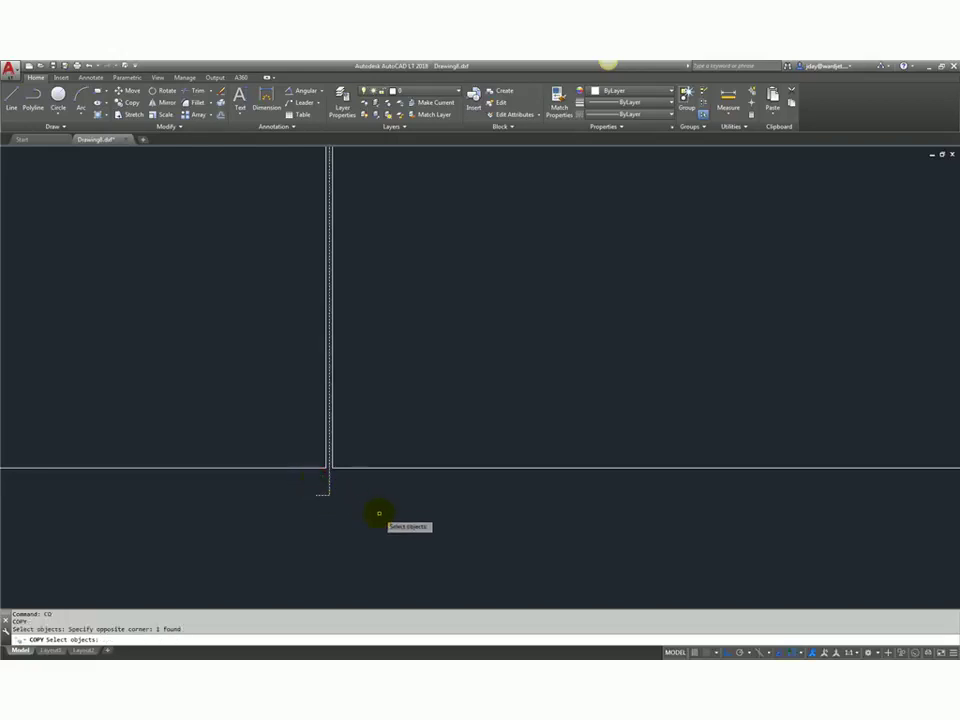
key("Return")
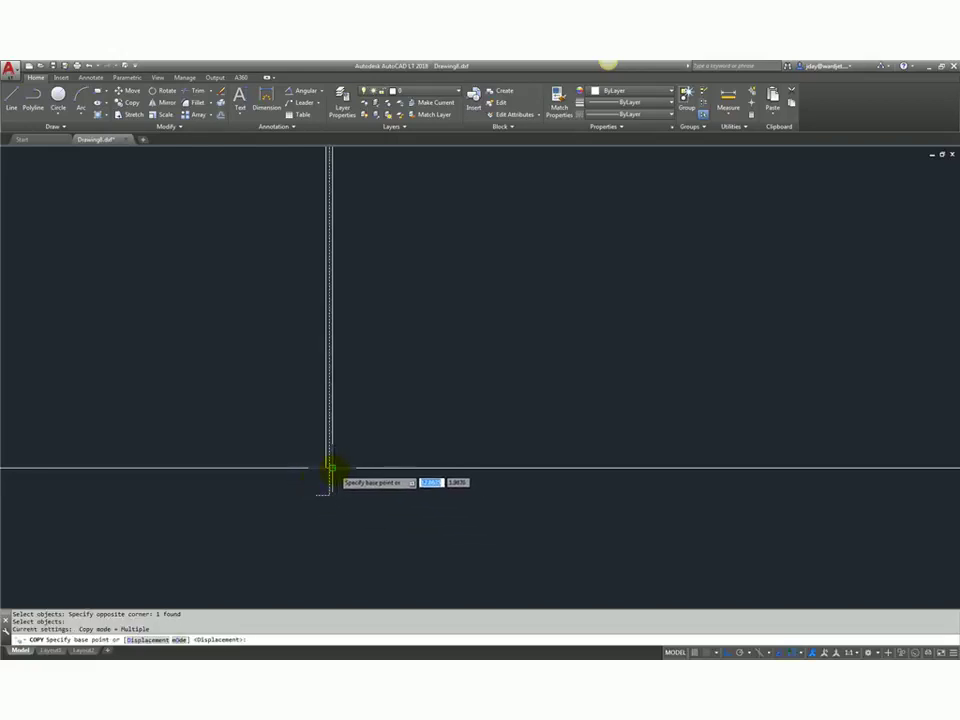
scroll(610, 467, "down", 9)
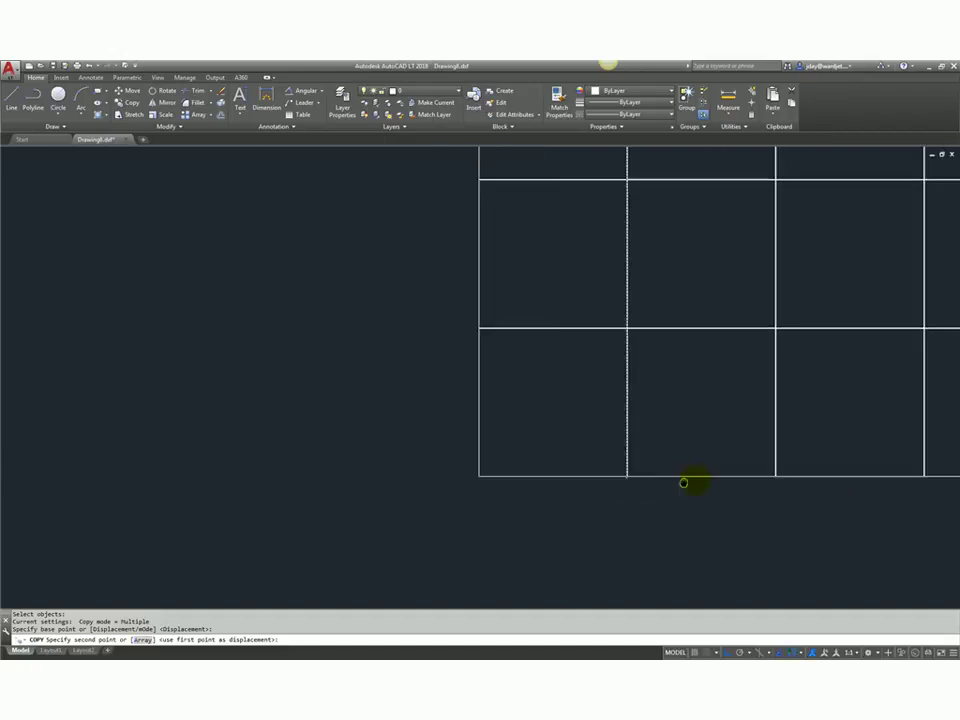
scroll(606, 494, "up", 10)
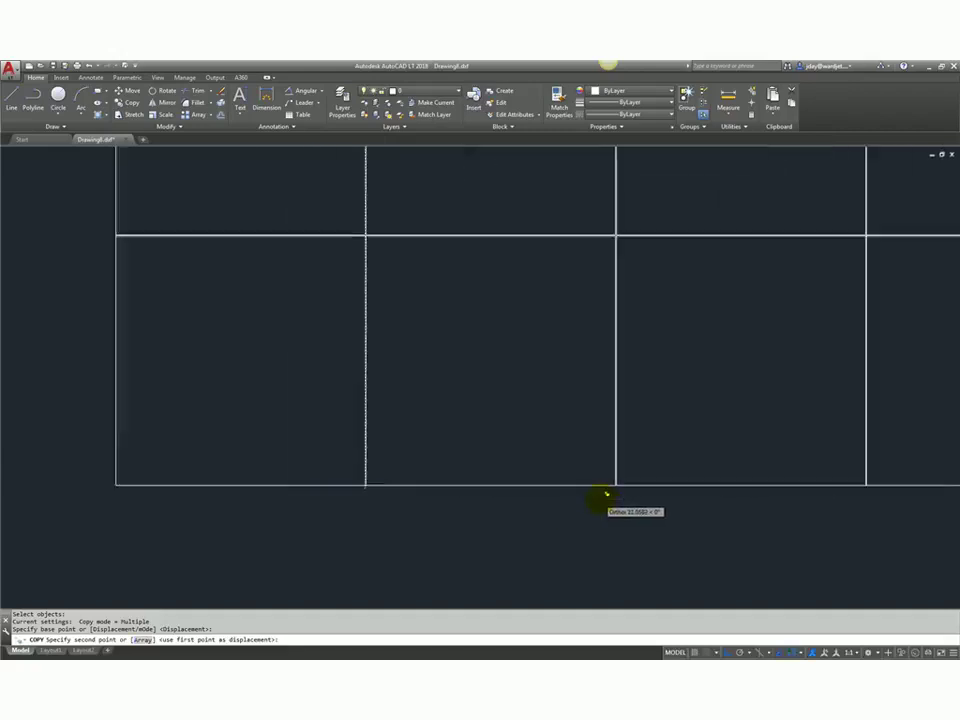
left_click(480, 532)
scroll(478, 532, "up", 5)
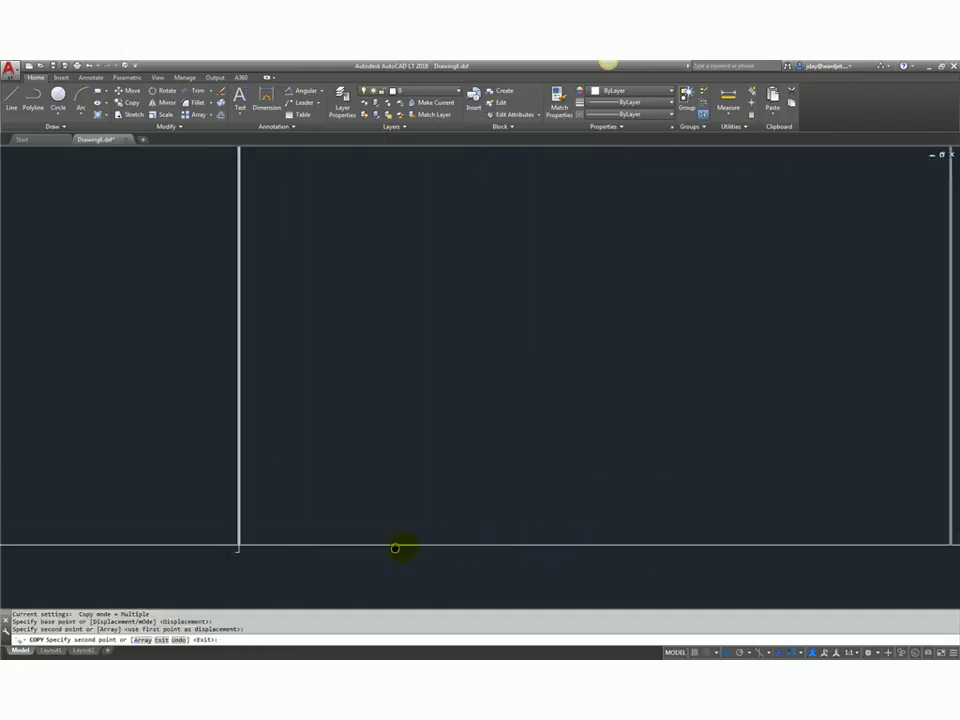
left_click(602, 544)
middle_click_drag(469, 504, 529, 516)
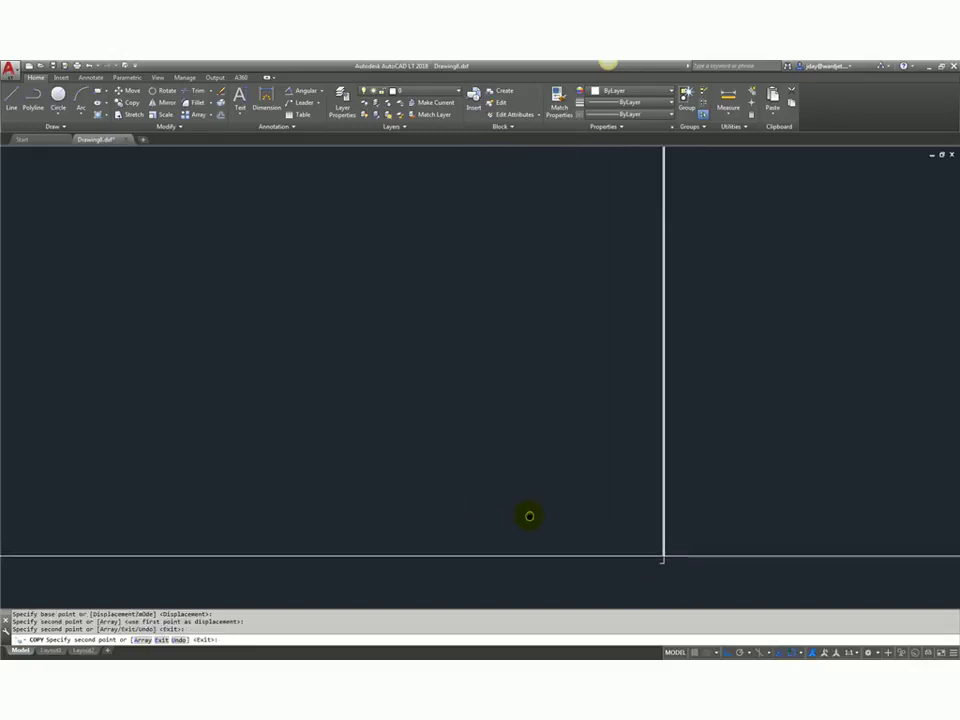
key("Escape")
Step: Draw a short vertical helper line bridging the left end of the lower horizontal gap between the squares' corners
scroll(448, 489, "down", 6)
scroll(557, 532, "up", 6)
scroll(557, 533, "up", 3)
scroll(544, 525, "down", 8)
middle_click_drag(439, 478, 583, 521)
scroll(231, 414, "down", 5)
scroll(230, 418, "up", 10)
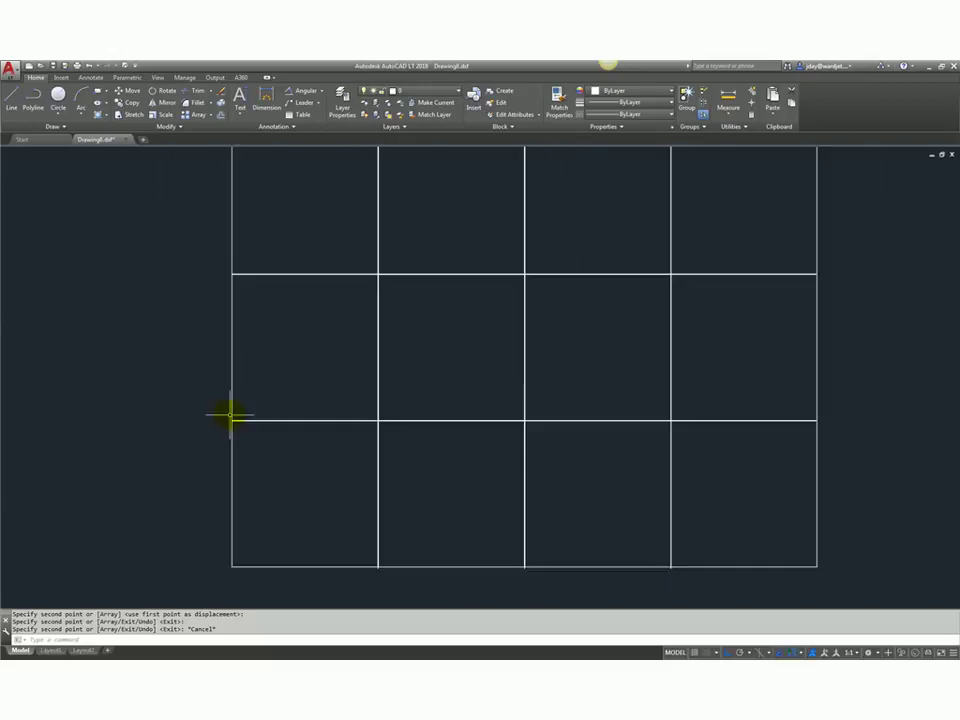
scroll(229, 430, "up", 4)
middle_click_drag(225, 444, 189, 279)
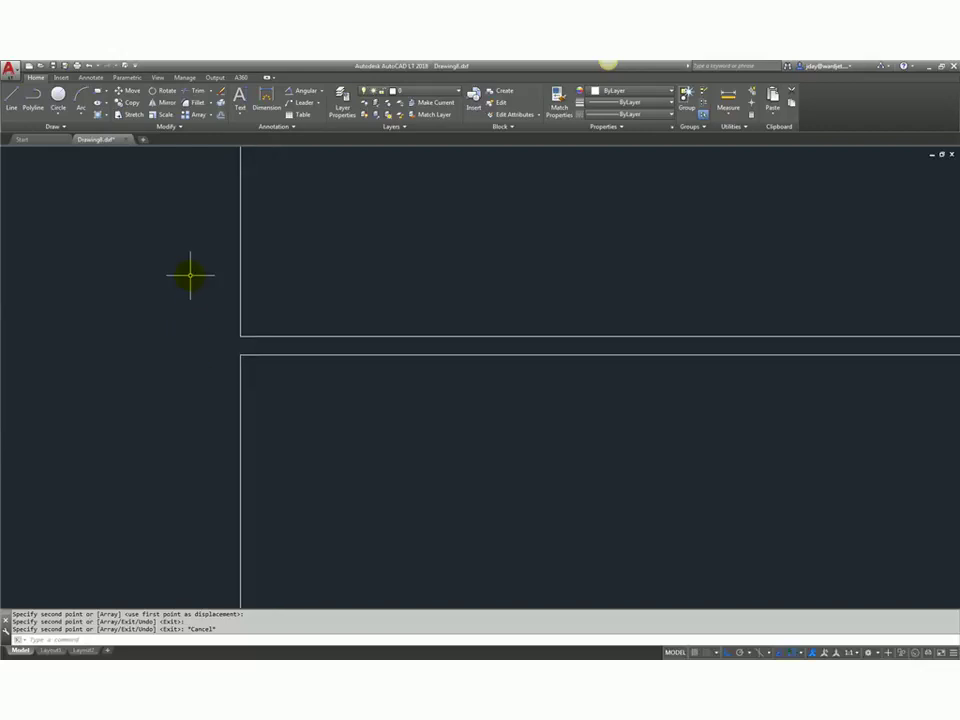
key("Return")
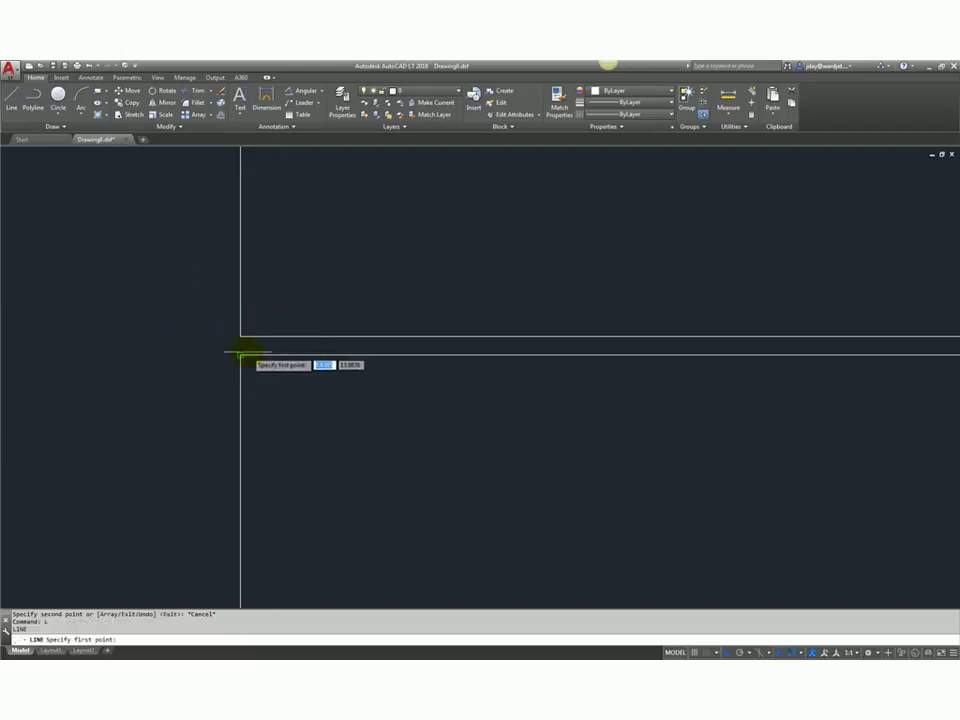
left_click(240, 345)
left_click(242, 336)
key("Return")
Step: Draw a horizontal centre line from the helper line's midpoint to the mid between the two square corners at the gap's right end
scroll(253, 345, "down", 2)
scroll(253, 345, "up", 6)
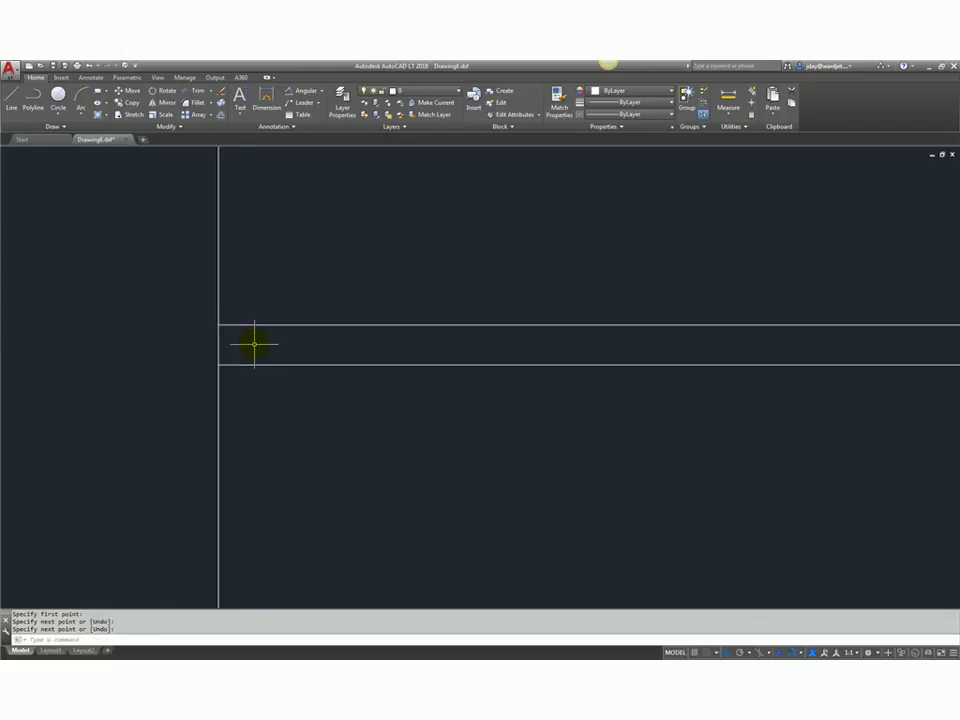
type("l")
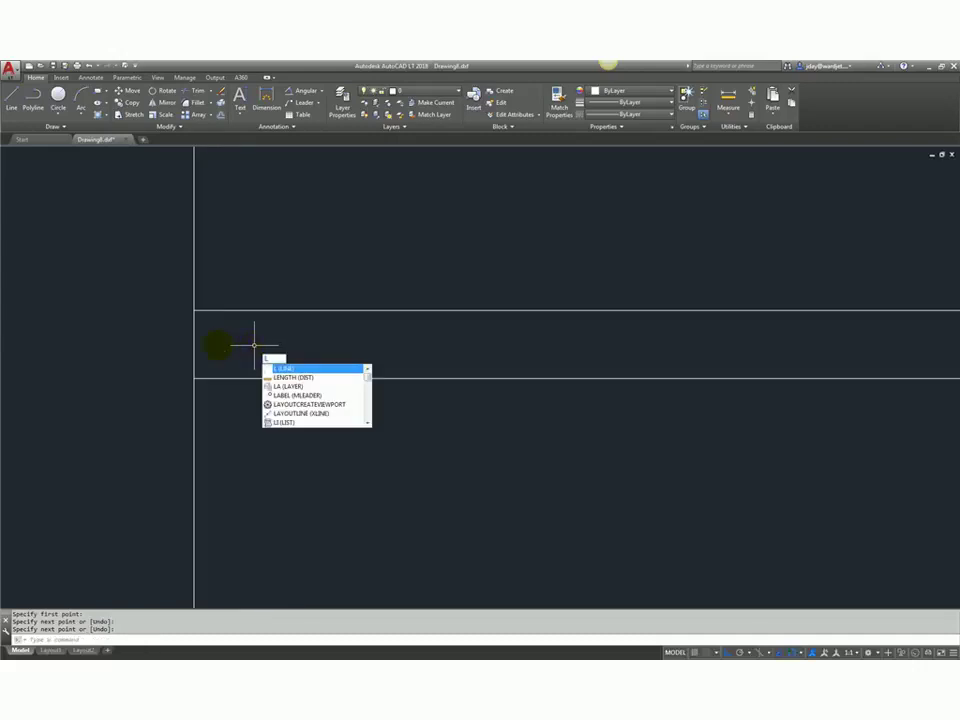
key("Return")
left_click(194, 344)
middle_click(440, 343)
middle_click(440, 343)
middle_click_drag(611, 349, 262, 350)
scroll(444, 413, "down", 7)
scroll(440, 414, "up", 7)
scroll(440, 413, "up", 10)
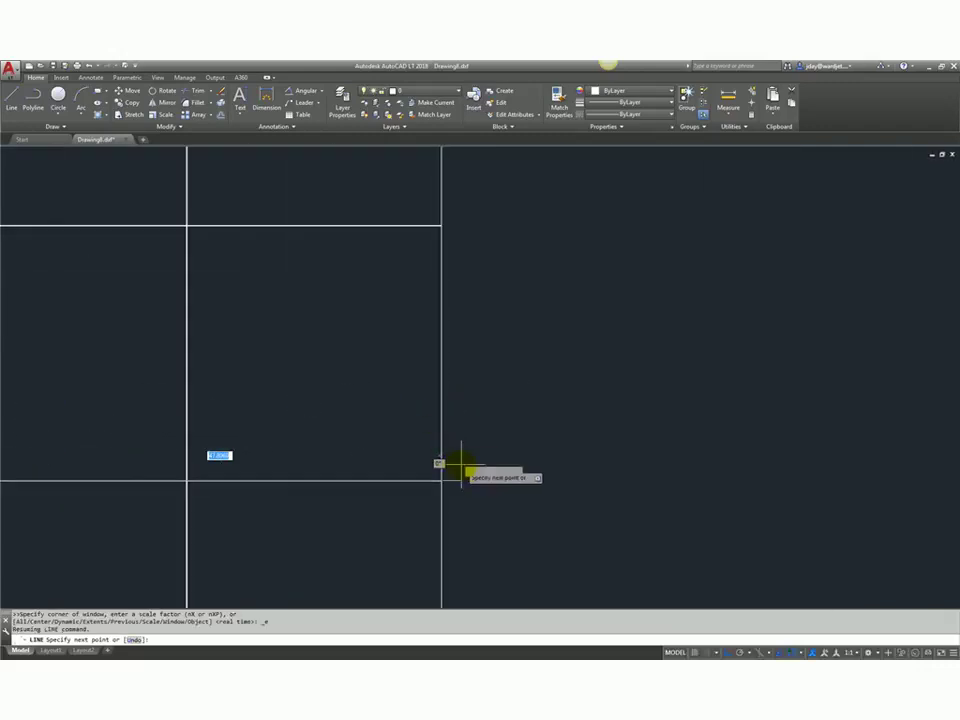
scroll(505, 403, "down", 4)
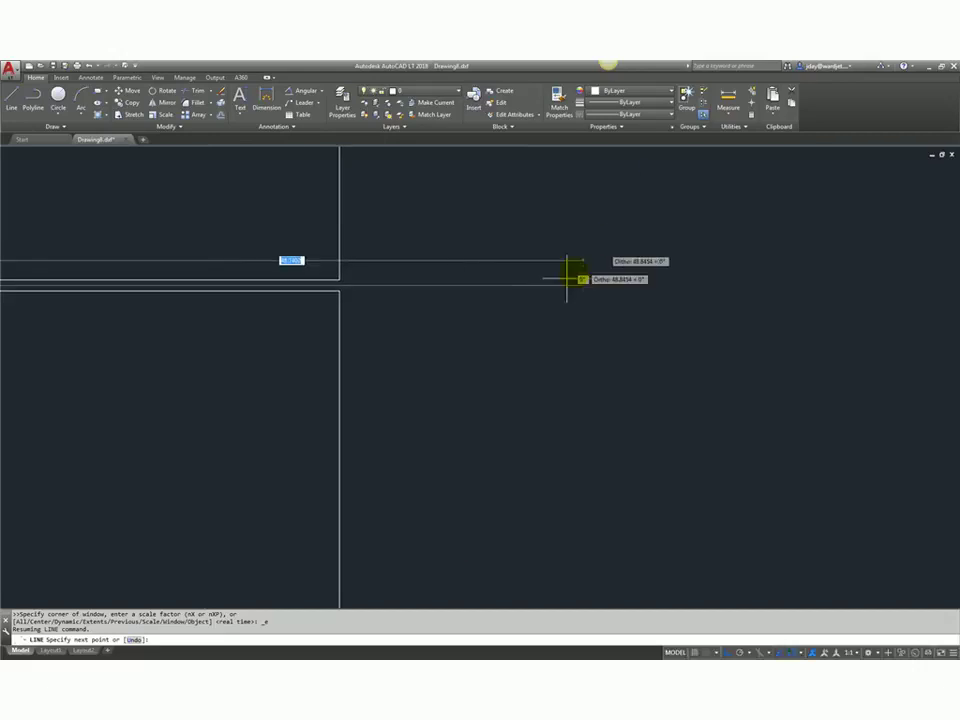
right_click(553, 286)
mouse_move(608, 346)
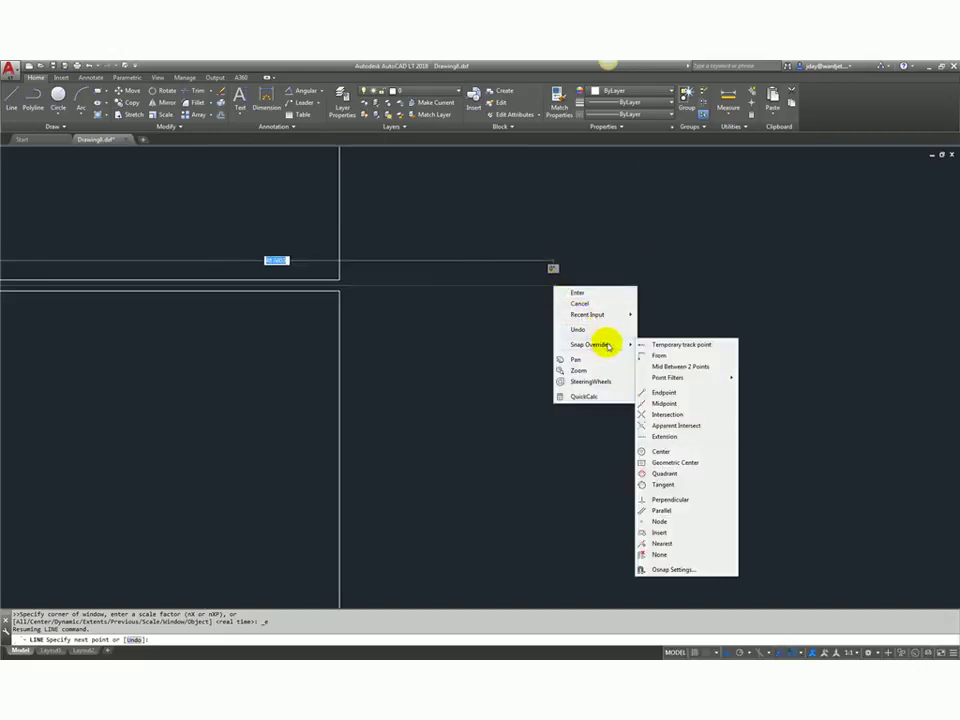
left_click(657, 366)
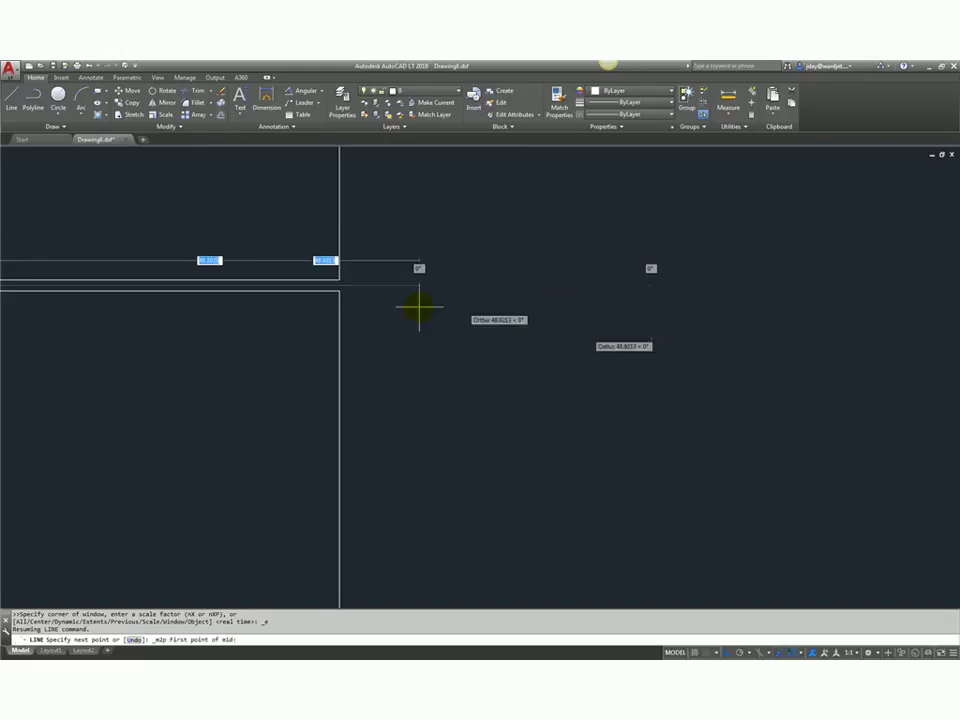
left_click(339, 289)
left_click(341, 281)
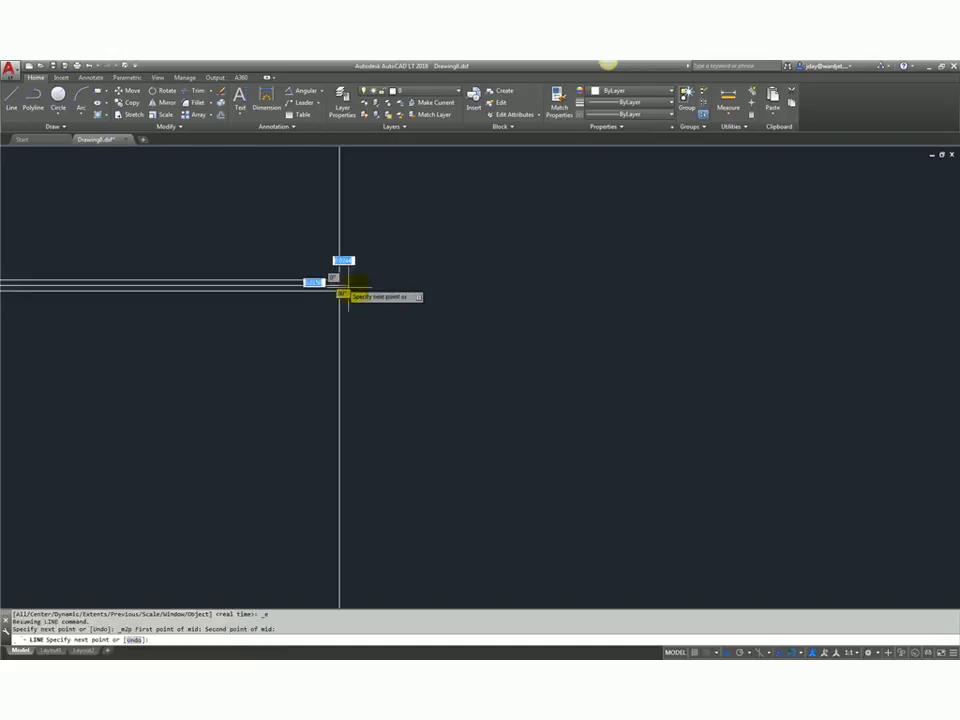
key("Return")
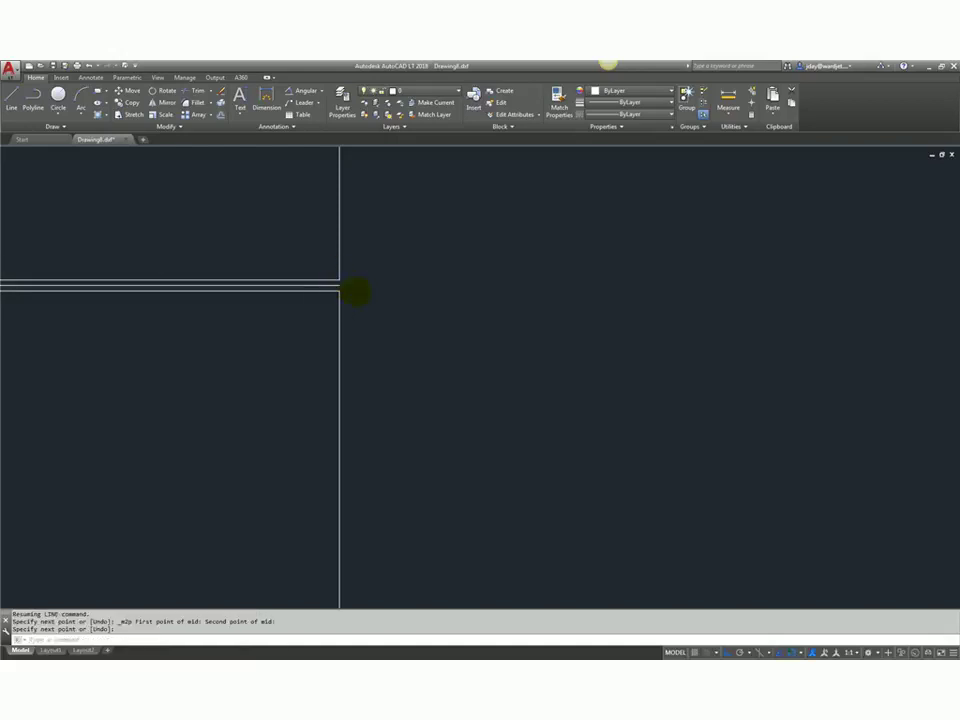
Step: Stretch the right end of the horizontal centre line outward by .125 beyond the squares
key("Return")
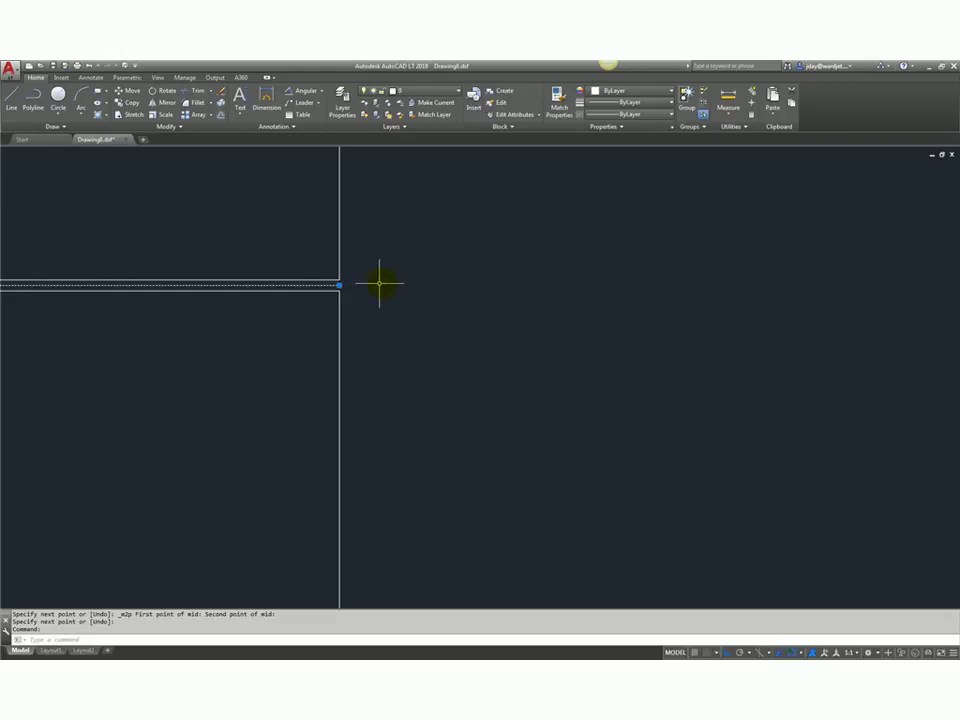
left_click(339, 285)
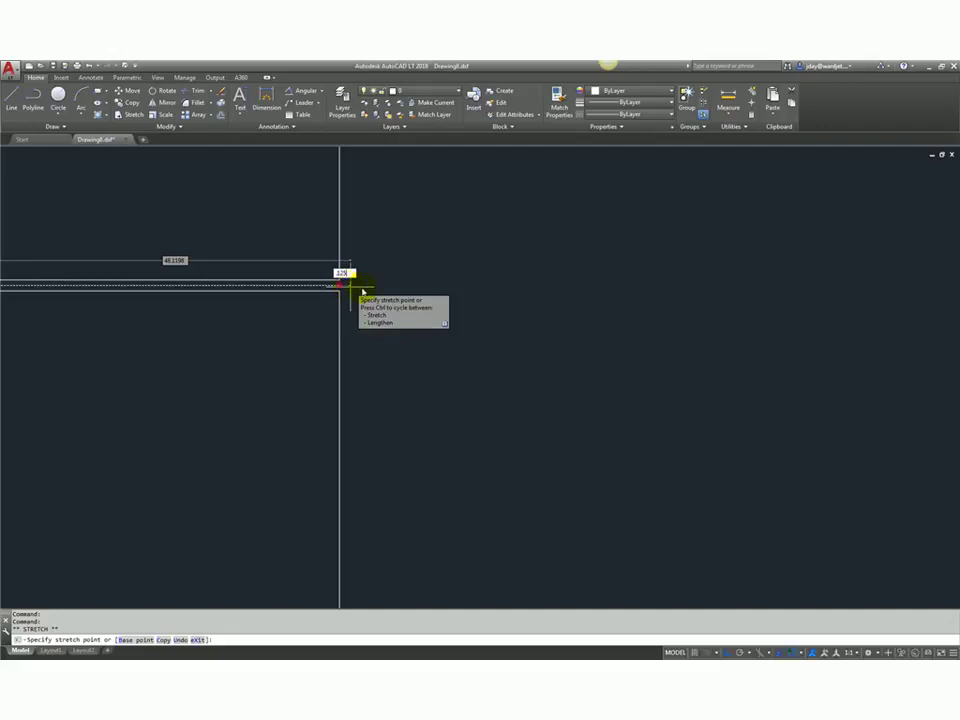
key("Return")
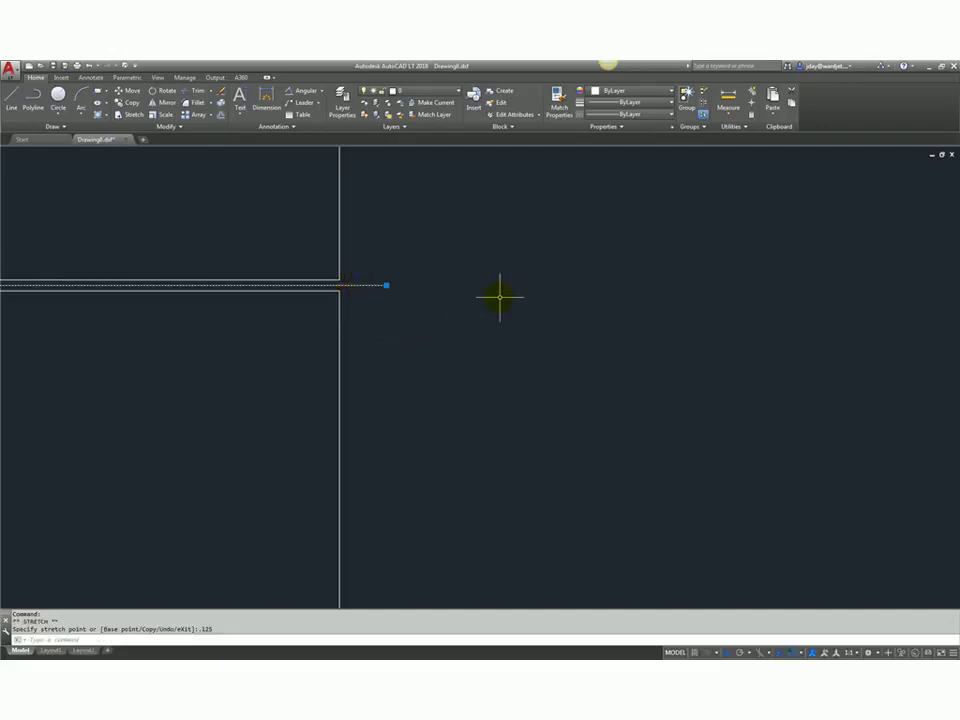
Step: Draw a .060 vertical line downward from the right end of the horizontal centre line
type("L")
key("Return")
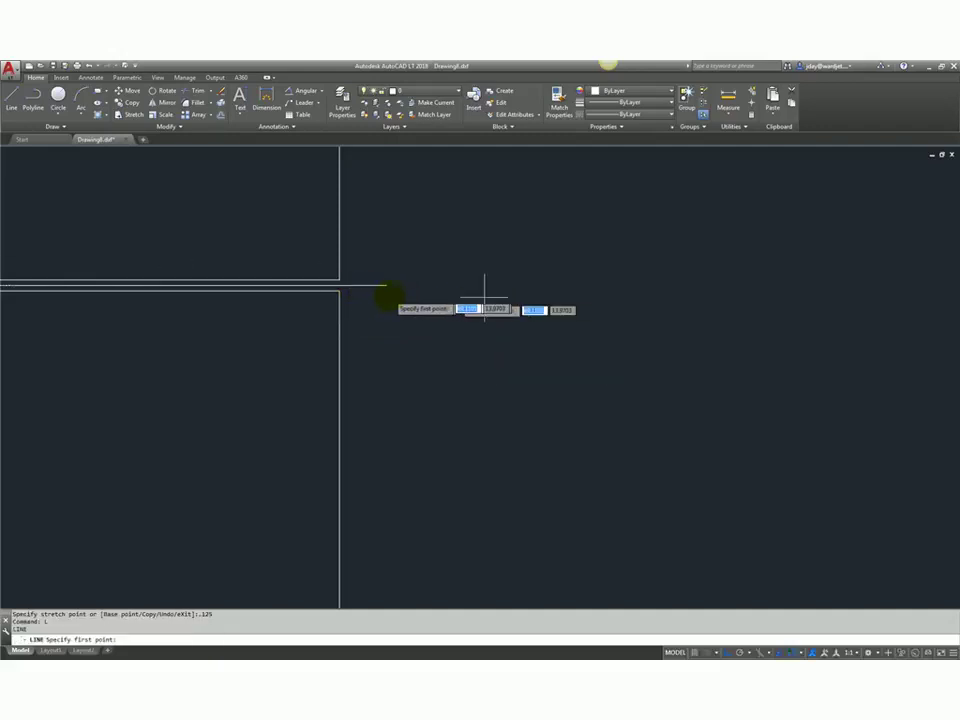
left_click(386, 286)
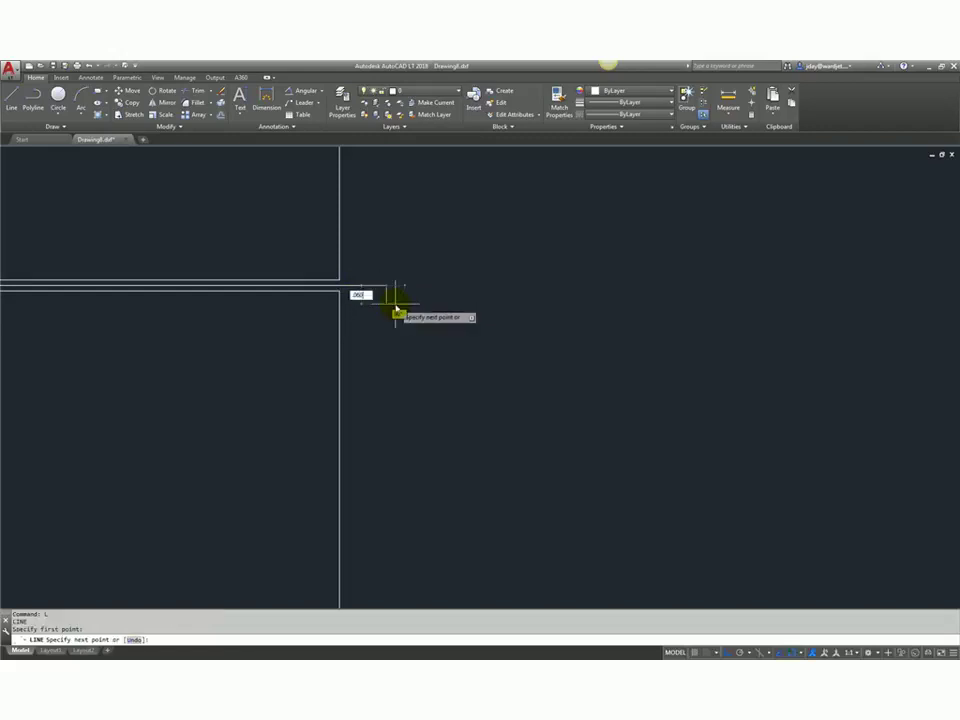
key("Return")
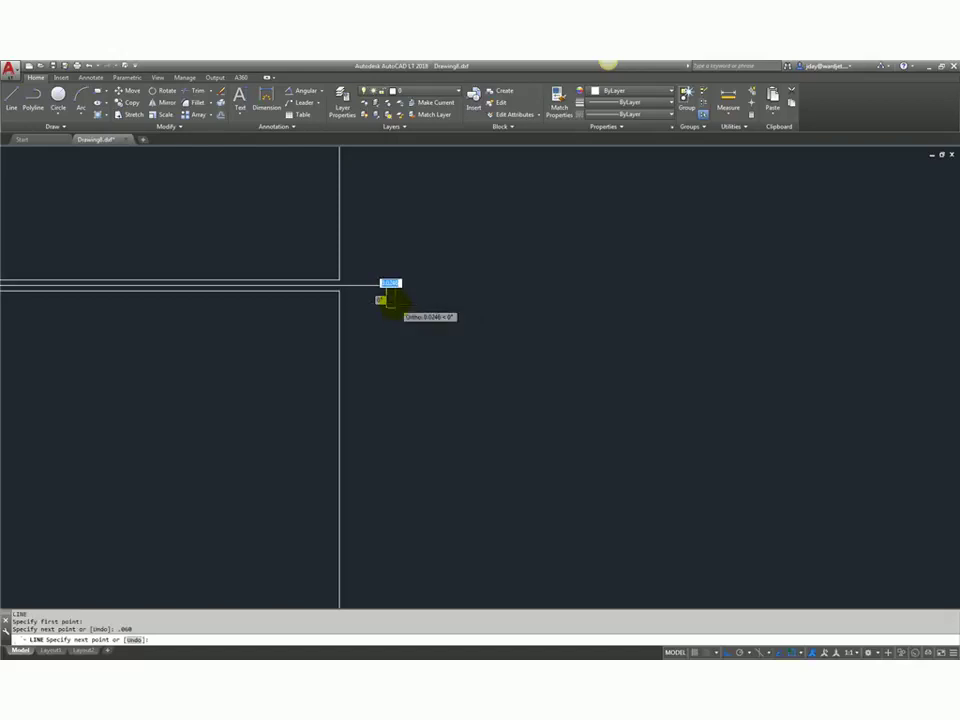
key("Return")
middle_click(439, 325)
middle_click(439, 325)
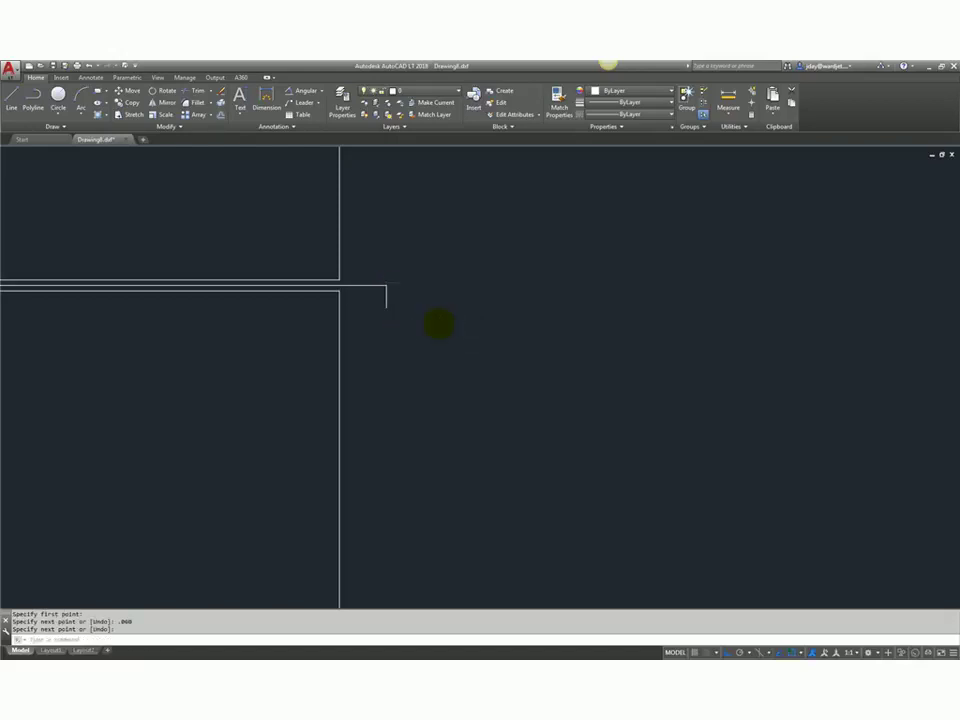
Step: Stretch the left end of the horizontal centre line outward by .125 beyond the squares
scroll(190, 445, "down", 5)
scroll(178, 450, "up", 10)
scroll(268, 480, "up", 6)
middle_click_drag(205, 435, 152, 441)
scroll(286, 415, "up", 3)
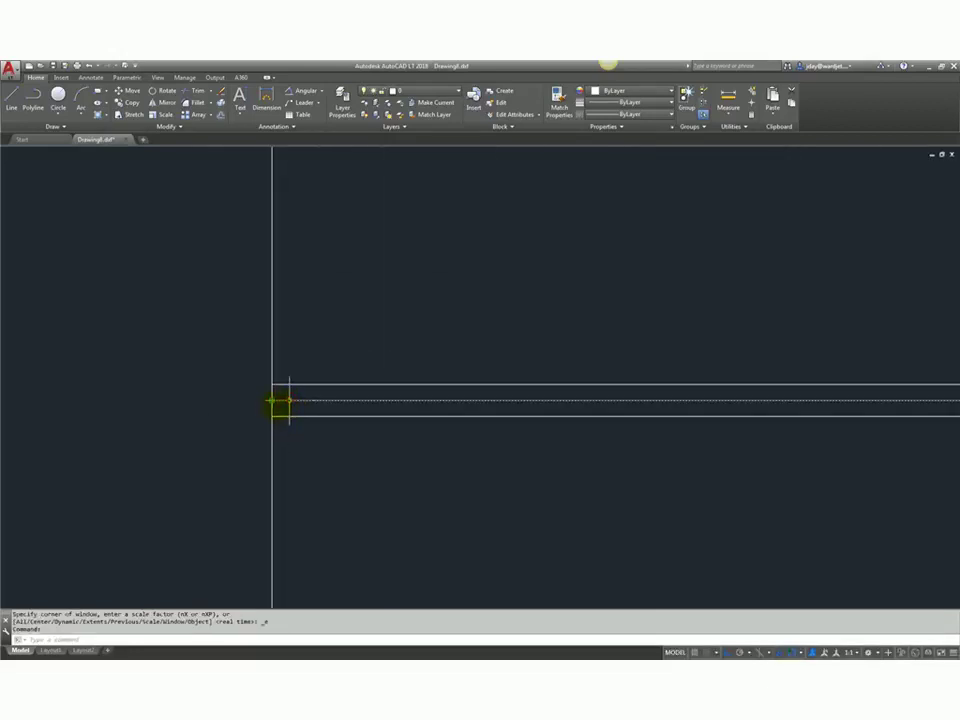
left_click(273, 401)
left_click(272, 400)
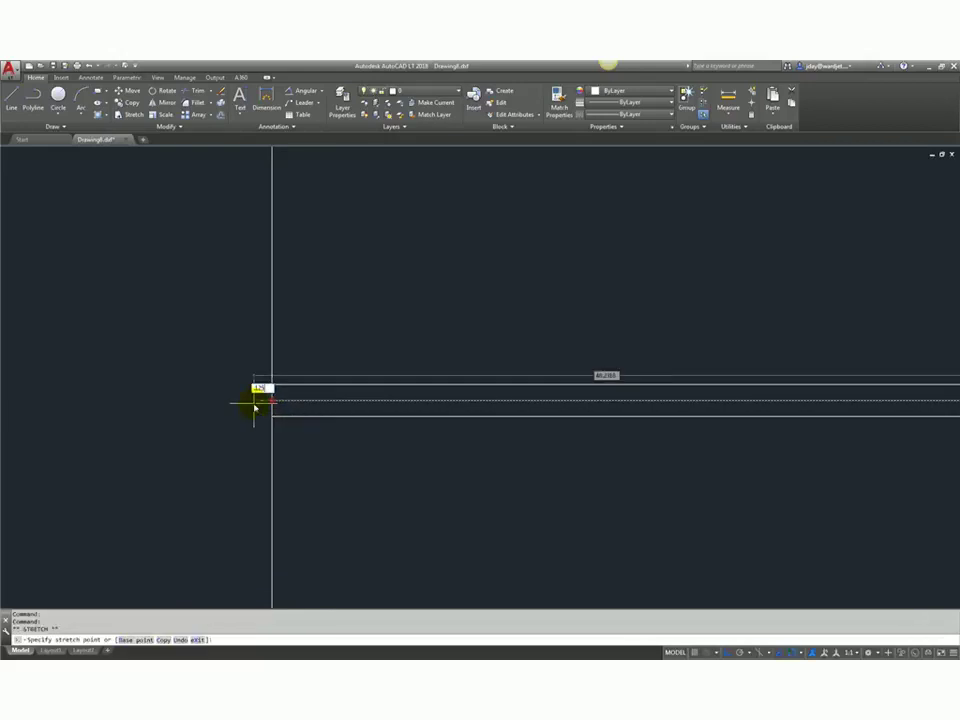
type("125")
key("Return")
key("Return")
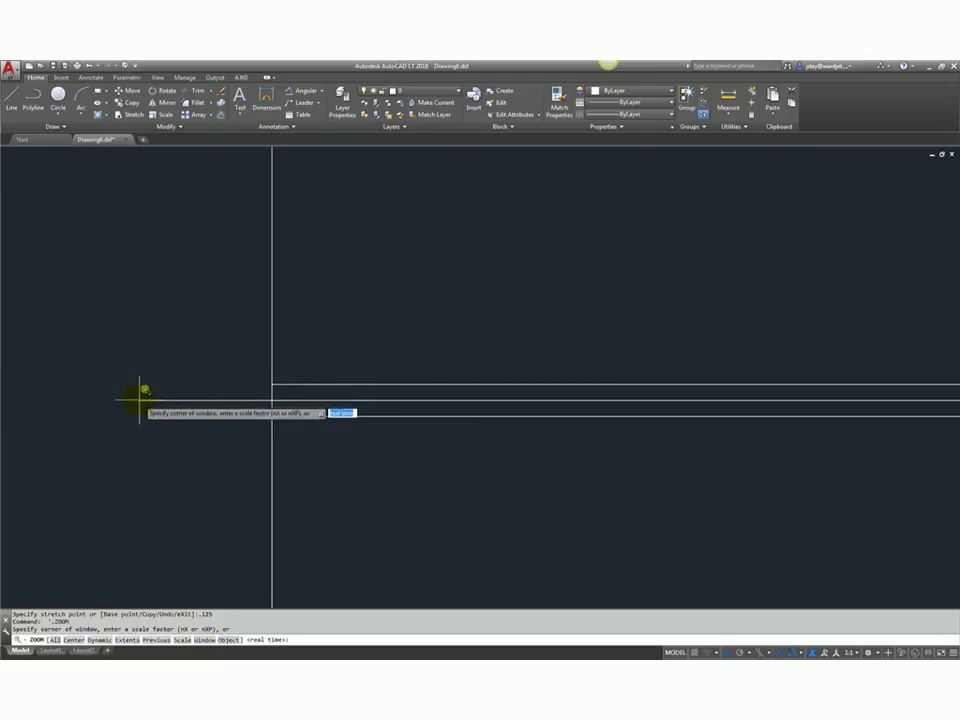
key("Escape")
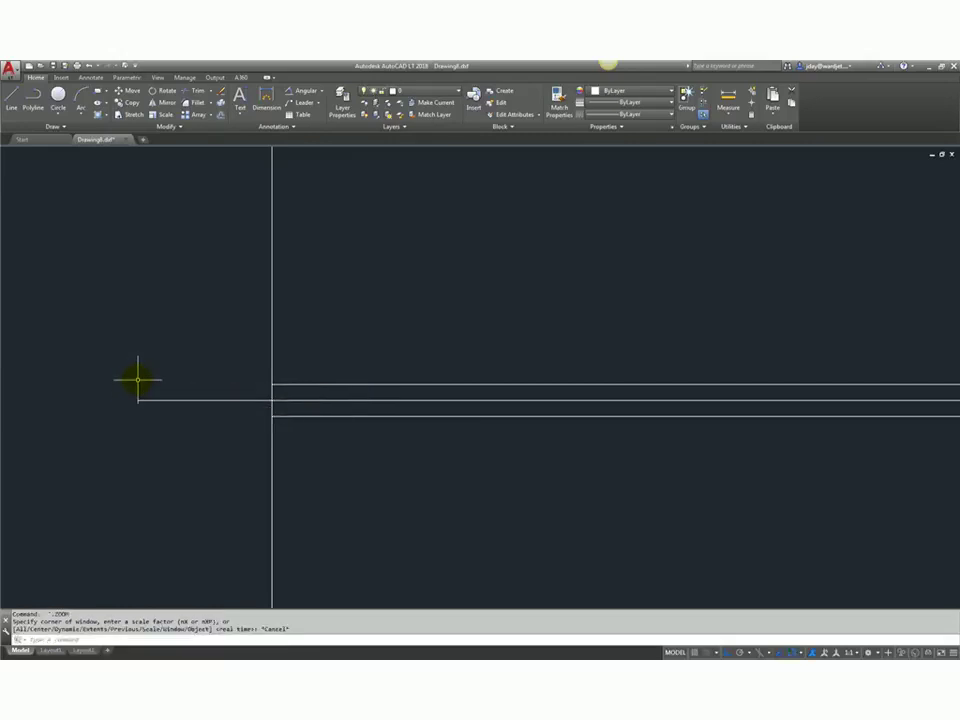
Step: Draw a .06 vertical line upward from the left end of the horizontal centre line
key("Return")
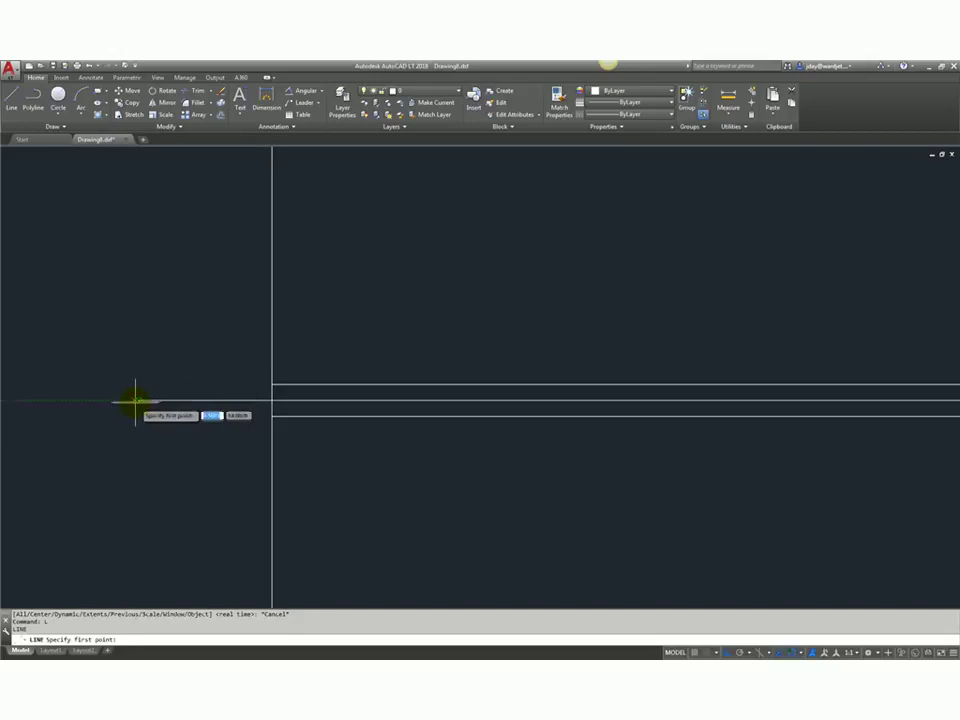
left_click(138, 388)
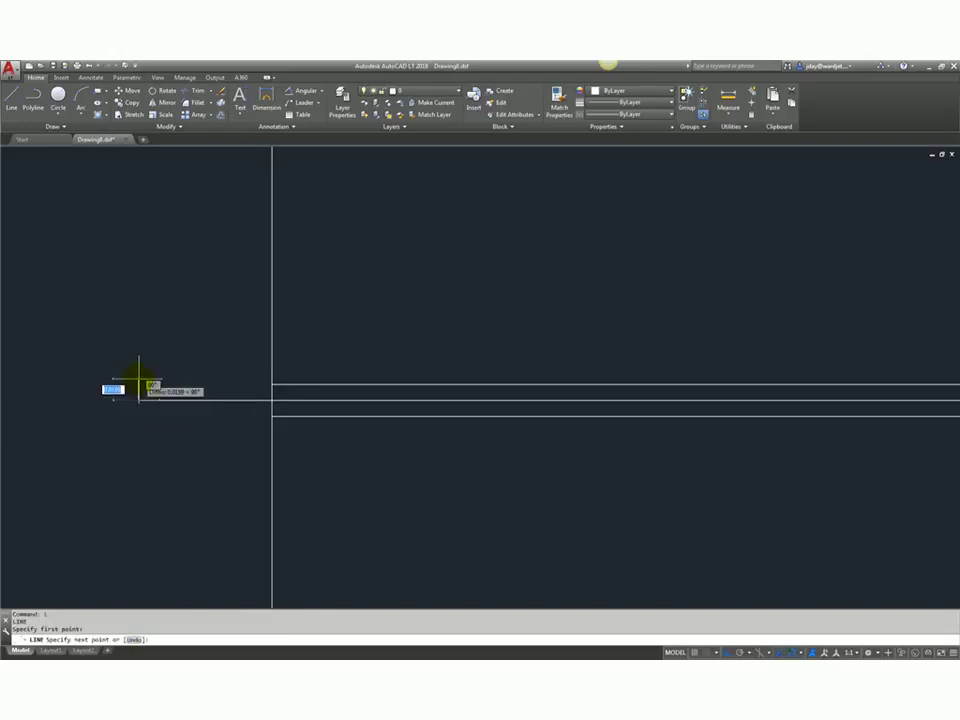
key("Return")
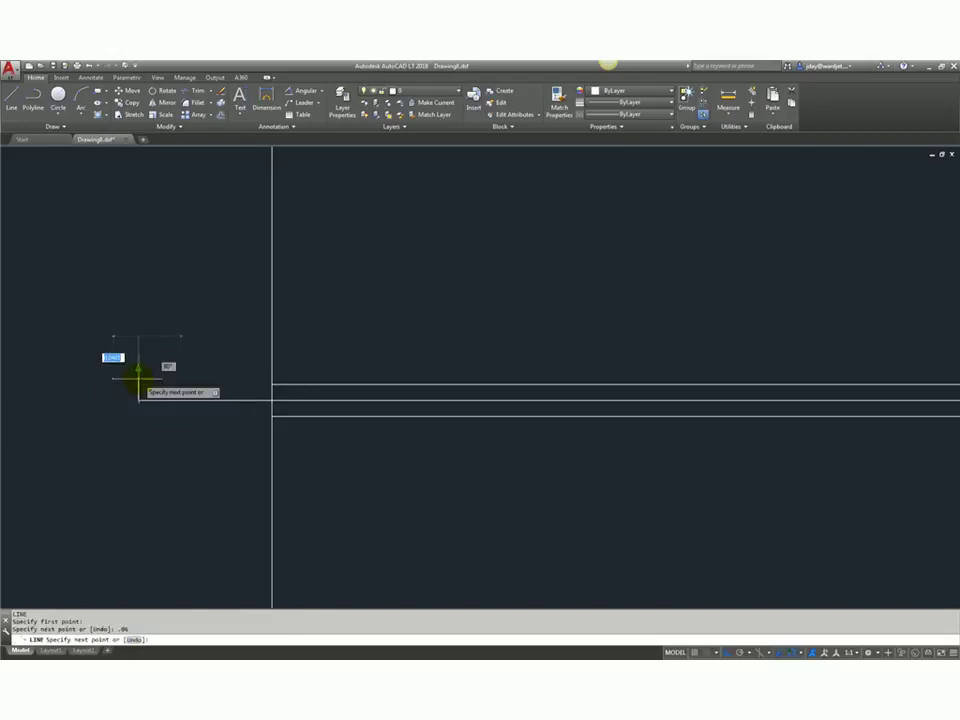
key("Return")
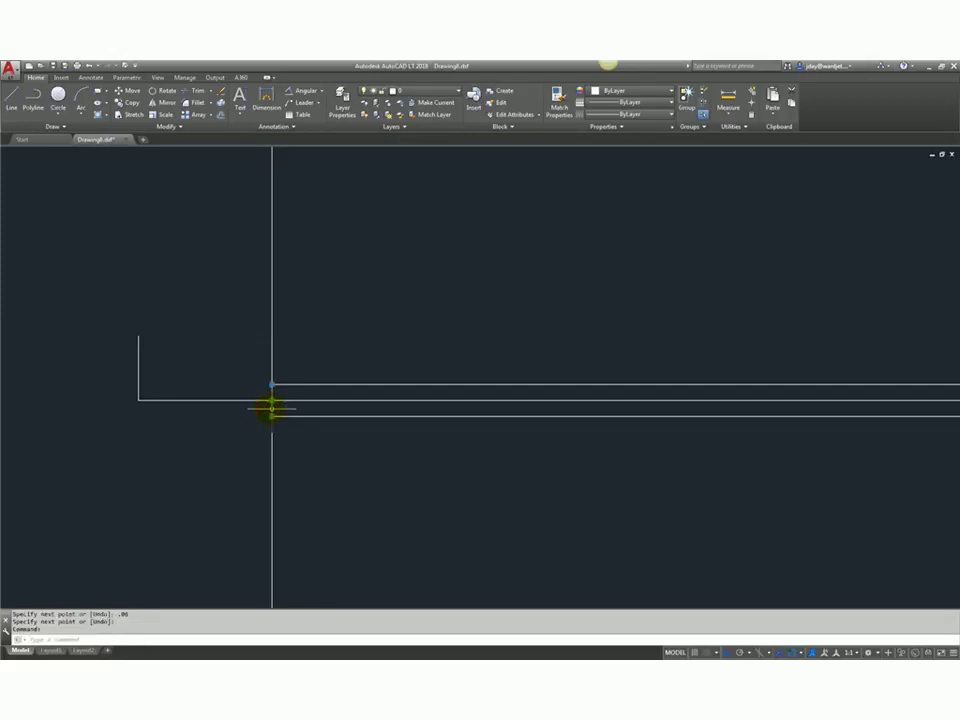
Step: Join the lower horizontal centre line with its short vertical end segments at both ends into one polyline
type("j")
key("Return")
left_click(204, 407)
left_click(105, 339)
scroll(310, 391, "down", 4)
middle_click(600, 392)
middle_click(600, 392)
scroll(600, 392, "down", 1)
middle_click_drag(872, 424, 553, 418)
scroll(520, 430, "up", 5)
scroll(388, 437, "up", 1)
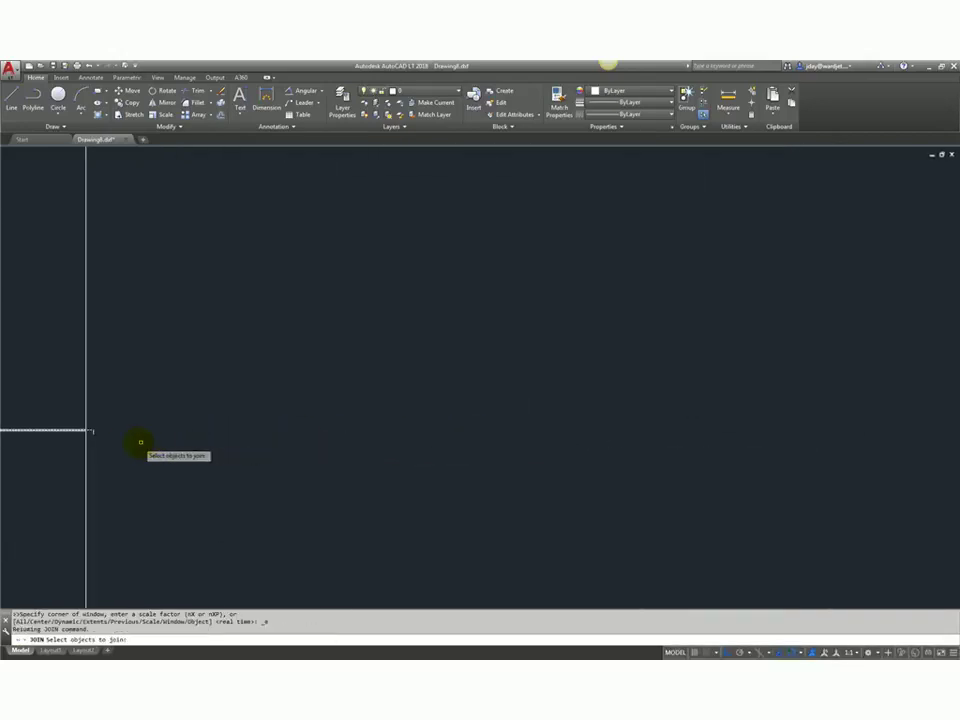
left_click(96, 433)
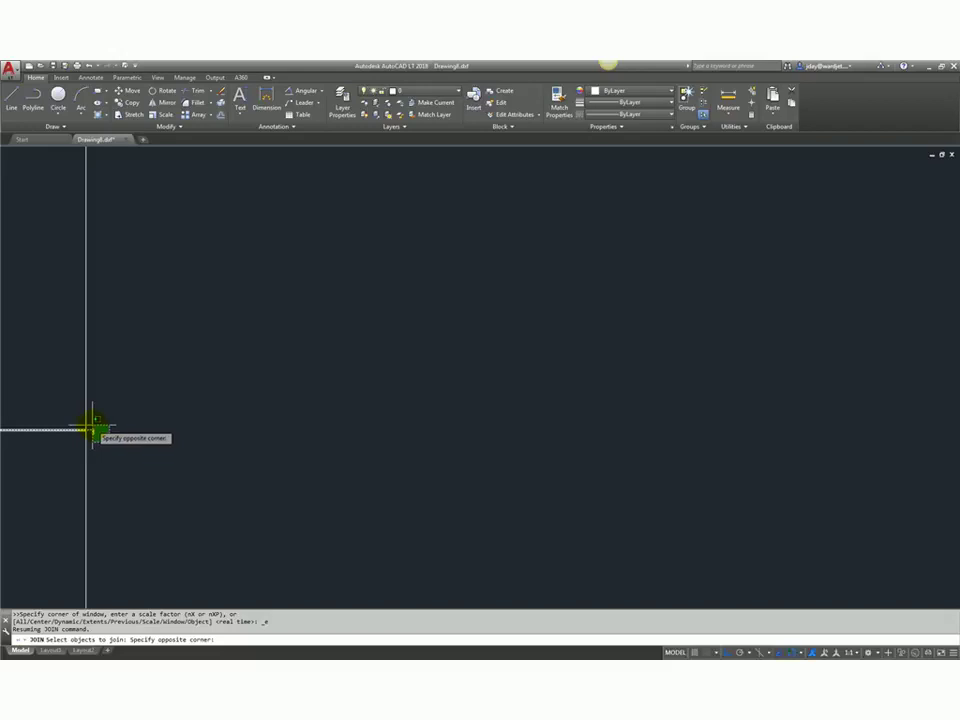
left_click(93, 425)
key("Return")
Step: Copy the joined horizontal cut path from the lower gap to the upper gap, using the square's corner at the gap as base point
middle_click(132, 429)
middle_click(132, 429)
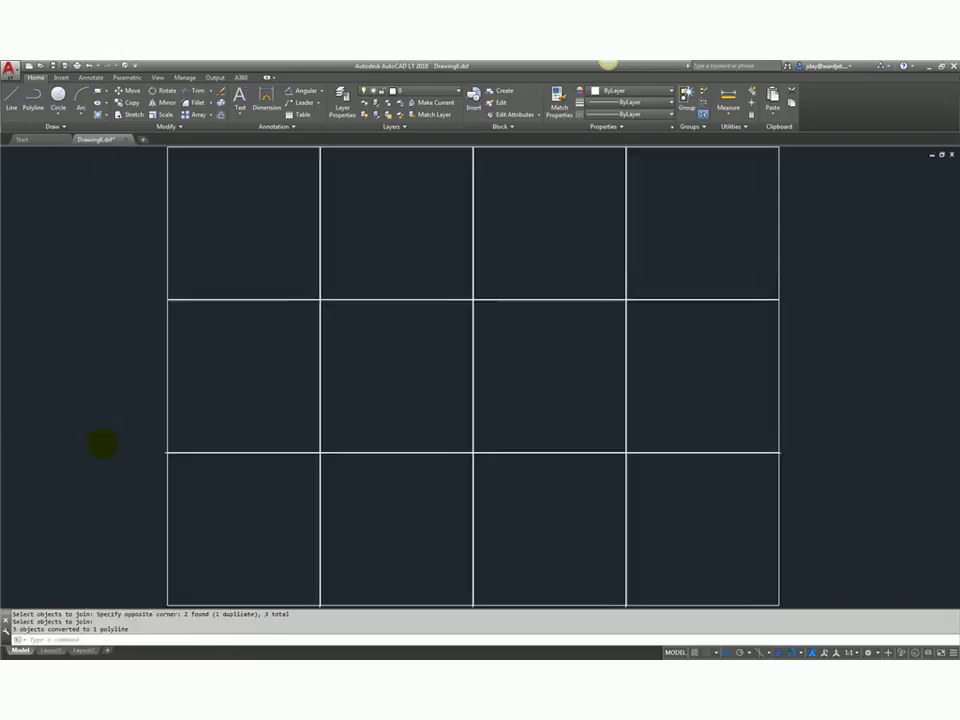
scroll(160, 456, "down", 3)
scroll(161, 456, "up", 10)
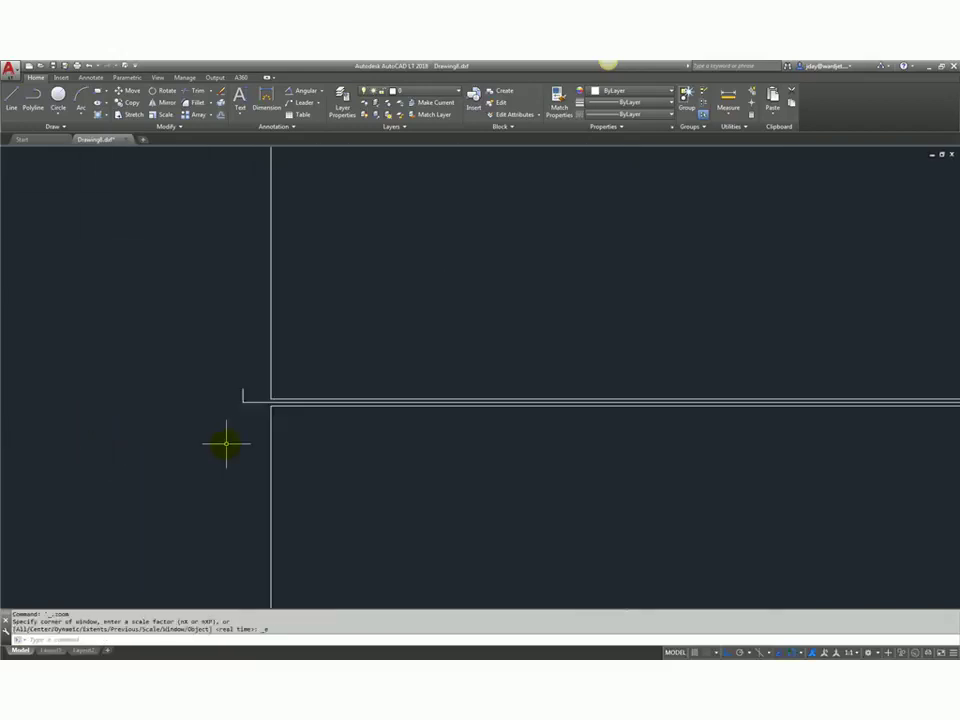
type("co")
key("Return")
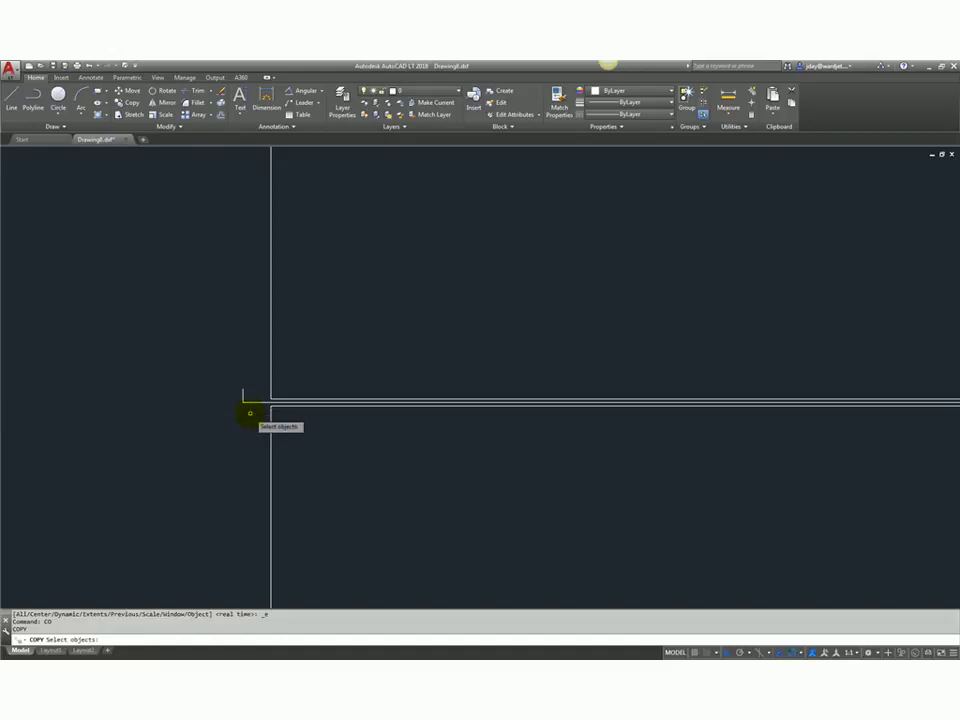
left_click(250, 413)
left_click(229, 390)
key("Return")
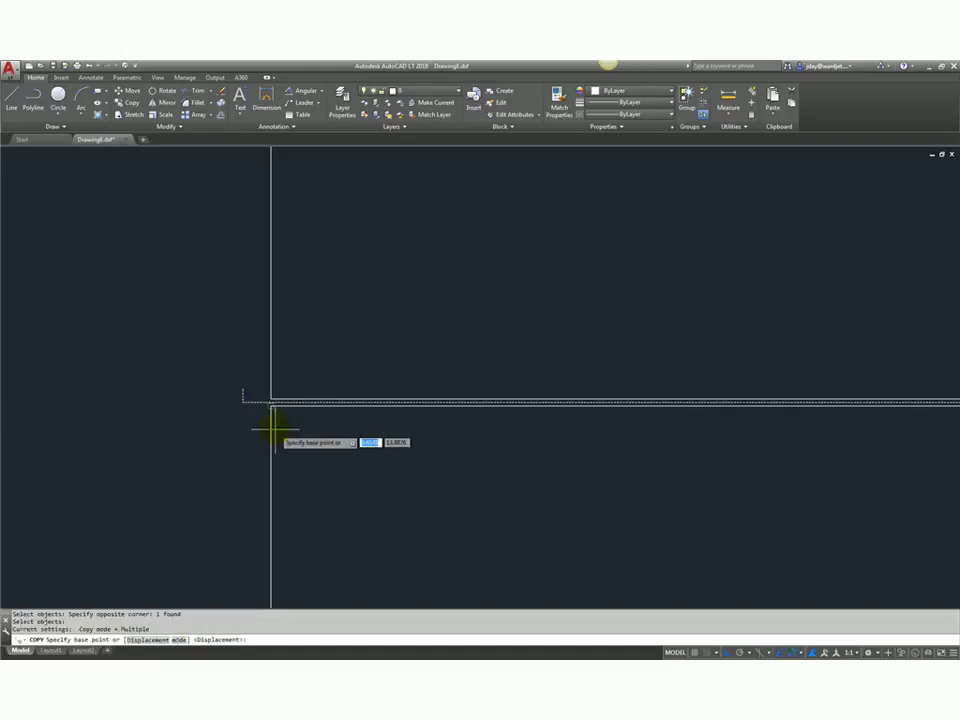
left_click(272, 405)
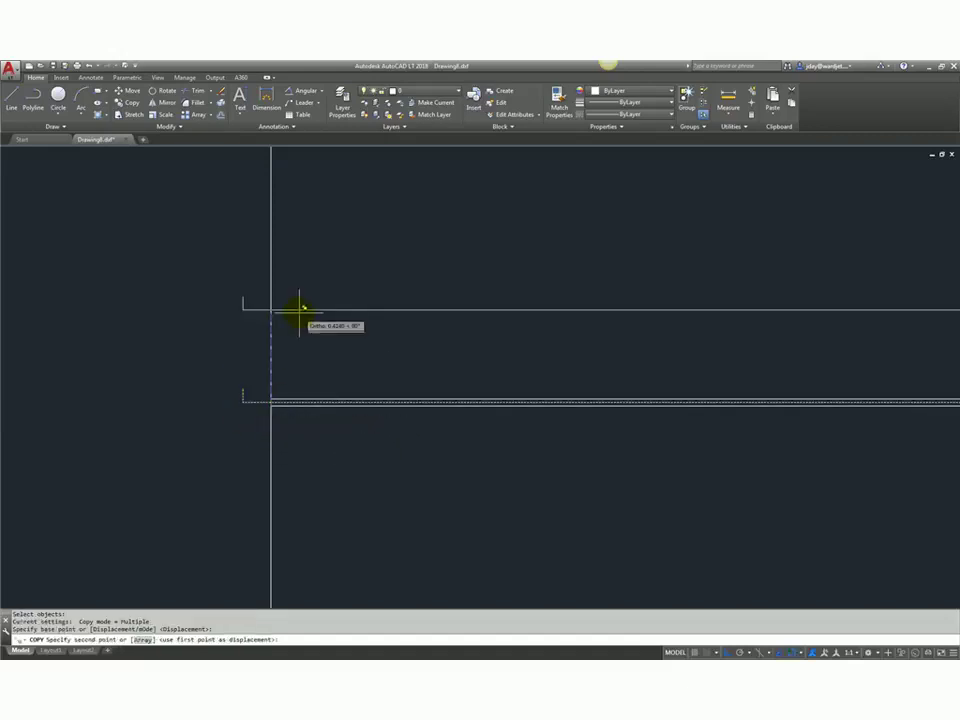
scroll(298, 312, "down", 5)
scroll(298, 305, "down", 4)
middle_click_drag(296, 298, 229, 540)
scroll(223, 364, "up", 6)
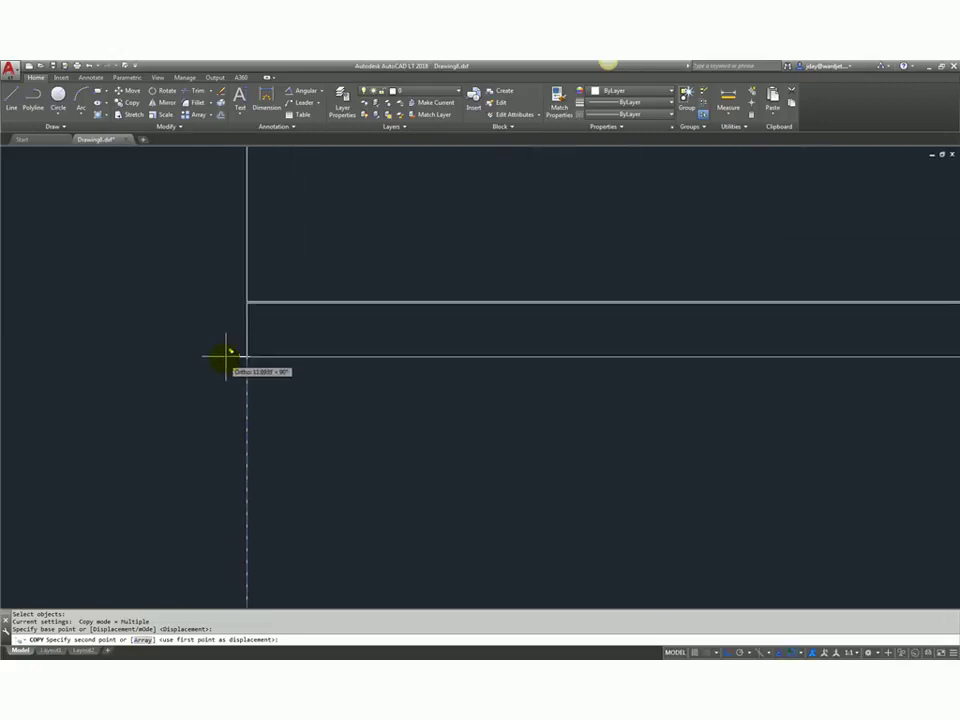
scroll(245, 303, "up", 3)
left_click(273, 219)
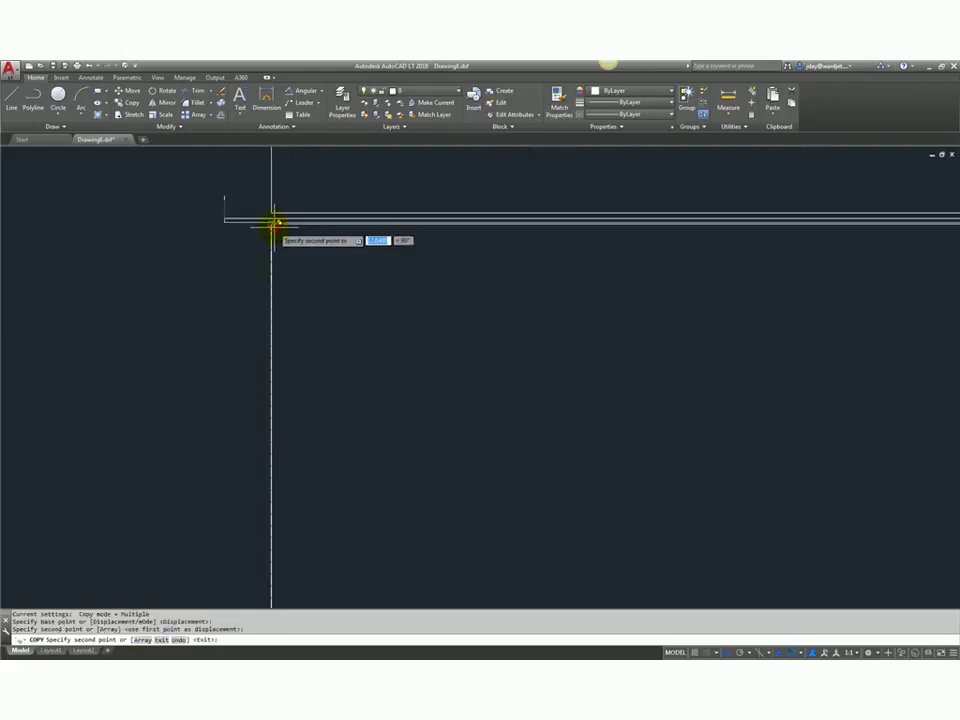
scroll(338, 330, "up", 2)
scroll(341, 355, "down", 1)
key("Escape")
Step: Examine the cut paths along the gaps, including their crossings and their ends beyond the squares
scroll(361, 383, "down", 4)
scroll(480, 411, "down", 11)
middle_click_drag(576, 460, 439, 504)
scroll(458, 480, "up", 1)
scroll(535, 350, "down", 4)
scroll(535, 345, "up", 8)
scroll(632, 423, "down", 3)
scroll(167, 446, "down", 4)
scroll(343, 403, "up", 6)
scroll(361, 397, "down", 6)
scroll(681, 452, "down", 1)
middle_click_drag(681, 452, 347, 450)
scroll(518, 426, "down", 2)
scroll(519, 422, "up", 3)
scroll(490, 439, "down", 8)
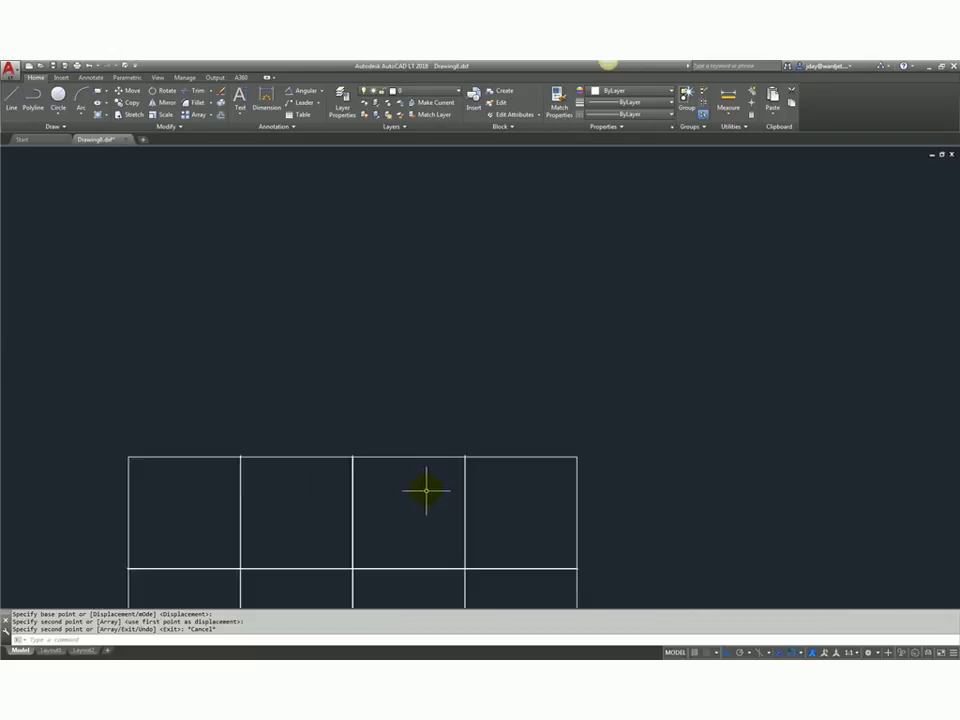
Step: Draw a rectangle around the whole grid from its upper-left outer corner to its lower-right outer corner
middle_click_drag(504, 342, 498, 318)
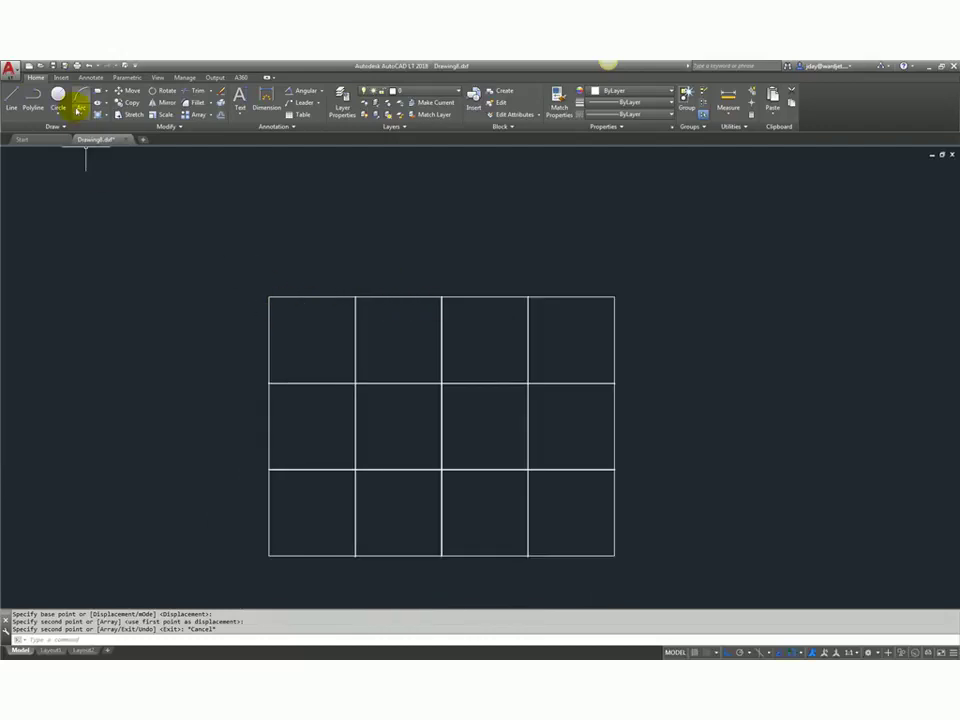
left_click(98, 90)
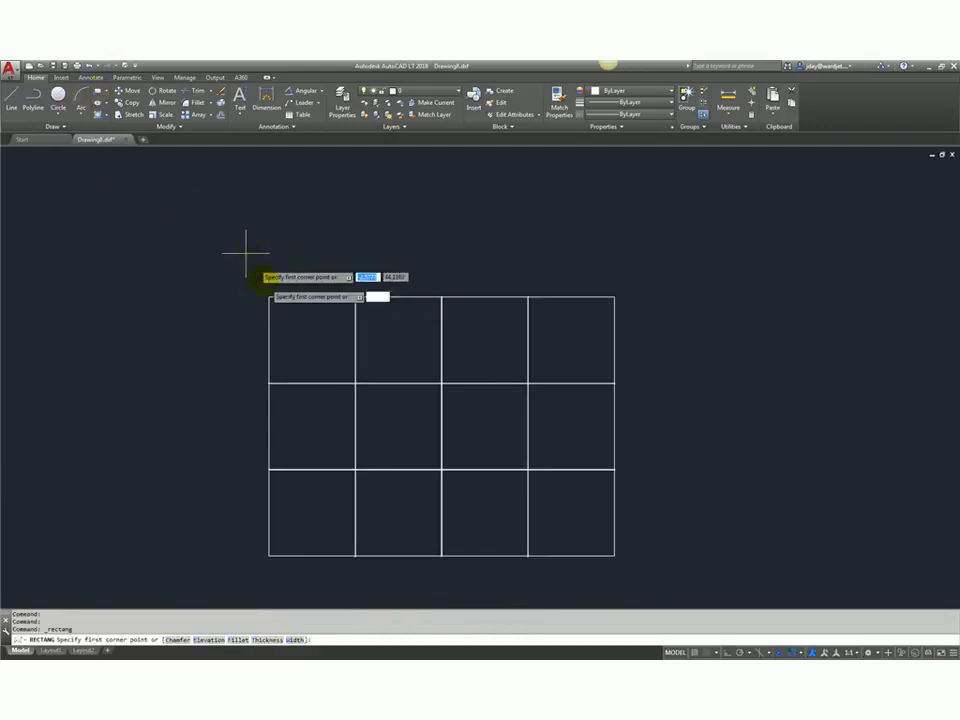
left_click(268, 297)
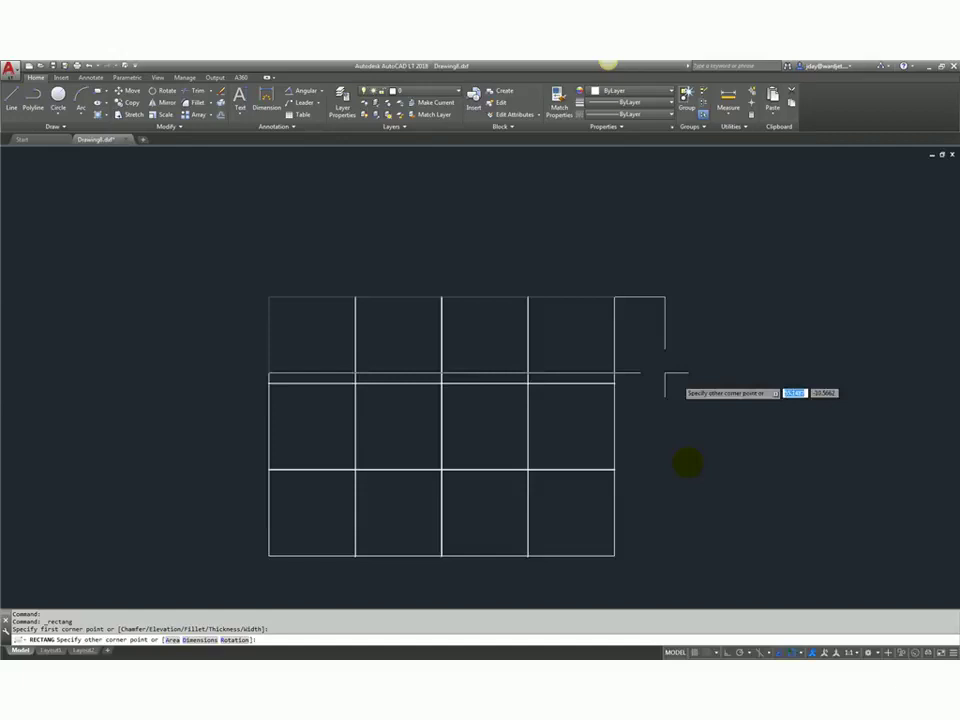
left_click(613, 554)
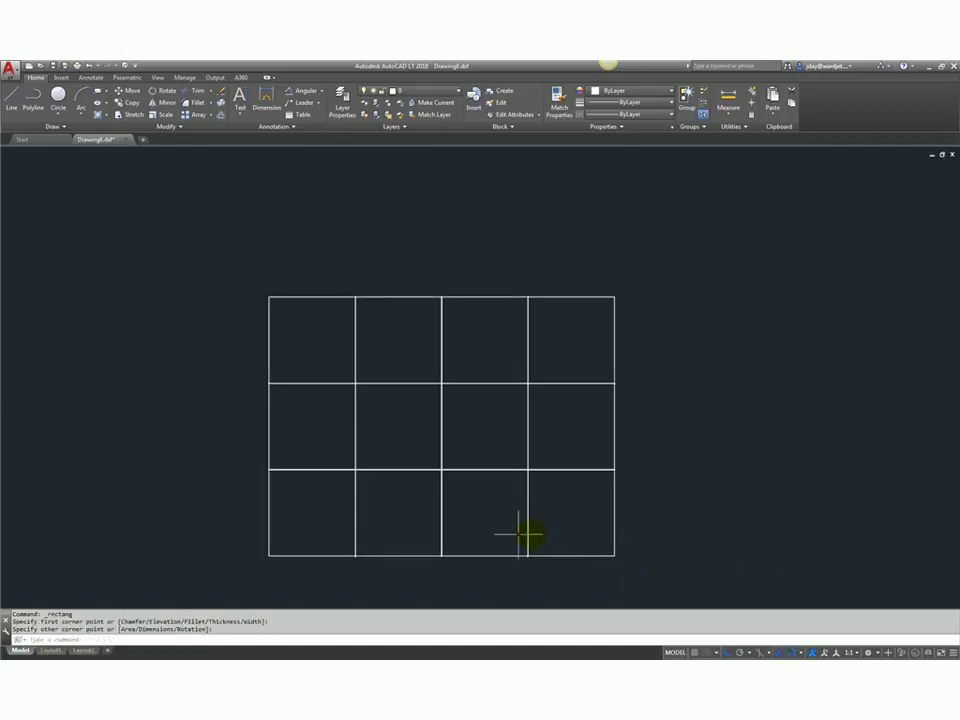
Step: Delete the original grid of squares, keeping only the outer rectangle and the centre-line cut paths
scroll(321, 497, "up", 8)
middle_click_drag(500, 334, 431, 456)
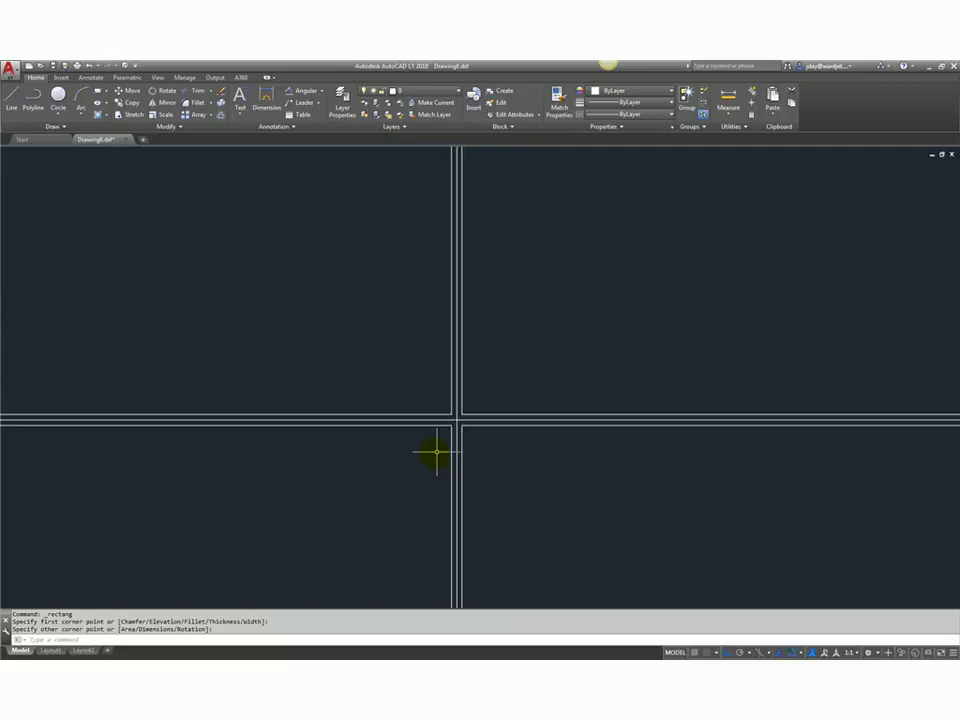
left_click(452, 442)
key("Delete")
middle_click(514, 463)
middle_click(514, 463)
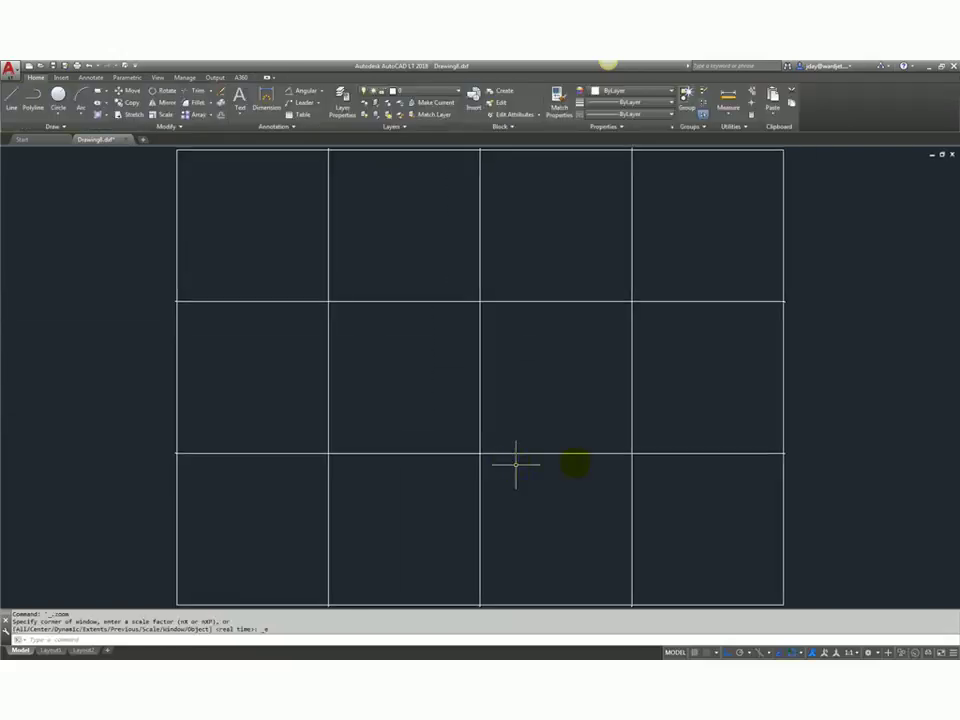
Step: Highlight the horizontal and vertical centre-line cut paths to review them, and clear the selection
left_click(659, 489)
left_click(310, 256)
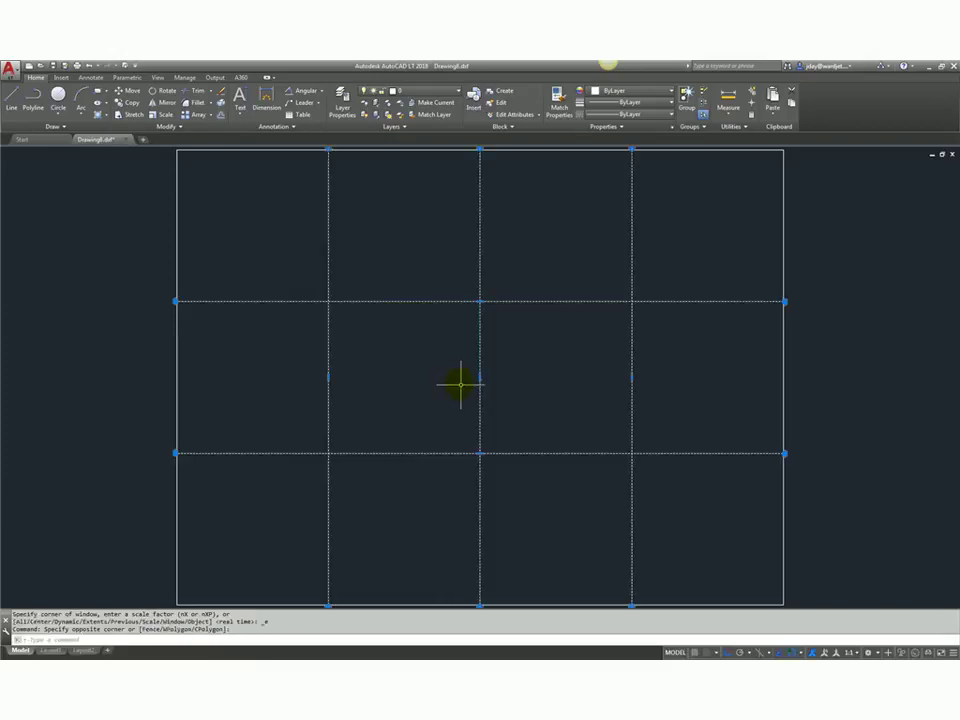
middle_click_drag(465, 404, 433, 422)
scroll(432, 420, "up", 4)
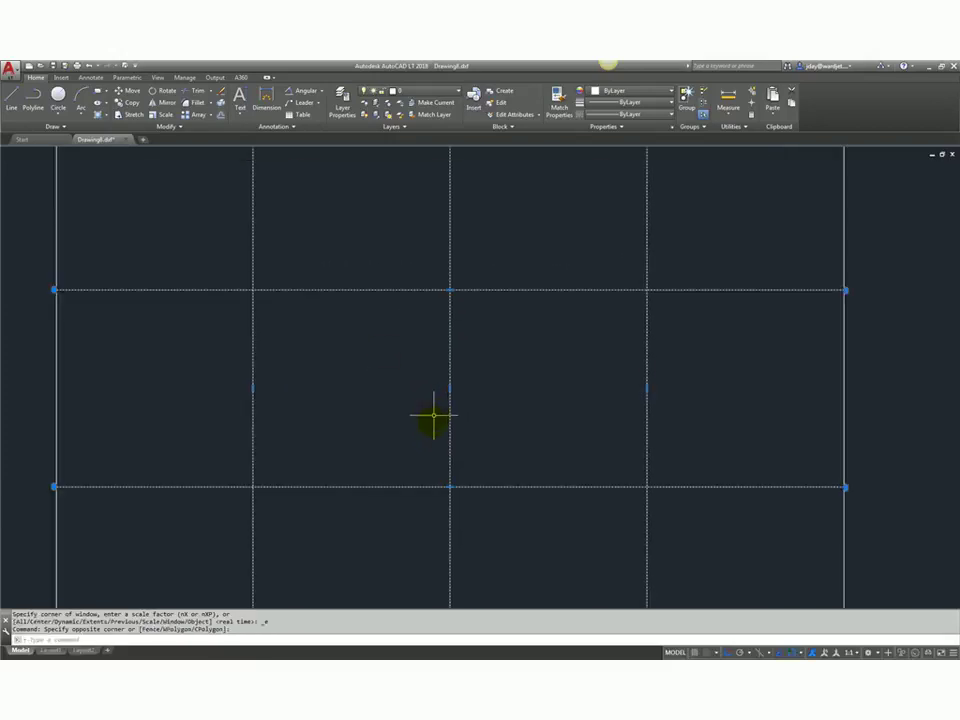
scroll(474, 369, "down", 4)
scroll(487, 390, "down", 3)
middle_click_drag(489, 392, 407, 347)
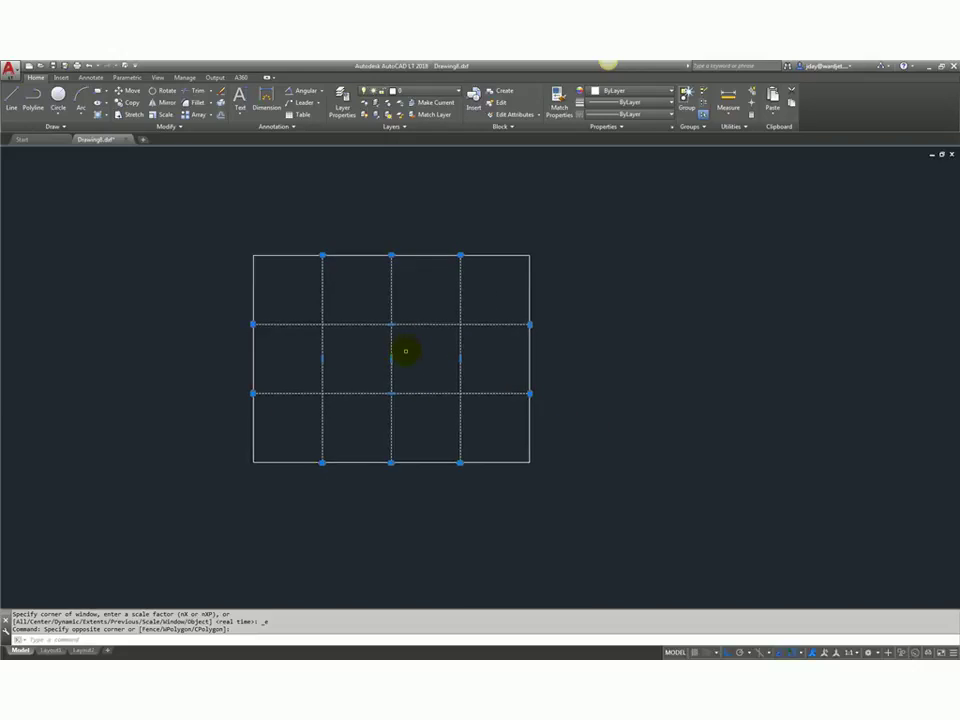
key("Escape")
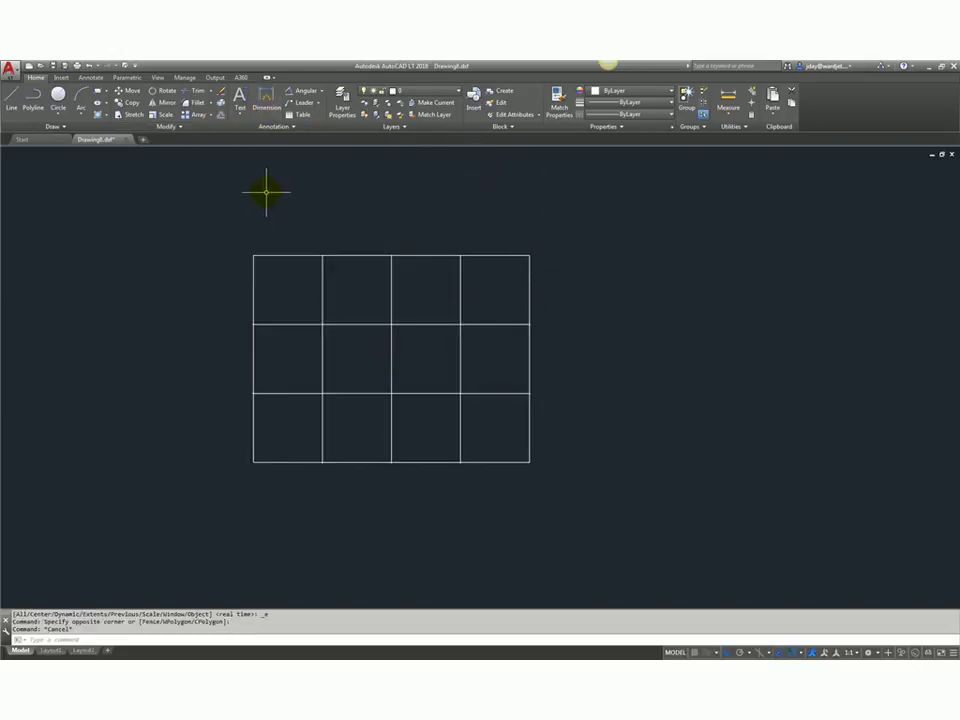
Step: Measure the distance from the outer rectangle's upper-left corner to its lower-right corner
type("di")
key("Return")
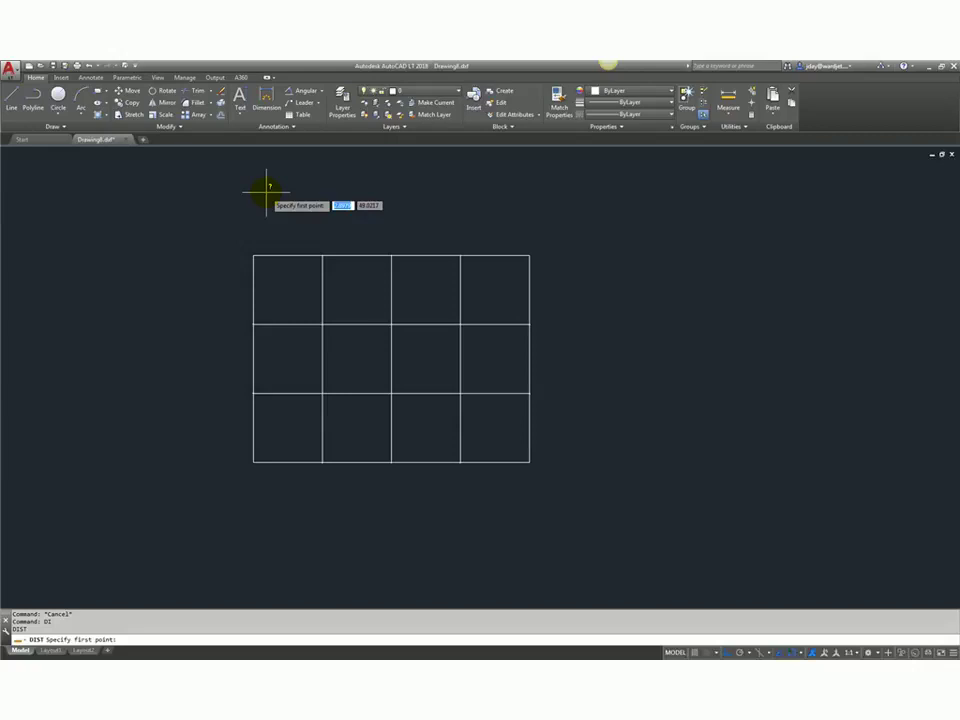
left_click(252, 254)
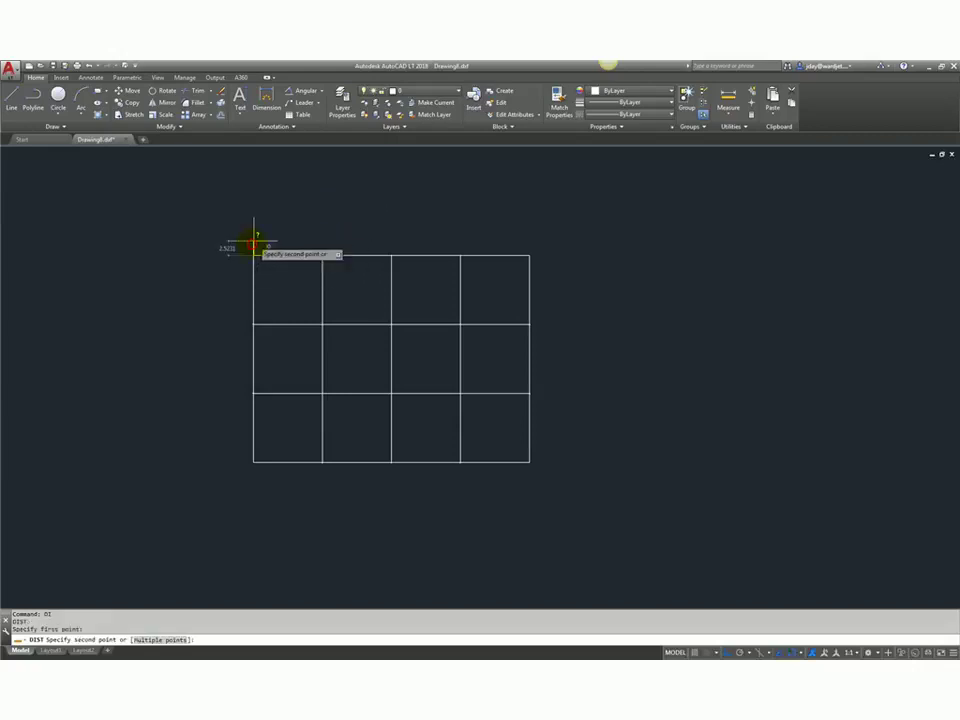
left_click(529, 461)
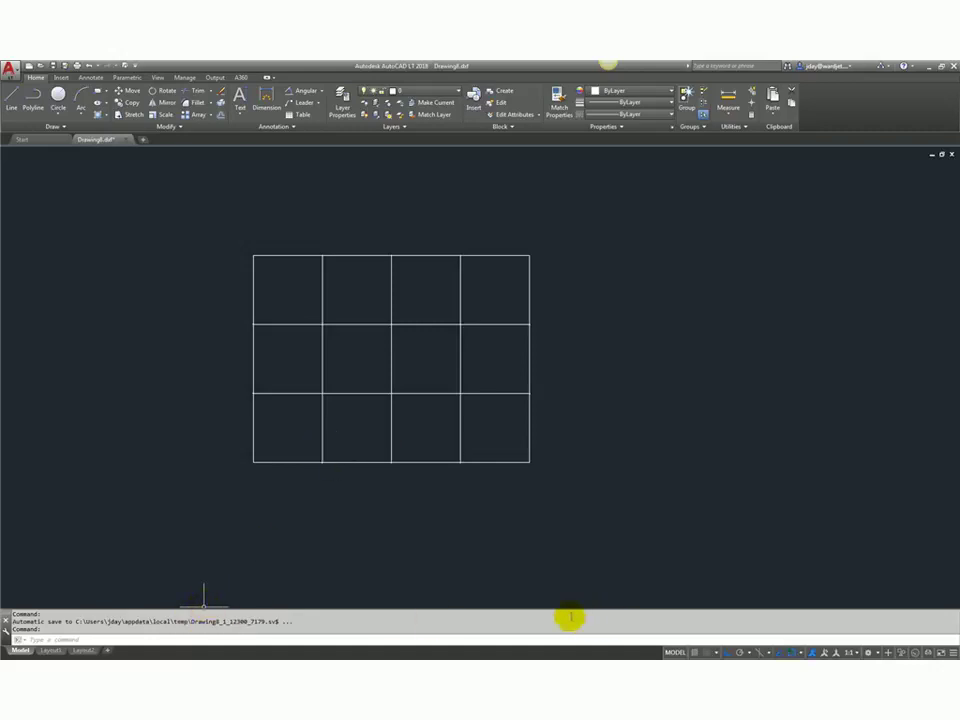
Step: Save the drawing as Drawing8.dxf in the Customers folder, using the AutoCAD 2010/LT2010 DXF file type
scroll(456, 605, "down", 2)
scroll(425, 615, "up", 2)
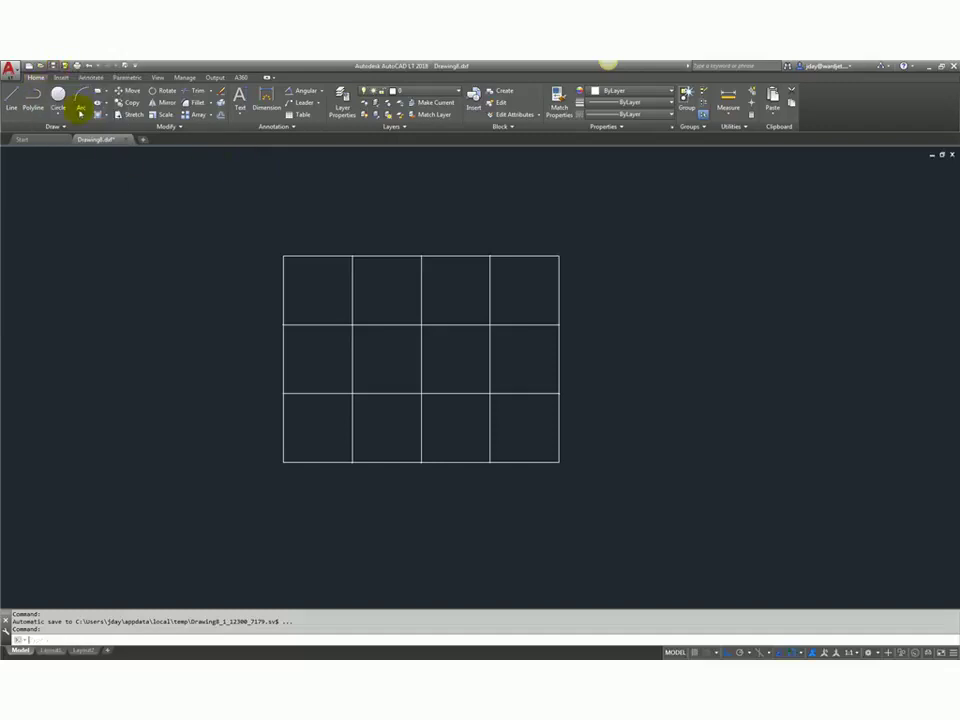
left_click(53, 66)
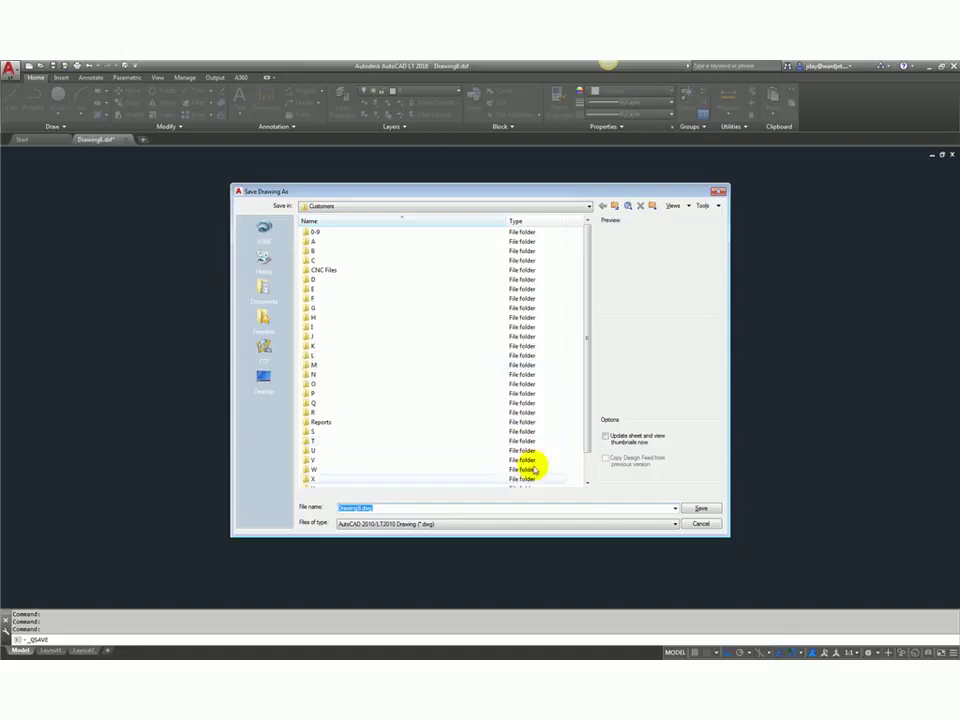
left_click(557, 522)
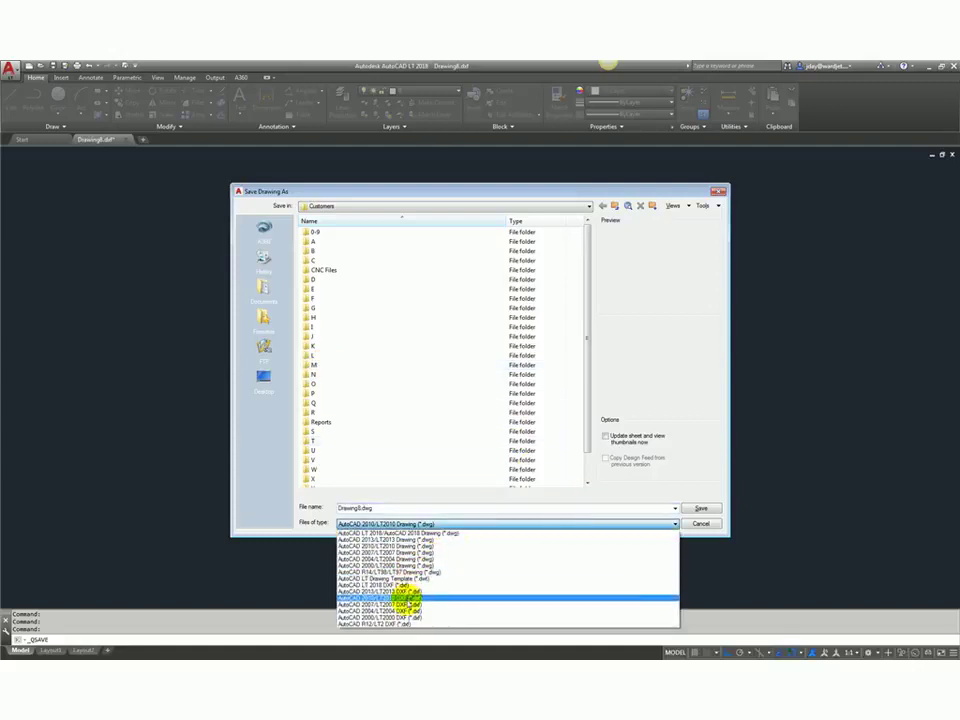
left_click(405, 599)
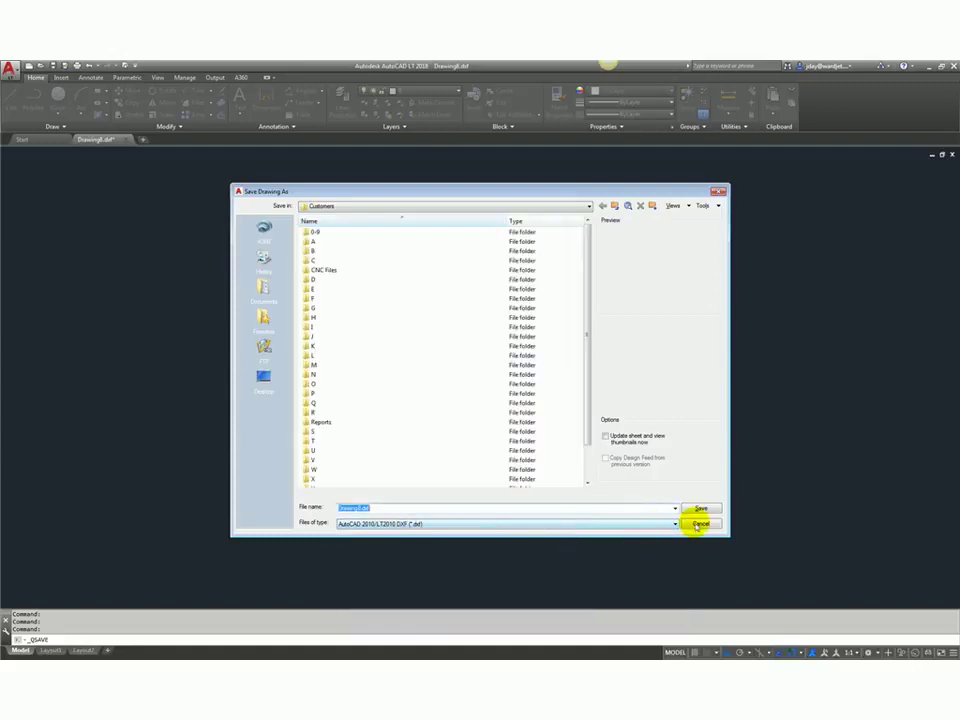
left_click(700, 508)
left_click(484, 391)
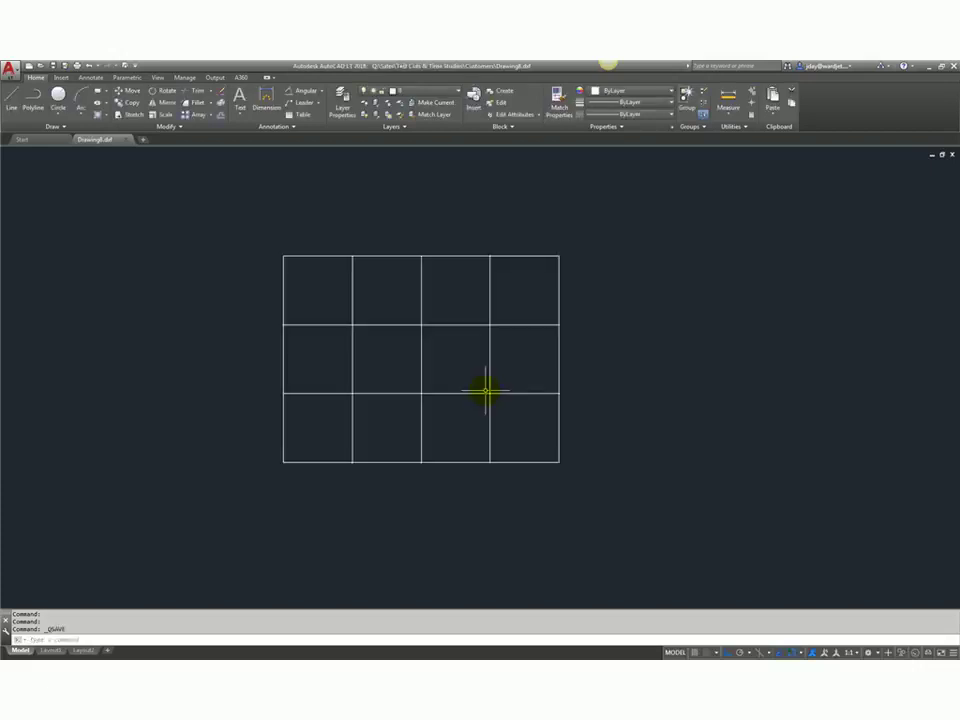
Step: Switch to WARDCAM and import Drawing8.dxf from the Customers folder
left_click(928, 68)
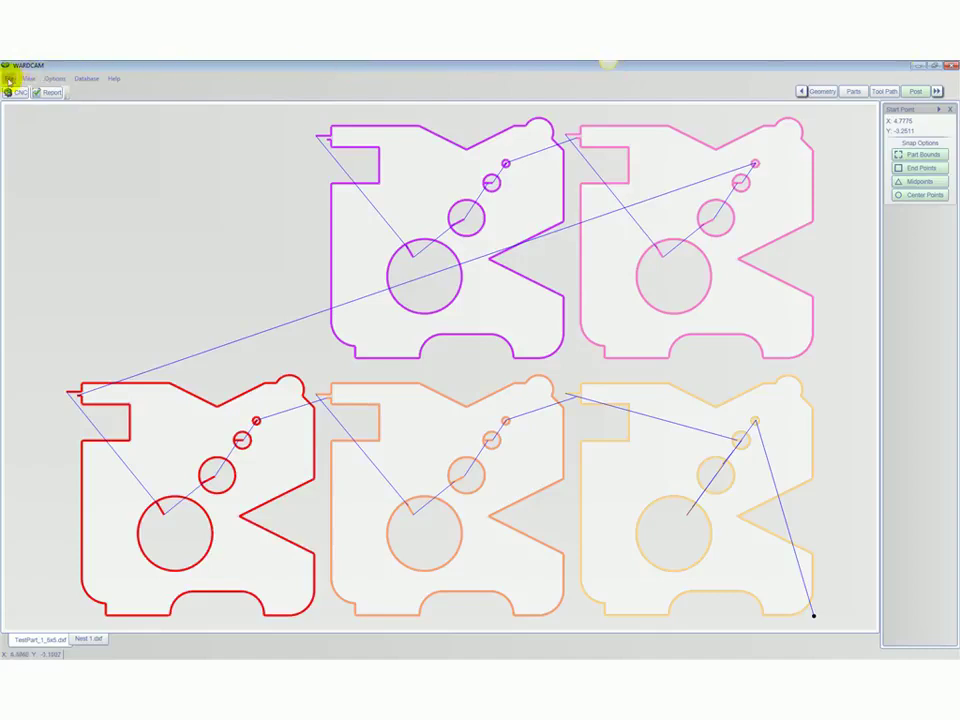
left_click(9, 79)
left_click(15, 91)
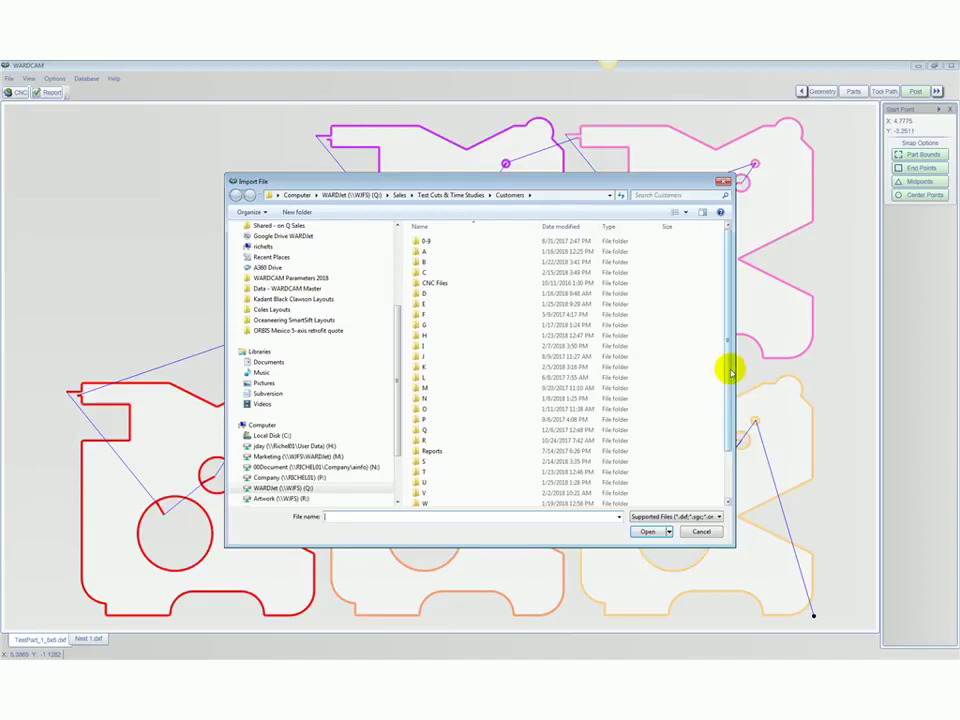
left_click_drag(731, 372, 727, 429)
left_click(378, 490)
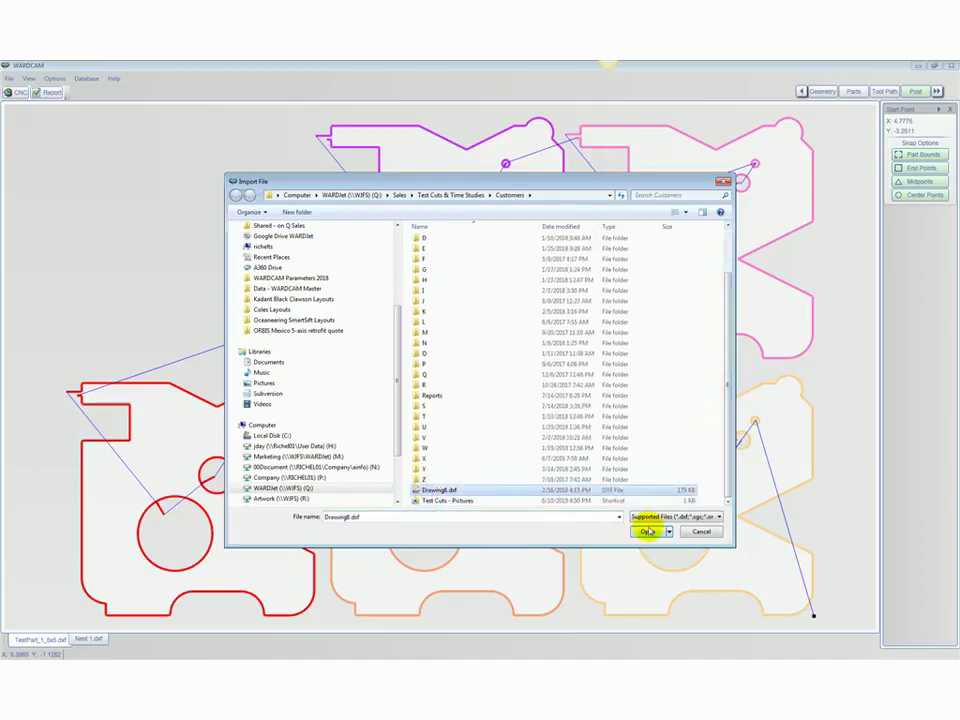
left_click(645, 531)
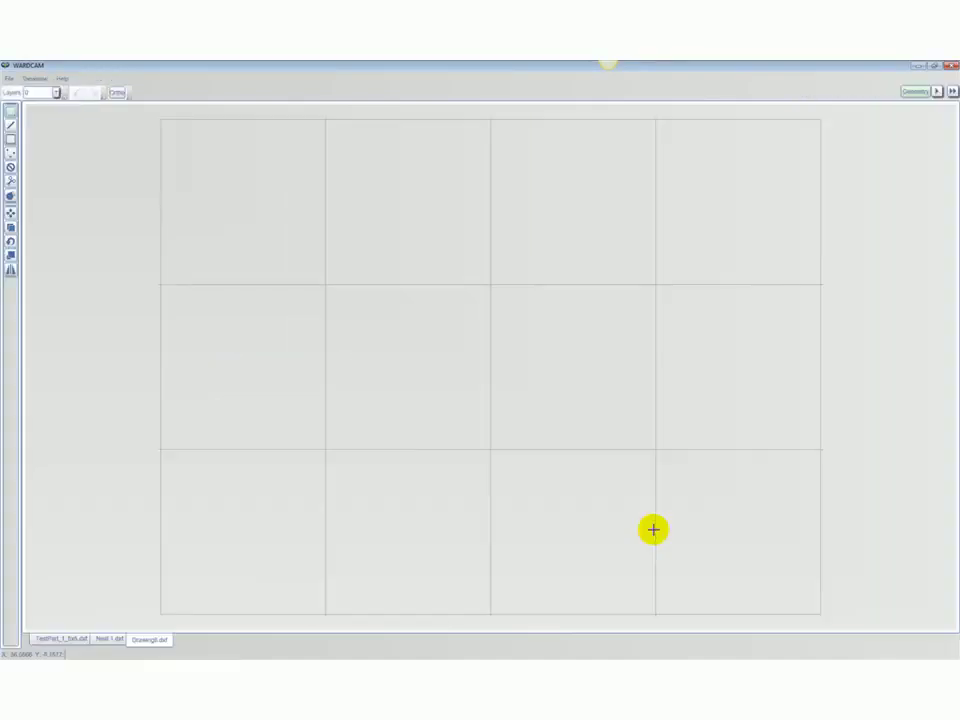
Step: Advance the imported geometry to the Parts stage and set the material to Stainless Steel with a thickness of 1.0000
scroll(137, 452, "up", 5)
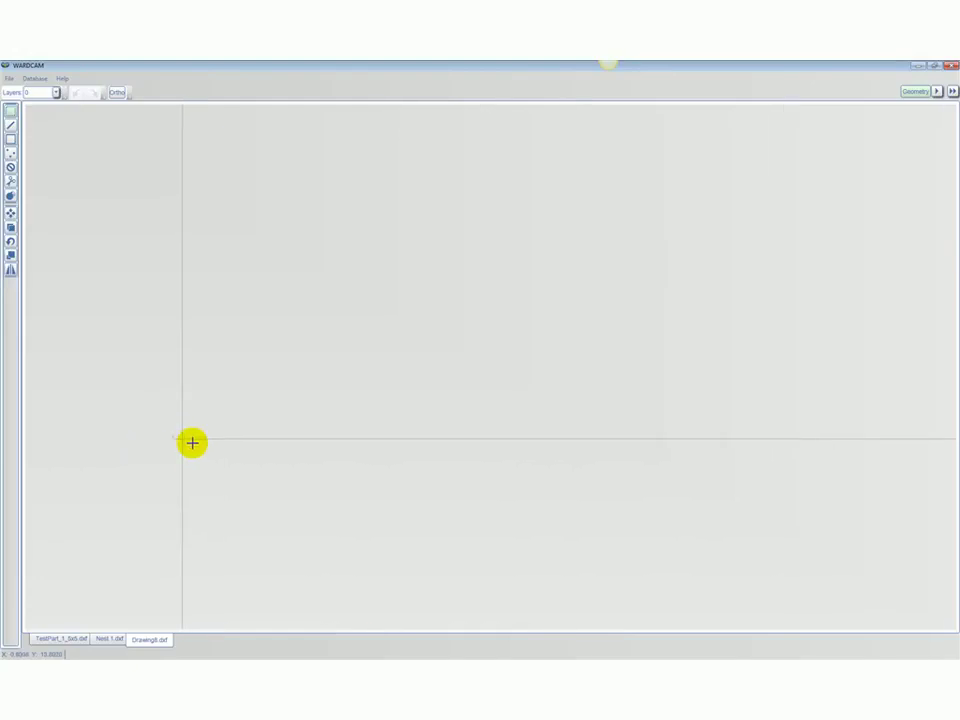
scroll(255, 486, "down", 3)
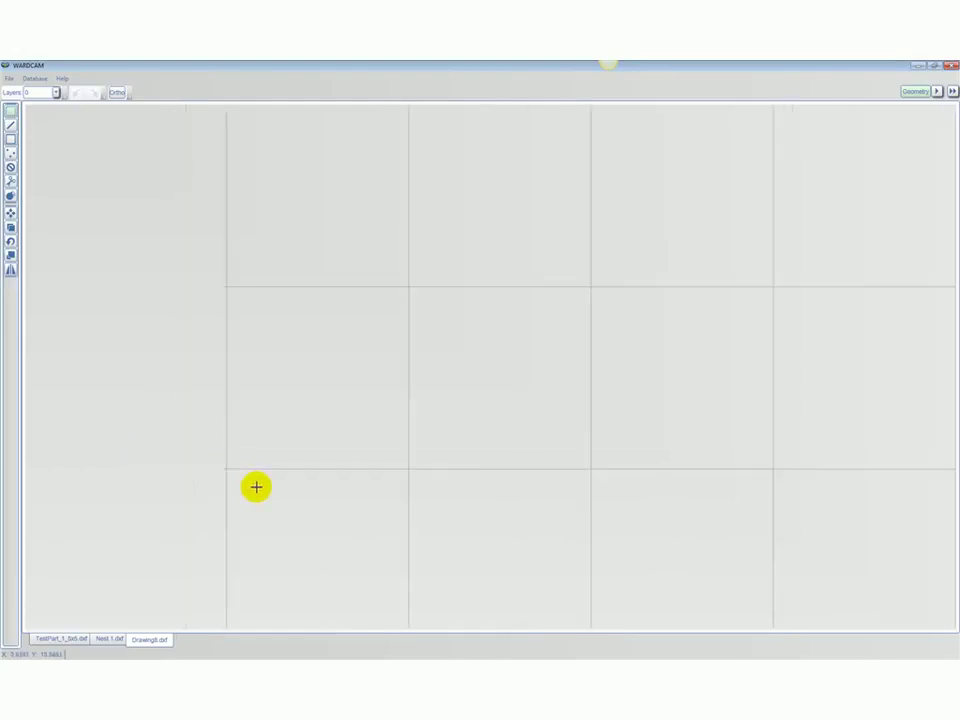
scroll(256, 487, "down", 3)
left_click(937, 92)
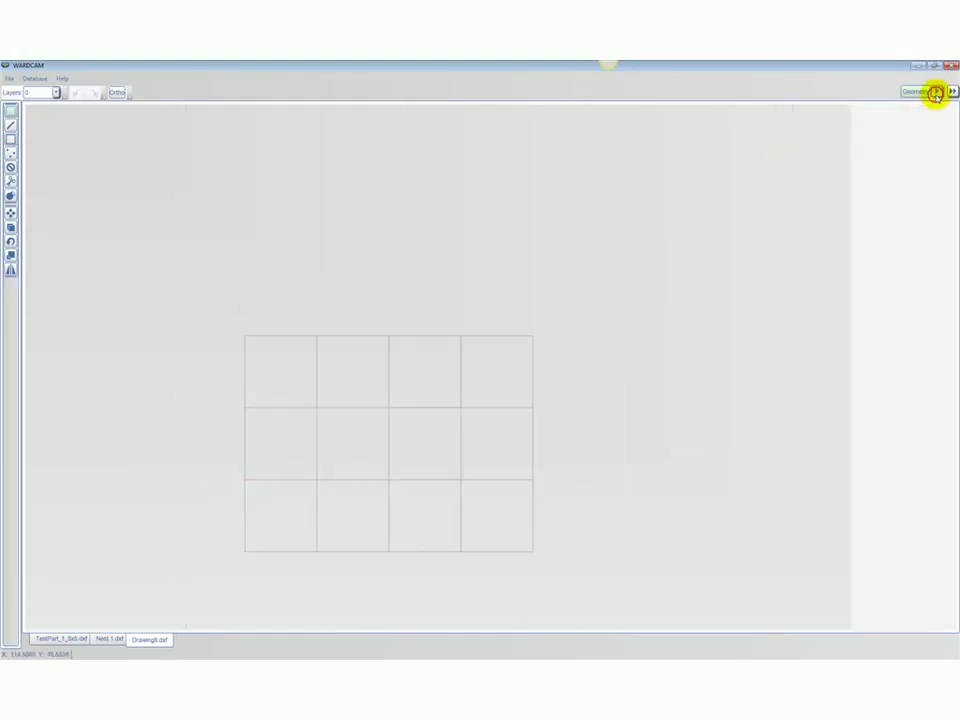
left_click(217, 92)
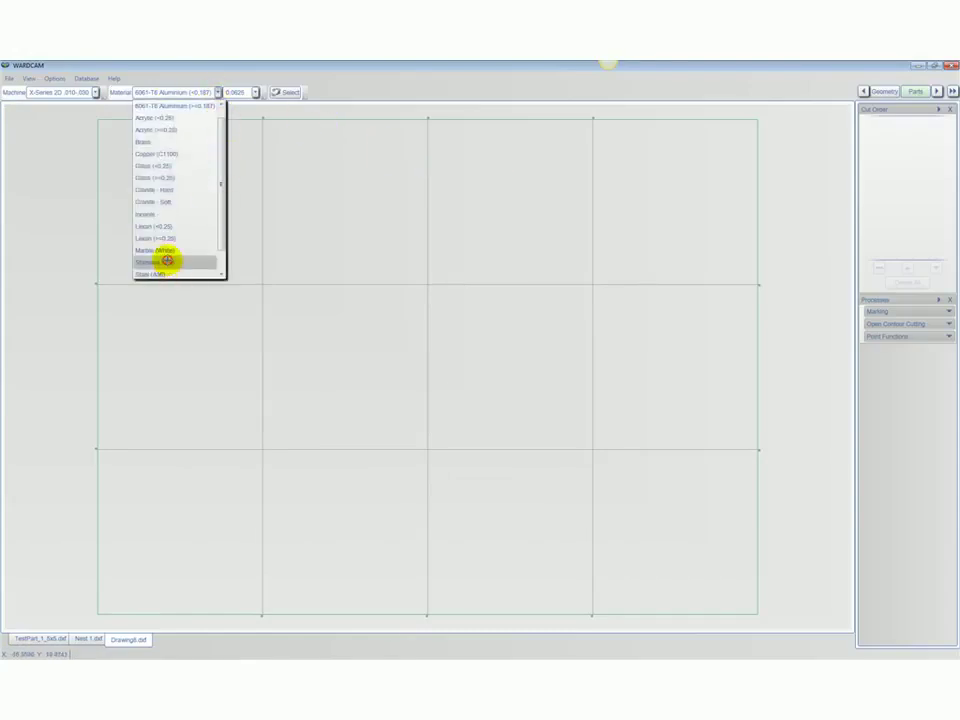
left_click(167, 262)
left_click(218, 92)
left_click(206, 118)
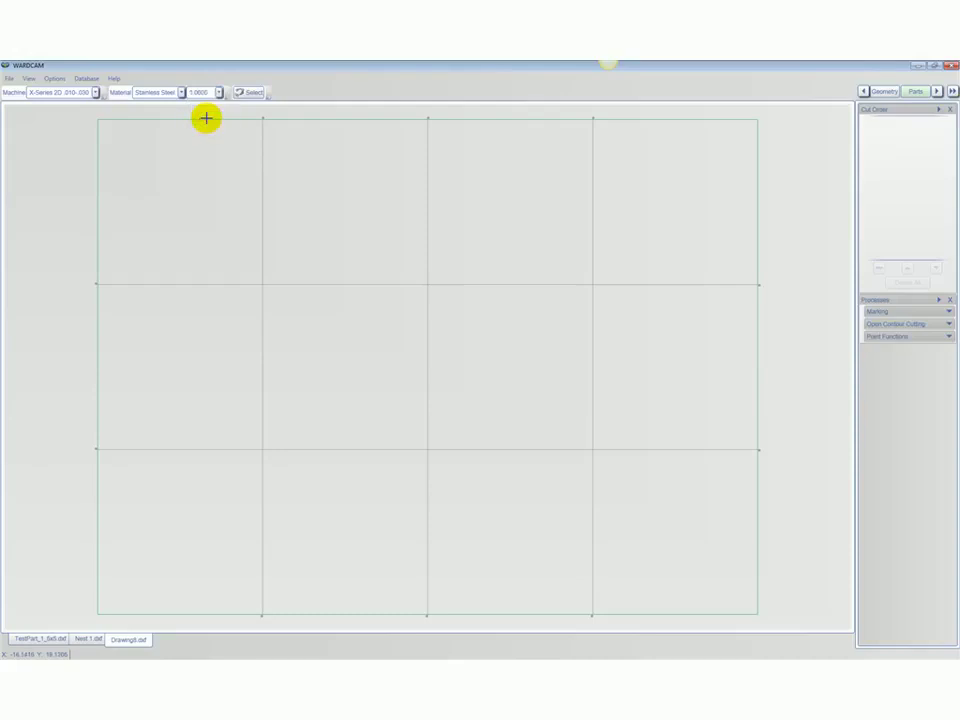
Step: Assign Normal-quality open contour cutting to the three inner vertical lines, then the upper and lower inner horizontal lines
left_click(948, 326)
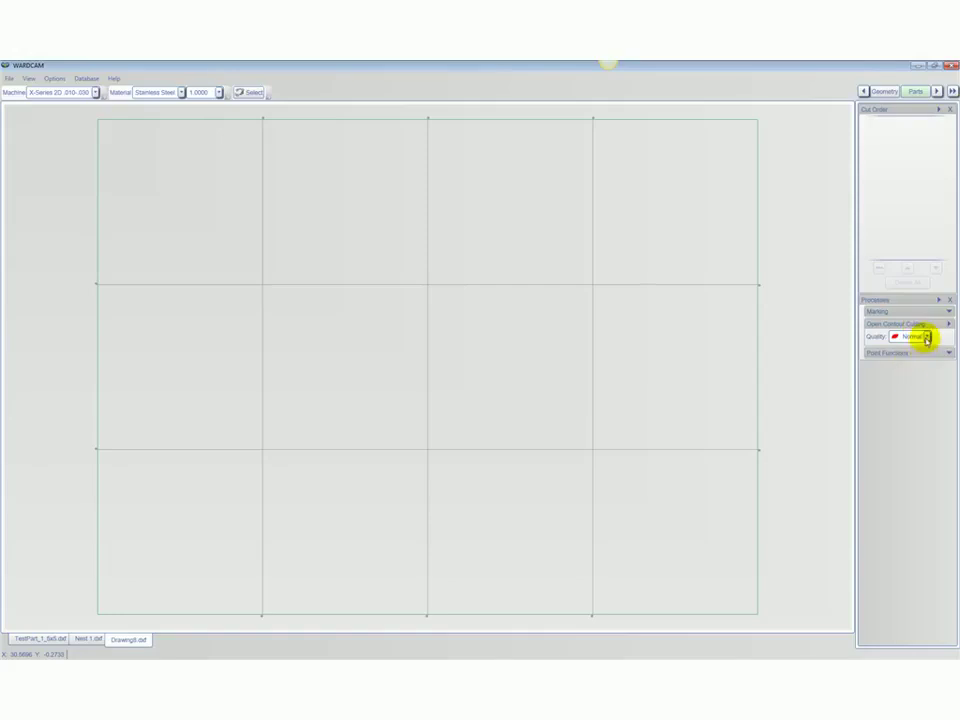
left_click(927, 337)
left_click(927, 339)
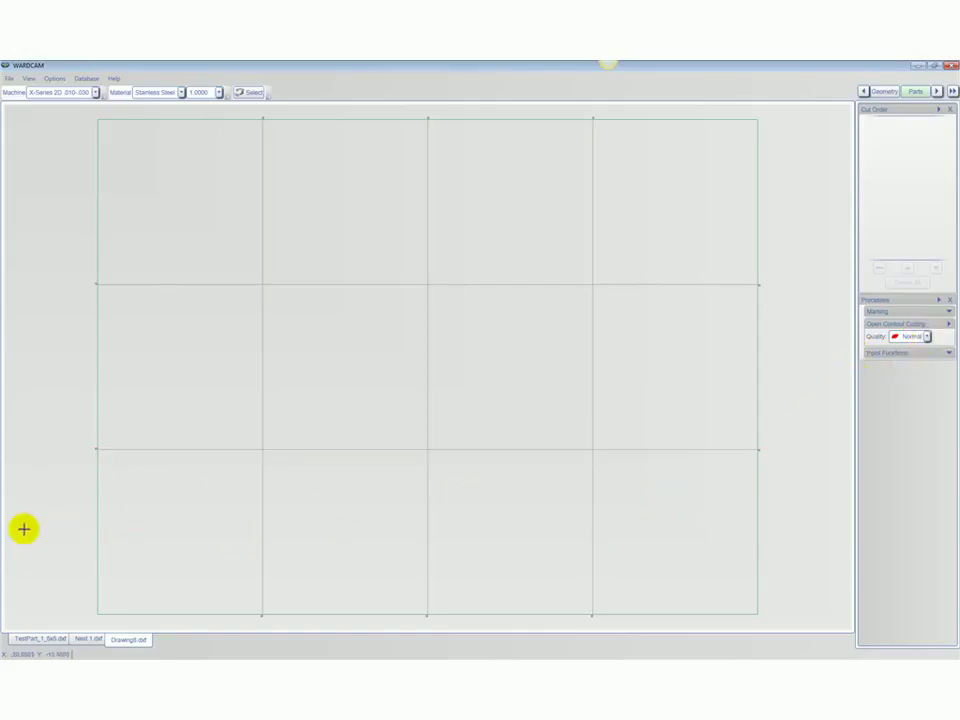
left_click(58, 461)
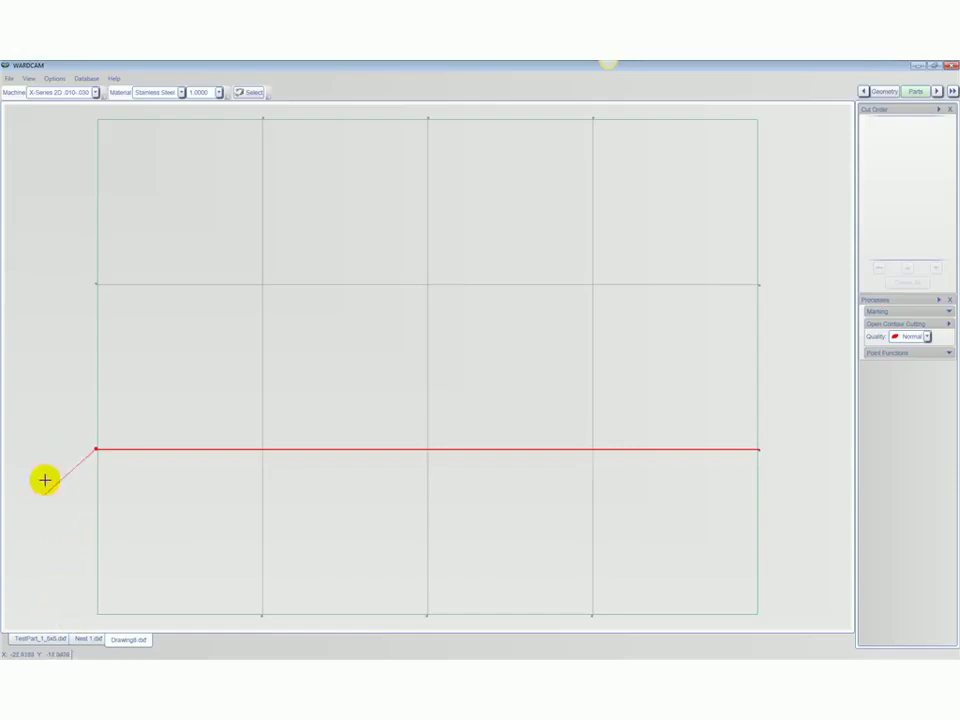
left_click(253, 621)
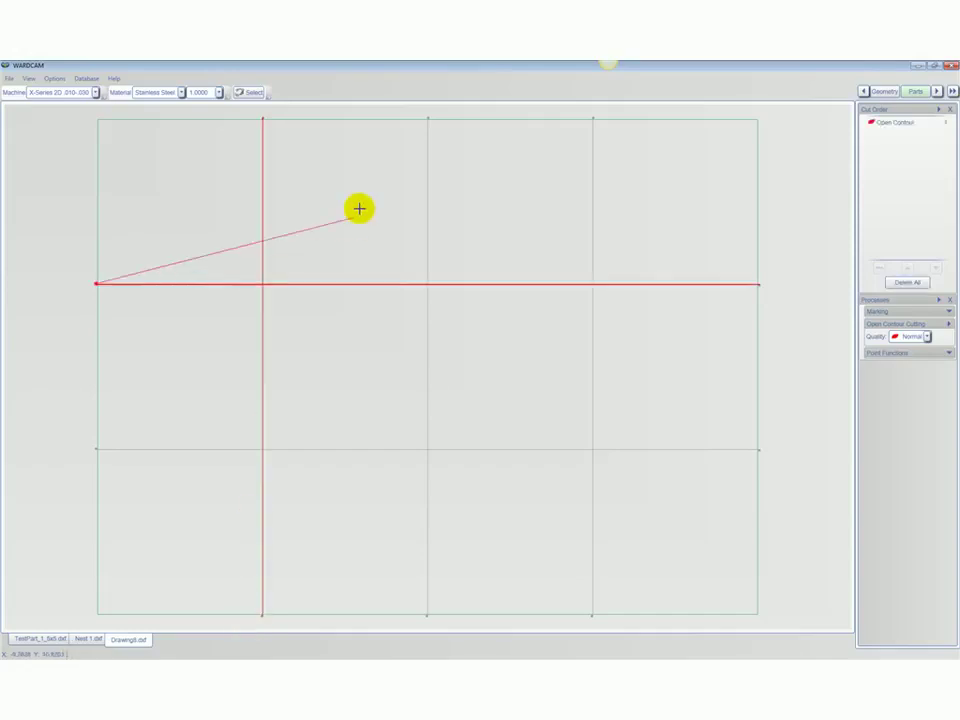
left_click(441, 119)
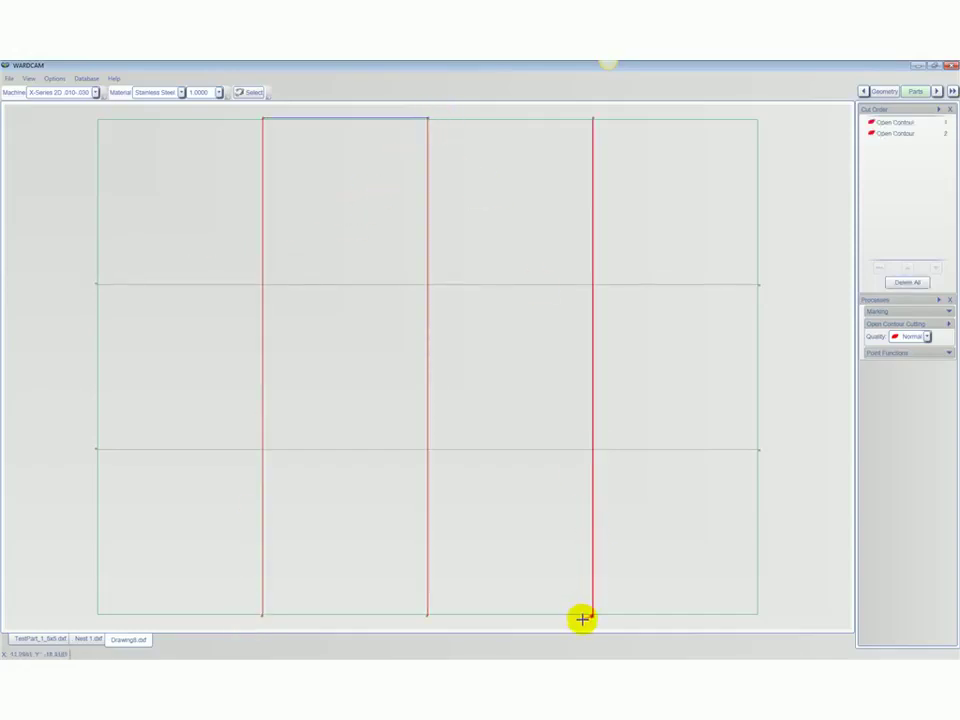
left_click(772, 270)
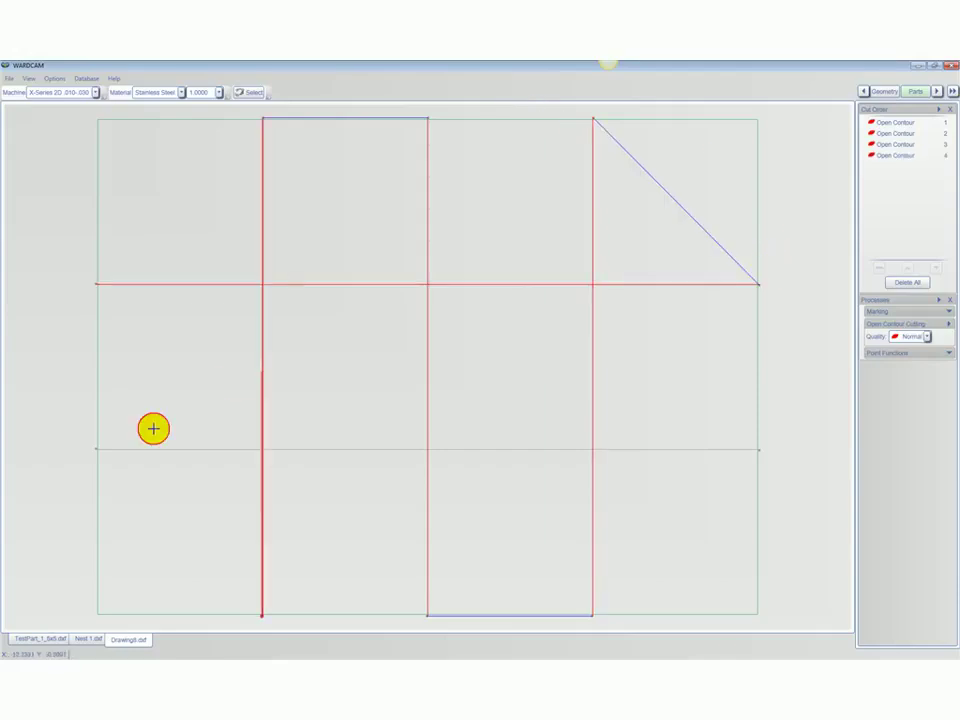
left_click(67, 445)
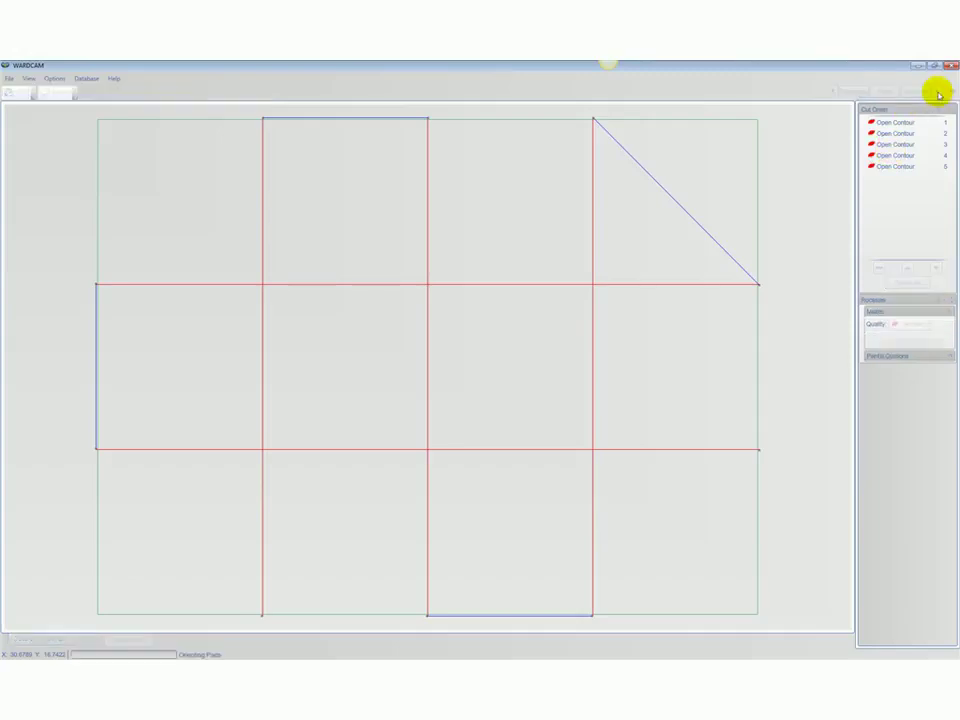
Step: Advance to the Tool Path stage and add a Normal-quality outside lead to the outer rectangle at its lower-right corner
left_click(936, 91)
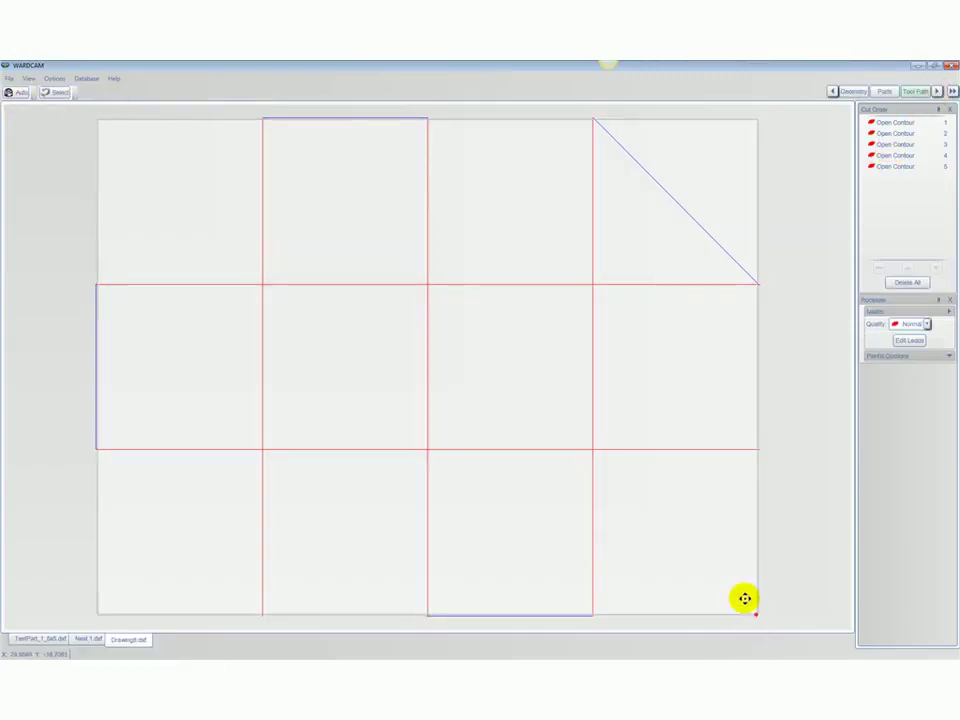
middle_click_drag(758, 622, 647, 521)
left_click(716, 555)
scroll(660, 518, "up", 2)
scroll(652, 508, "up", 2)
scroll(650, 503, "down", 5)
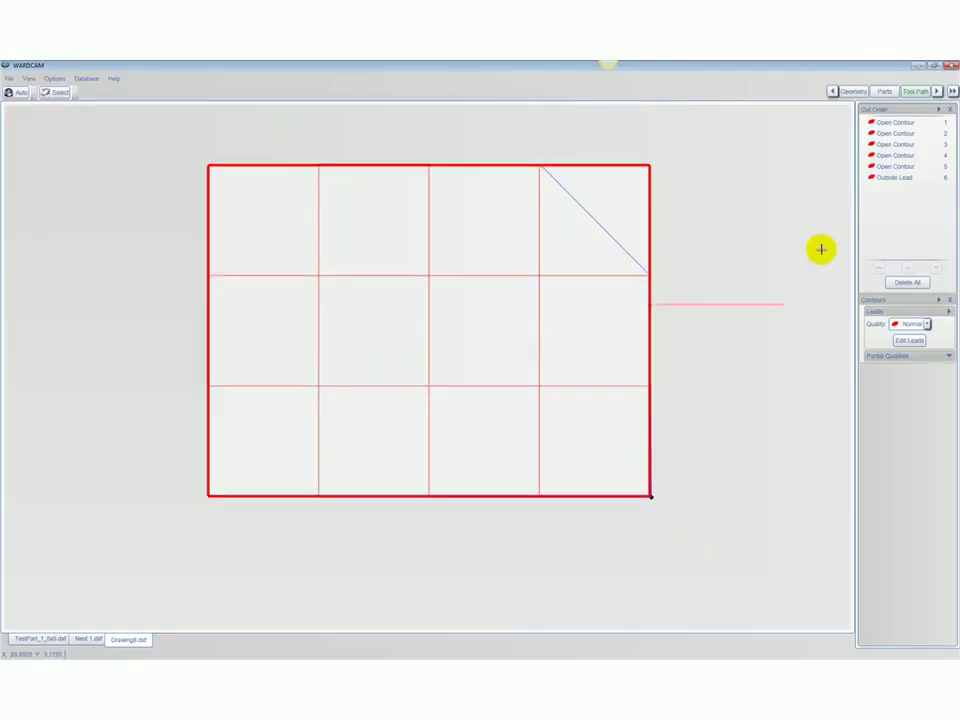
Step: Post the tool path, save the CNC file as Drawing8.cnc on the desktop, and reload it in Notepad++
left_click(937, 91)
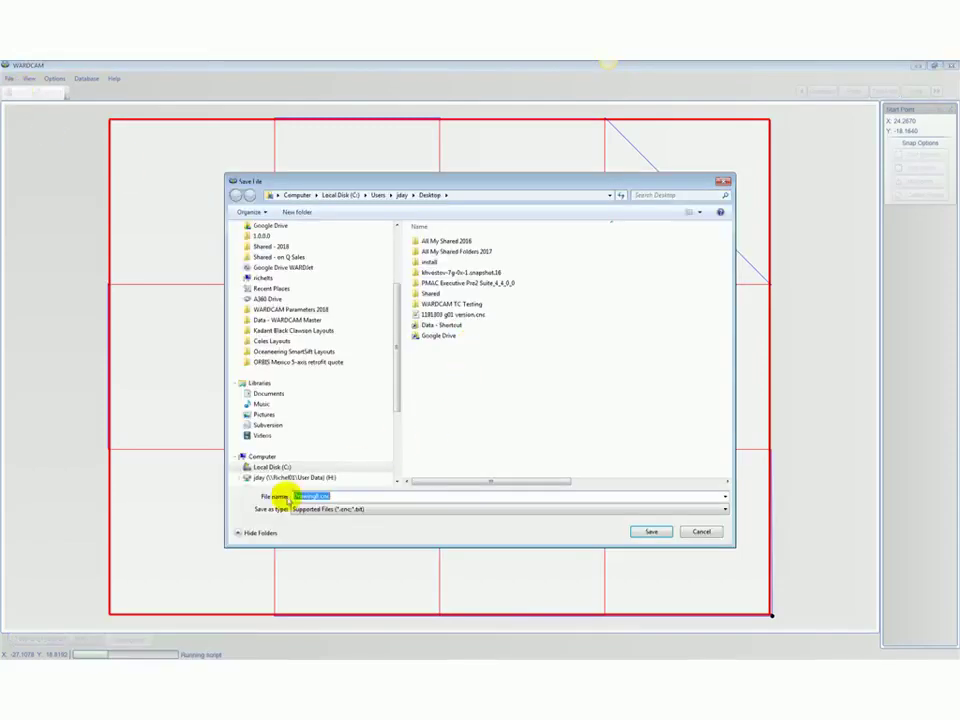
left_click(638, 531)
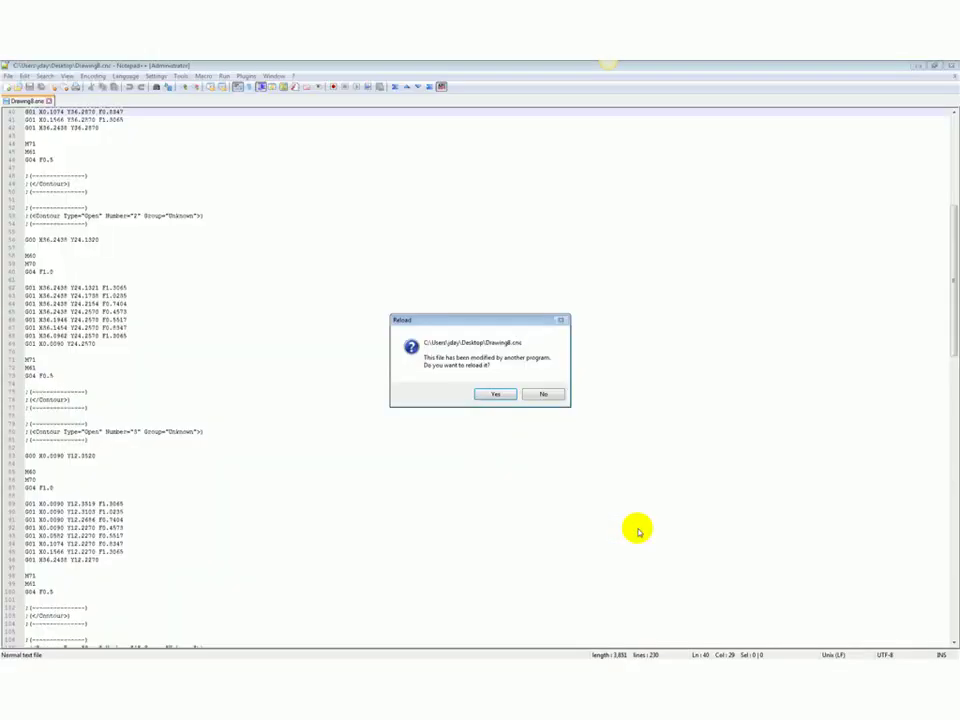
left_click(500, 396)
Step: Examine the feed rates on the G01 lines at the start of contour 1 in the G-code
scroll(261, 400, "up", 10)
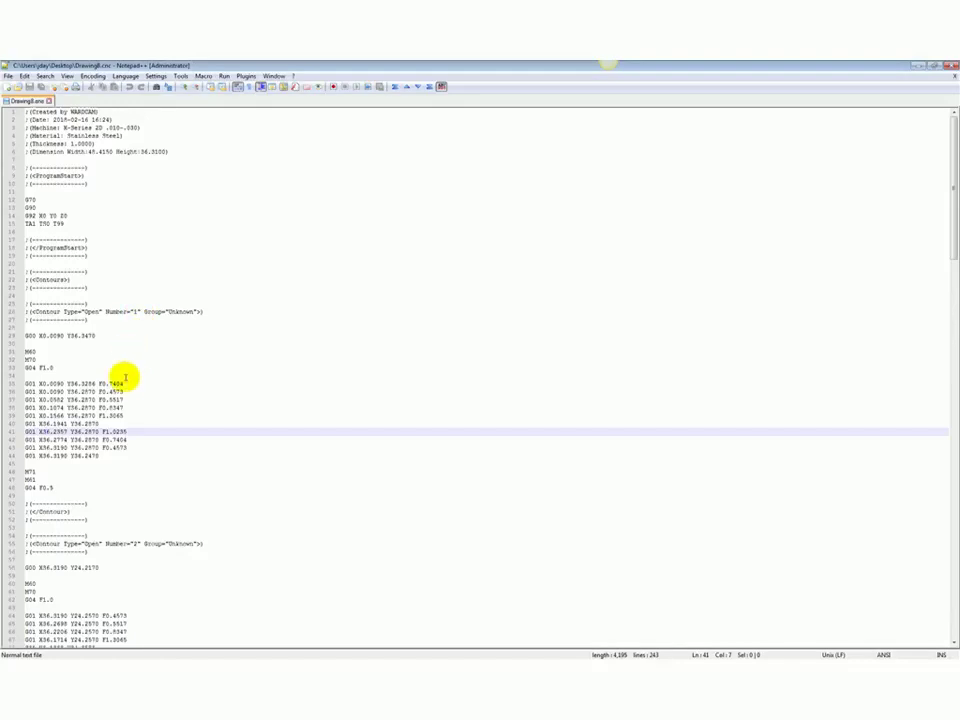
left_click(127, 383)
left_click(127, 391)
left_click(120, 398)
left_click(120, 391)
left_click(121, 406)
left_click(122, 414)
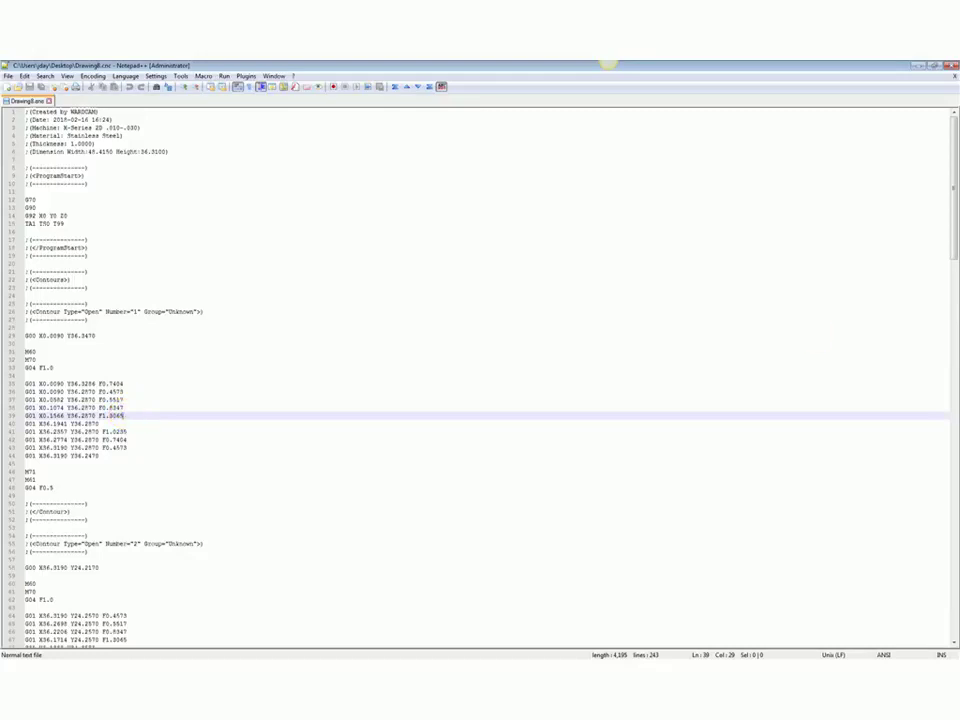
Step: Switch to the Ikuhlu controller and add Drawing8.cnc from the desktop to its program list
left_click(608, 62)
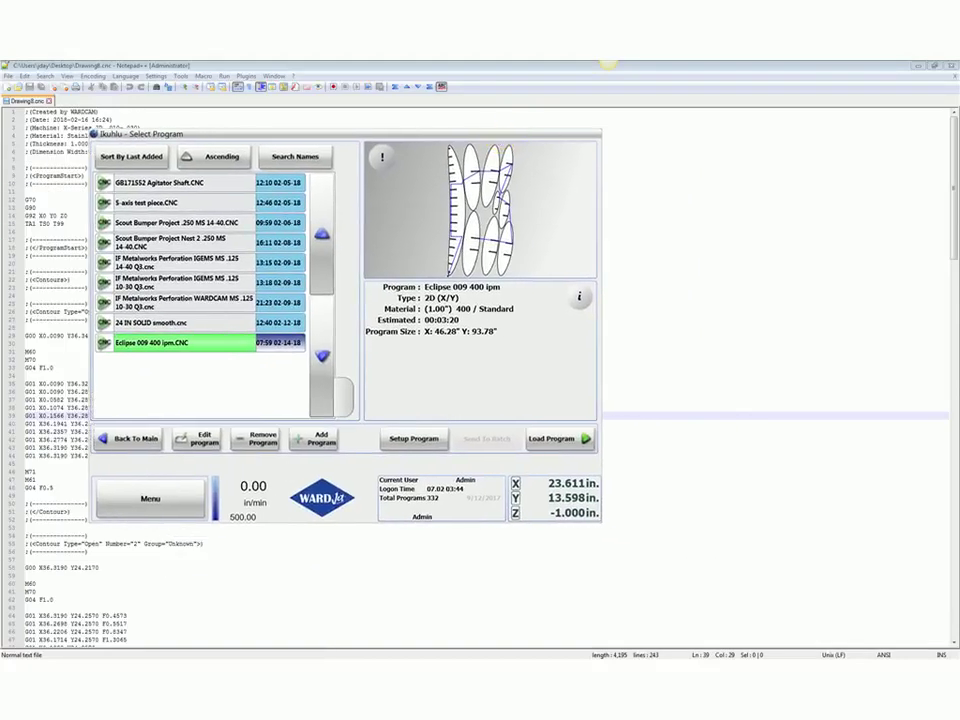
key("alt+Tab")
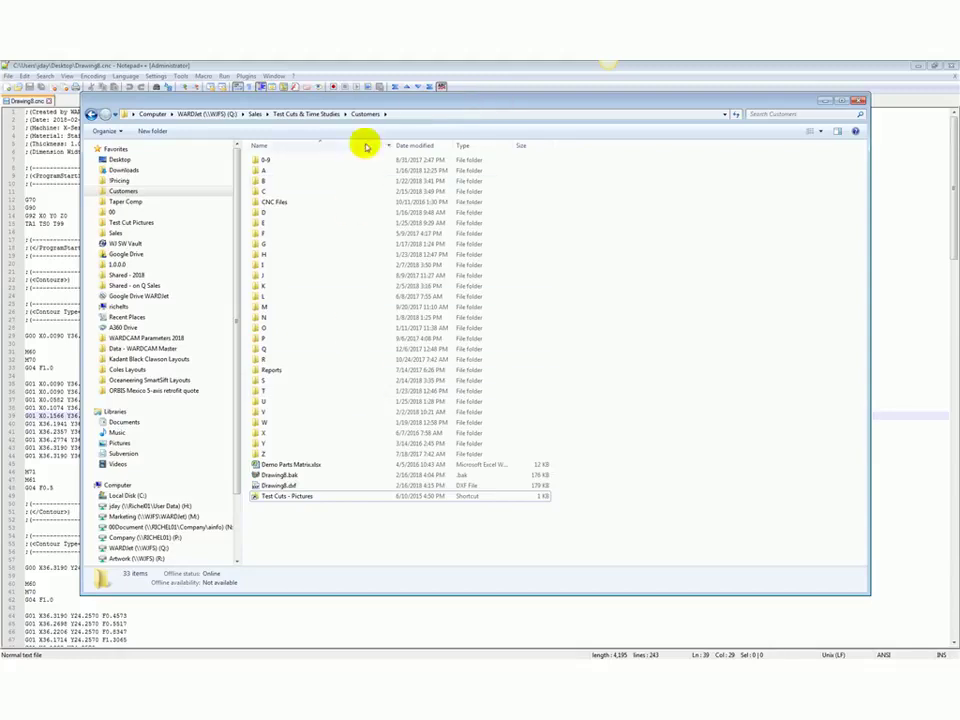
left_click_drag(379, 101, 805, 108)
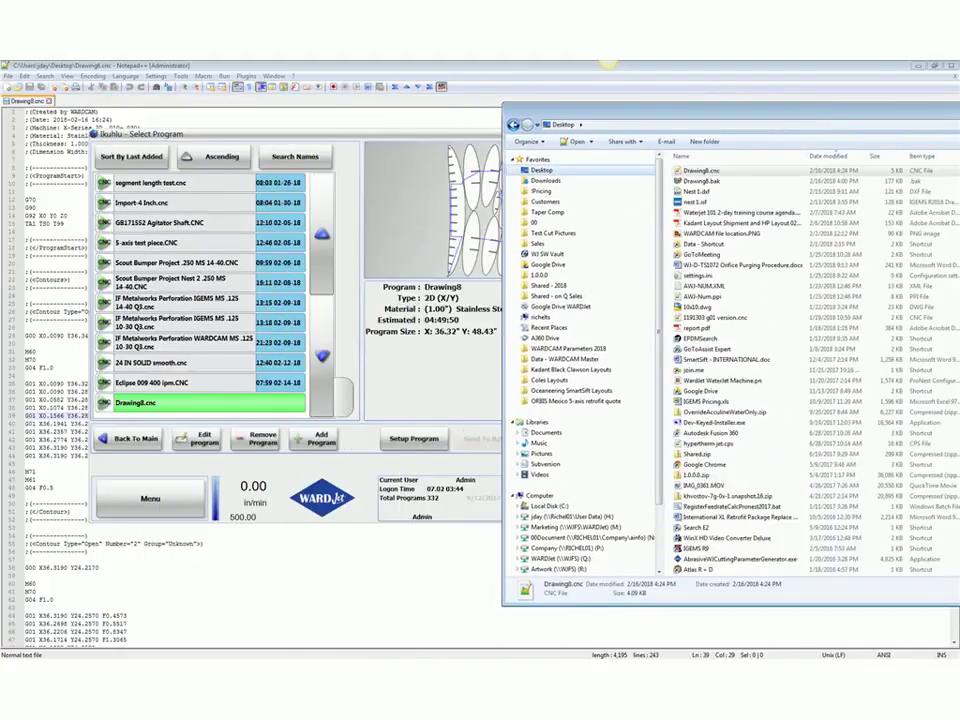
Step: Open Drawing8.cnc in the controller's G-code editor and inspect the preview corner where contour 1 starts
left_click(200, 438)
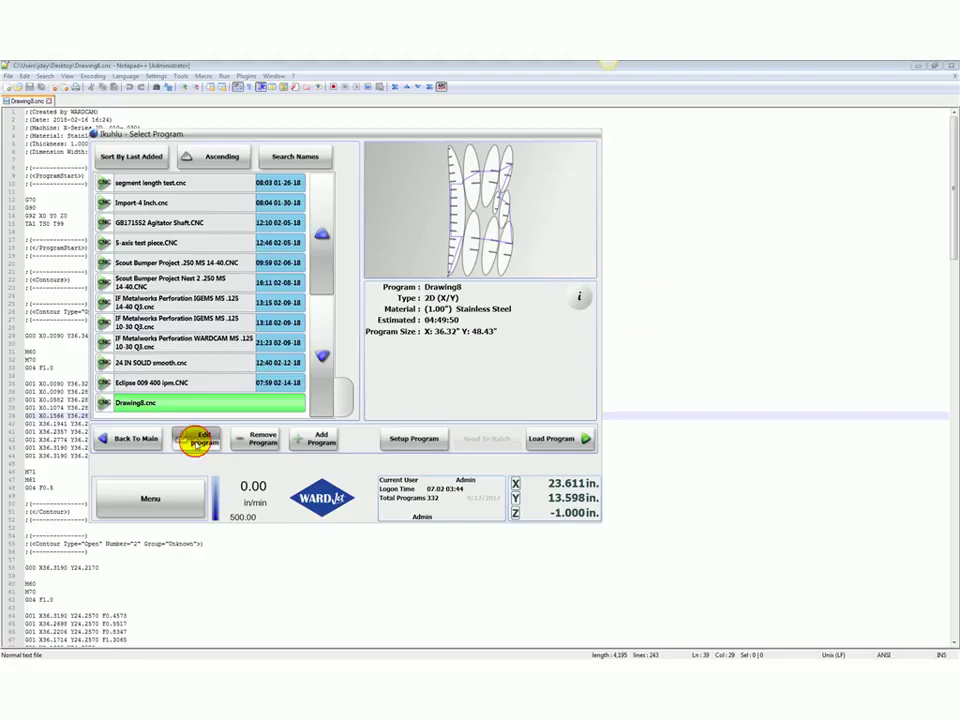
left_click_drag(406, 258, 403, 240)
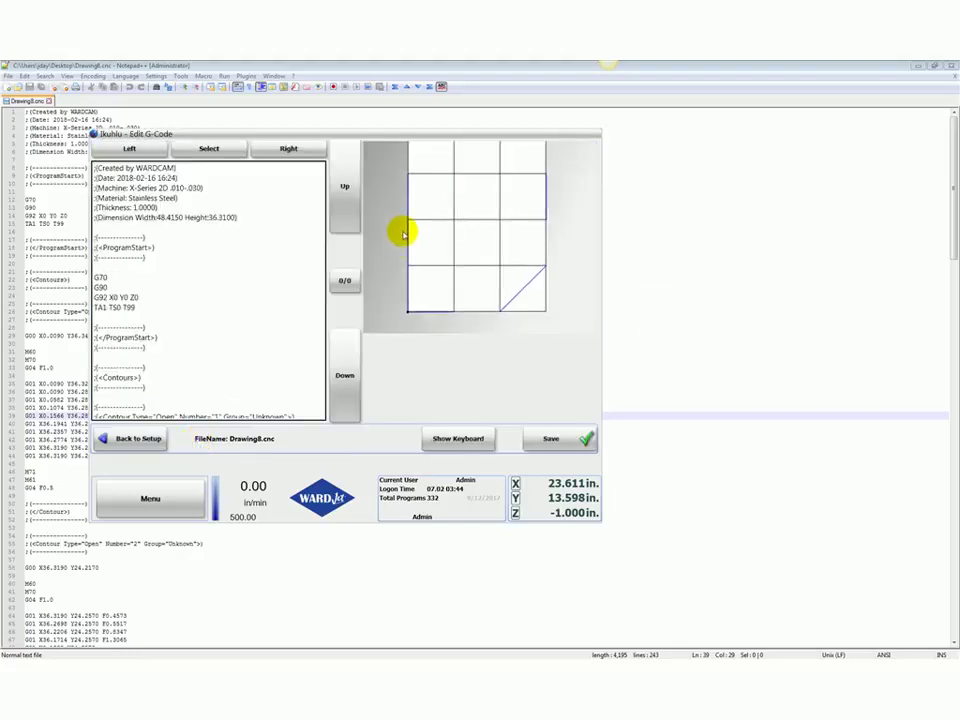
scroll(150, 390, "down", 4)
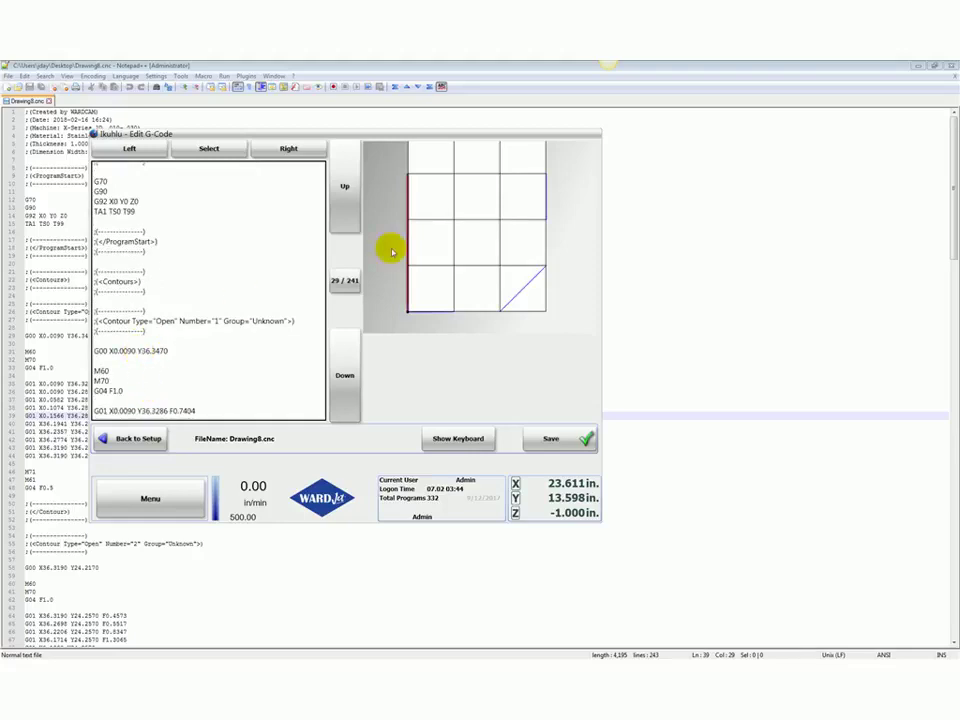
scroll(439, 208, "up", 4)
scroll(390, 220, "up", 8)
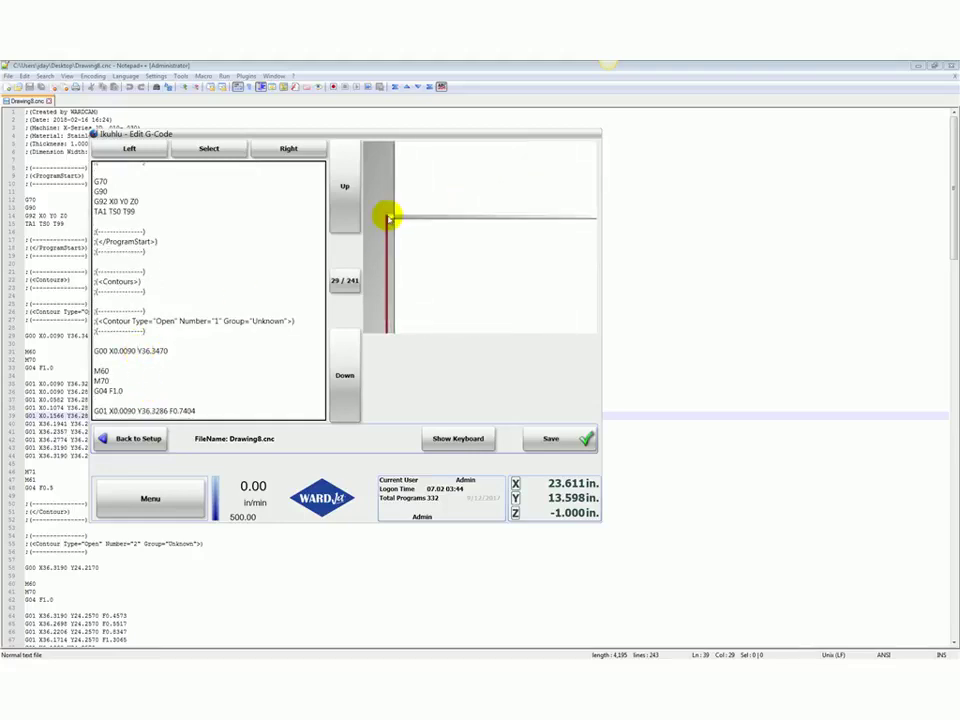
left_click_drag(388, 217, 433, 243)
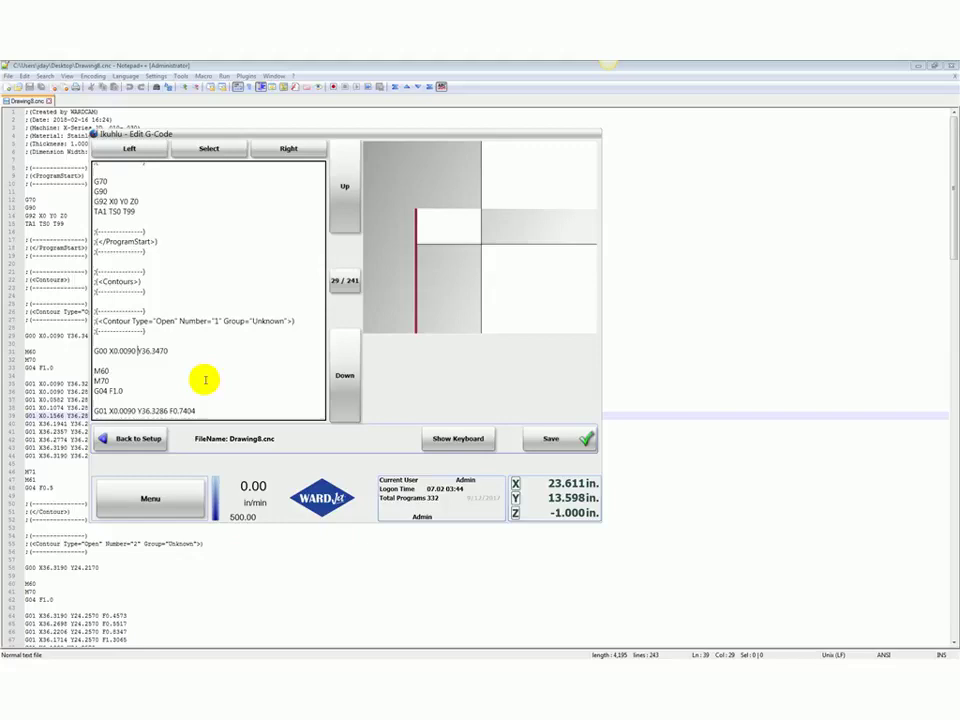
Step: Trace contour 1's G01 lines from the first cut move through the long X36.1941 move against the preview
left_click(124, 390)
left_click(197, 362)
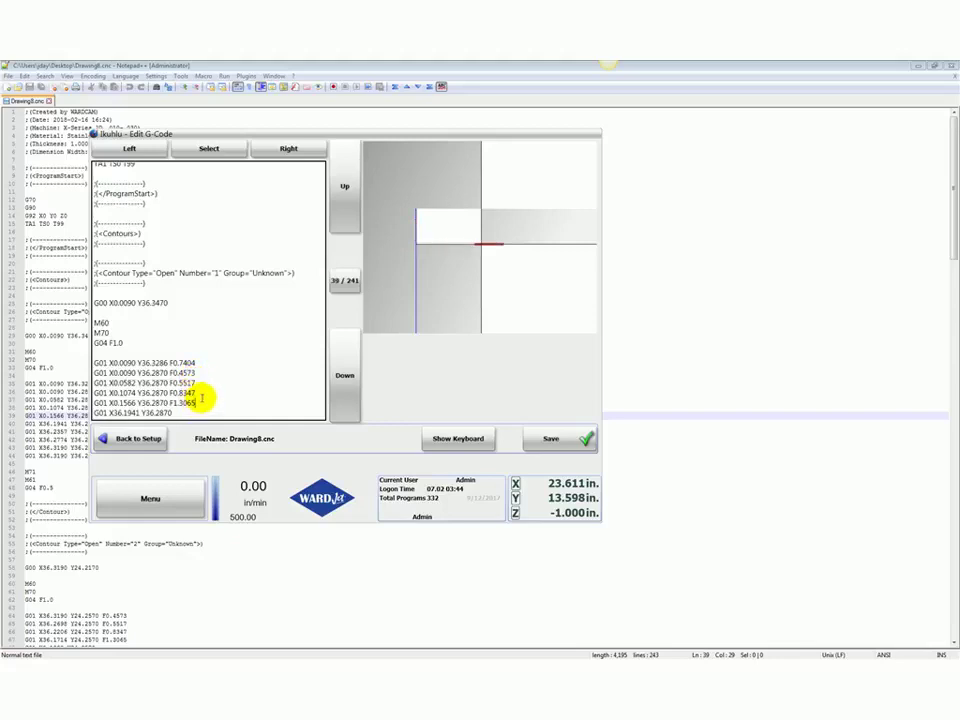
left_click(199, 410)
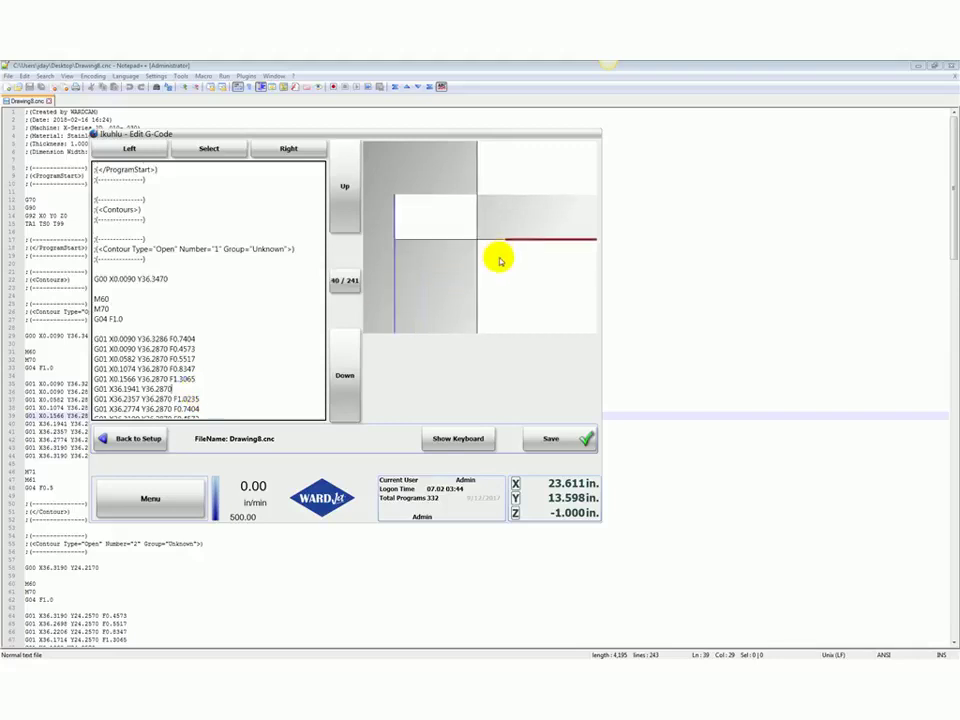
Step: Examine the F1.0235 and F0.7404 moves at the far end of contour 1 in the preview, and return to the Notepad++ listing
scroll(500, 261, "down", 5)
scroll(490, 250, "up", 5)
scroll(515, 253, "up", 5)
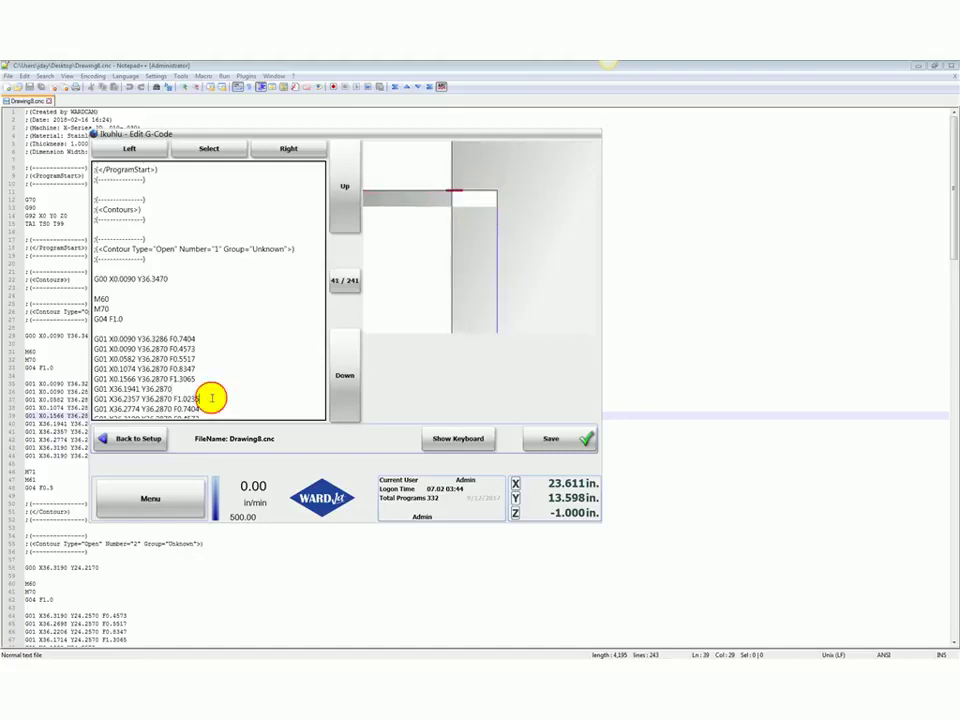
scroll(212, 396, "down", 2)
left_click(208, 349)
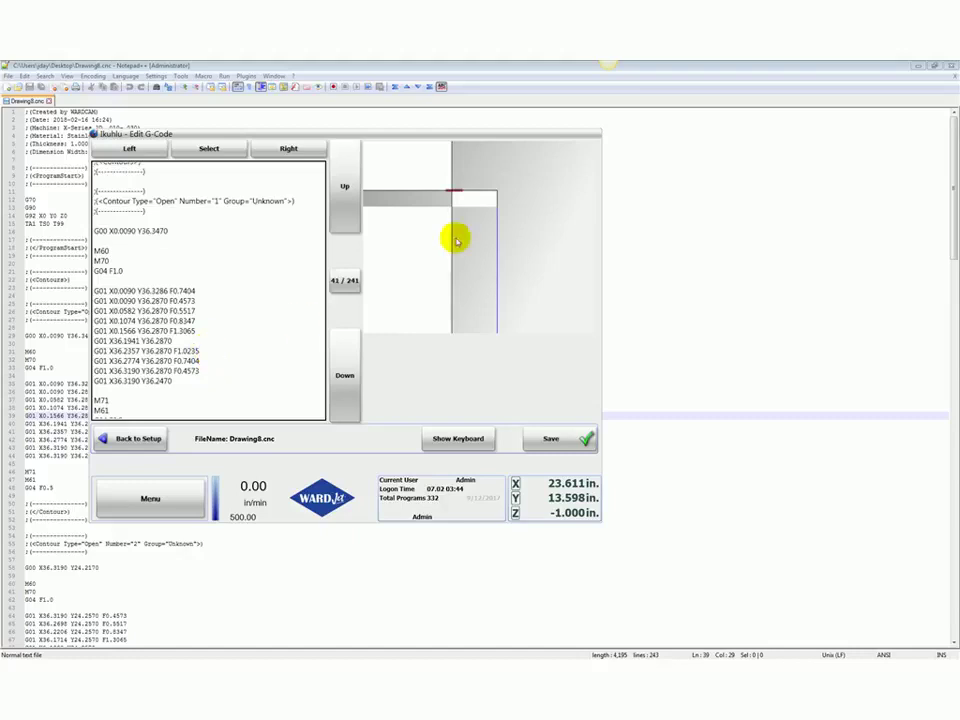
left_click(202, 361)
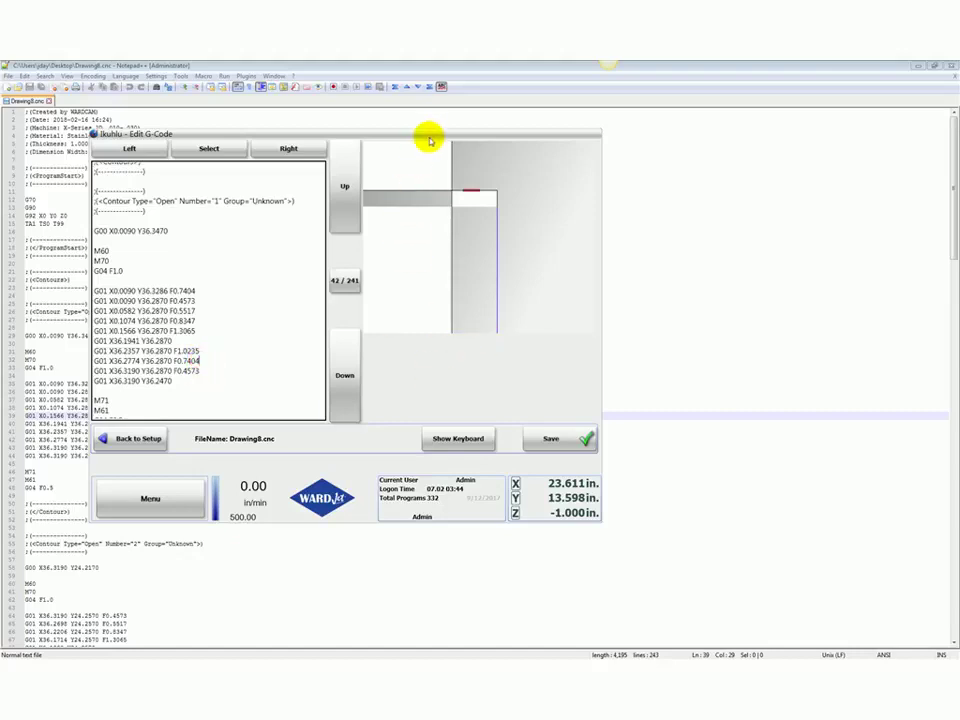
left_click_drag(430, 137, 0, 125)
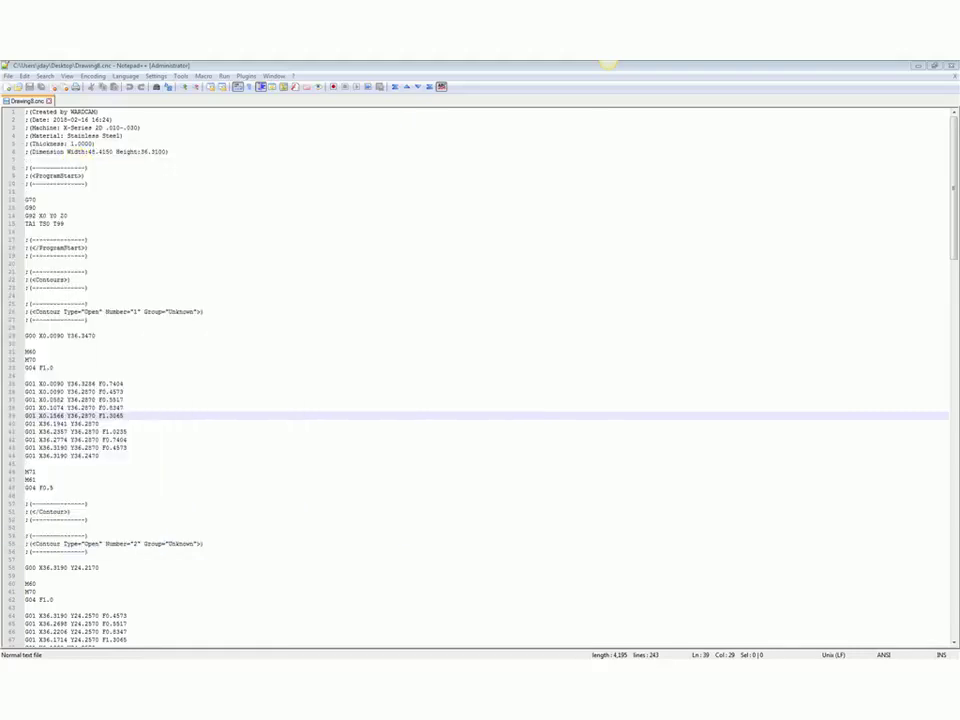